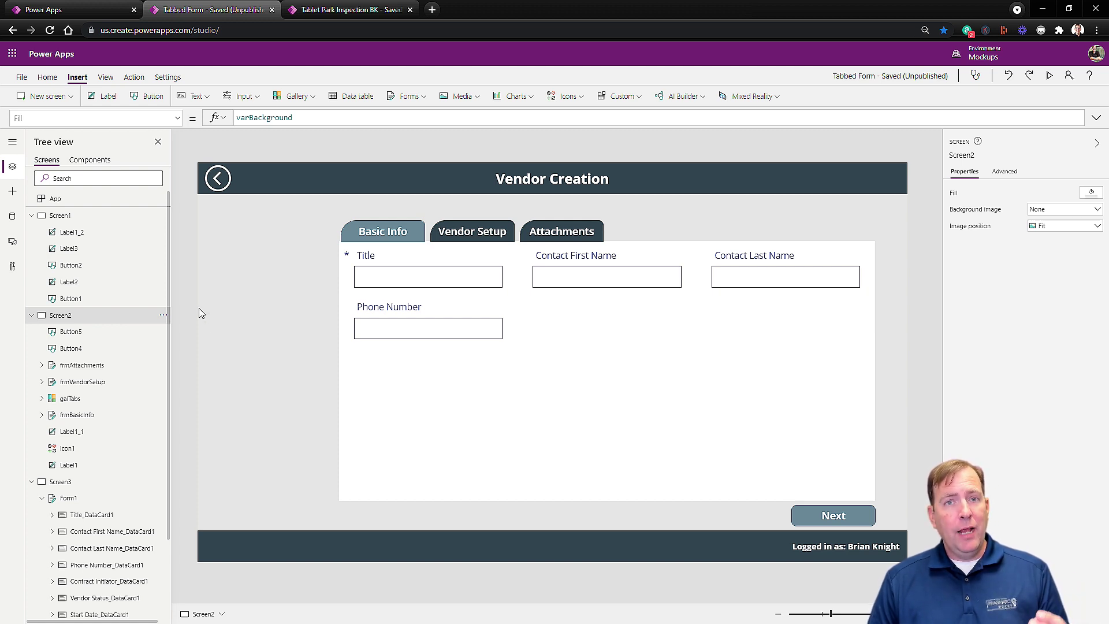
Review the layouts of Screen1, Screen2 and Screen3 in the Tabbed Form app.
click(67, 217)
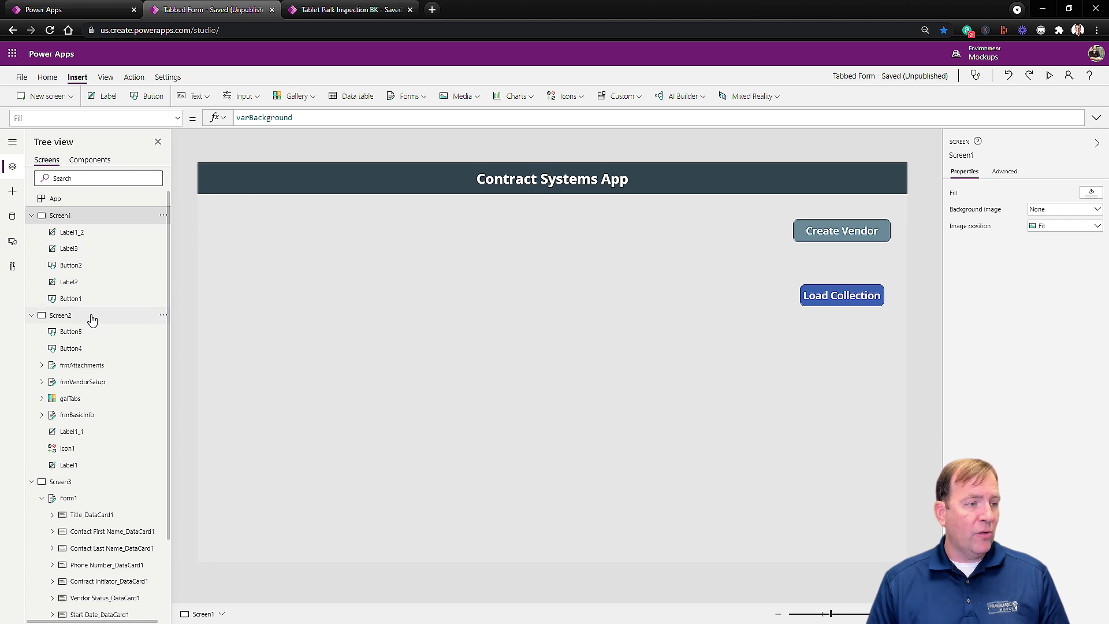
click(92, 316)
click(76, 485)
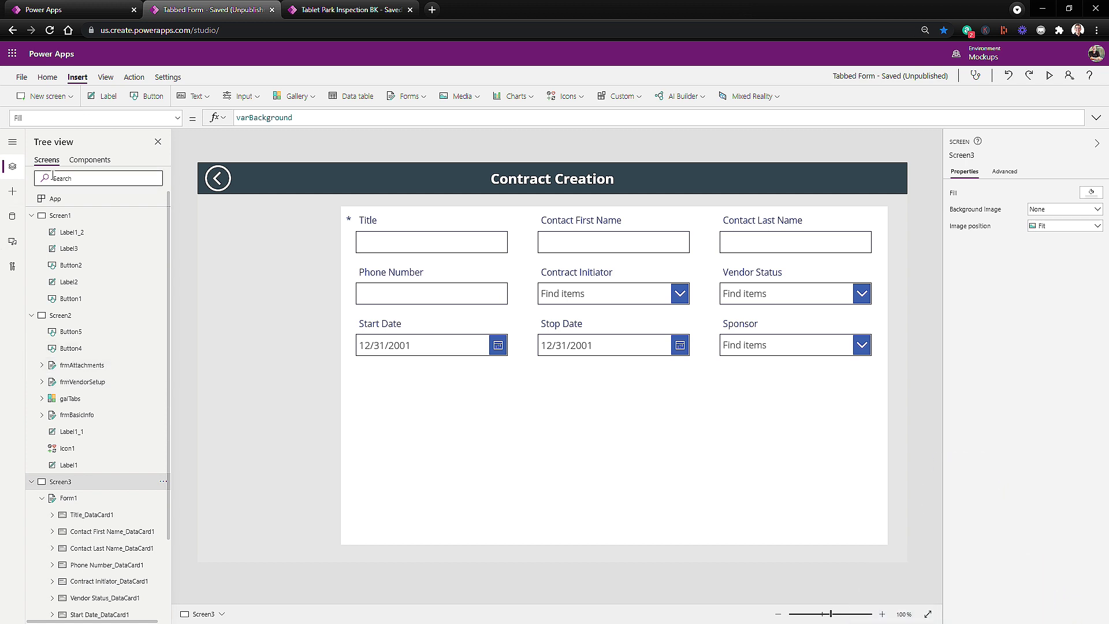
Create a new component library named "YouTube Component Library" from the Power Apps home site.
click(62, 9)
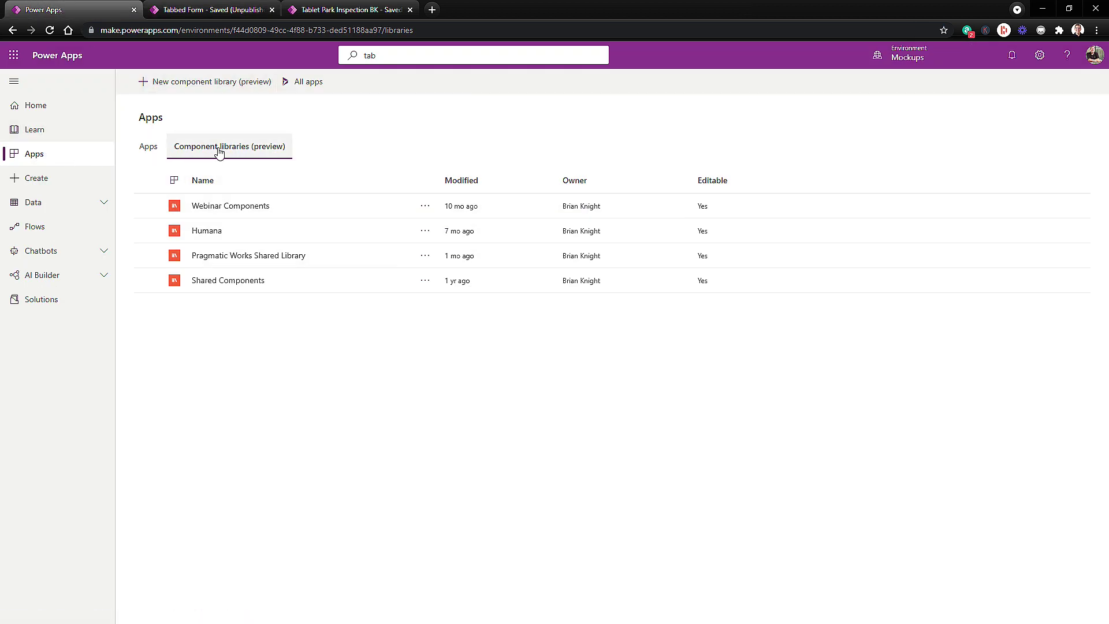
click(185, 80)
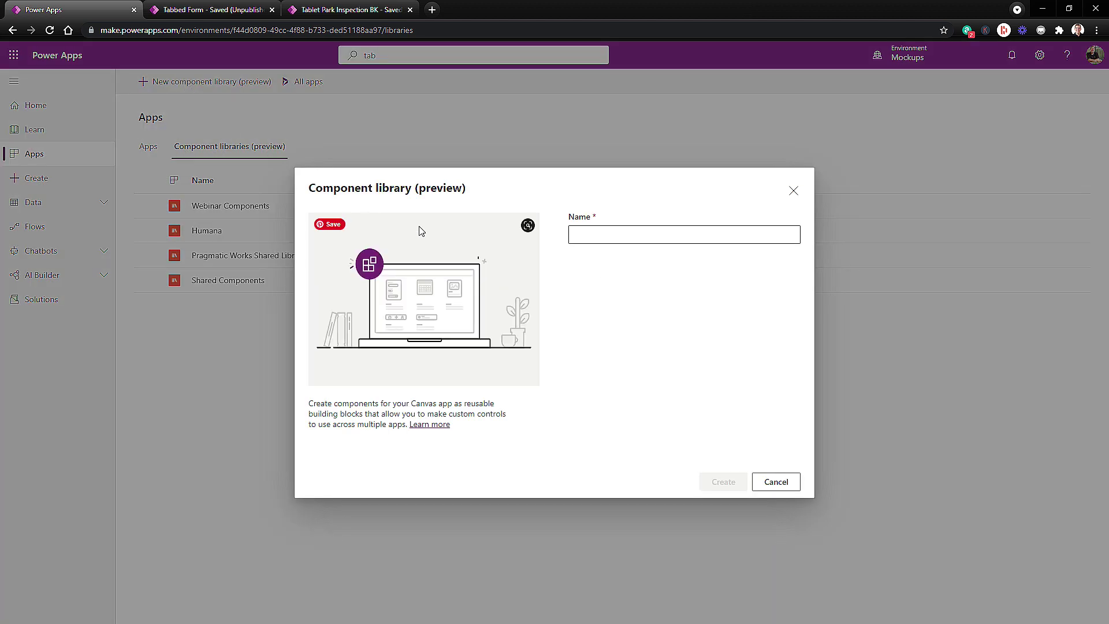
click(587, 238)
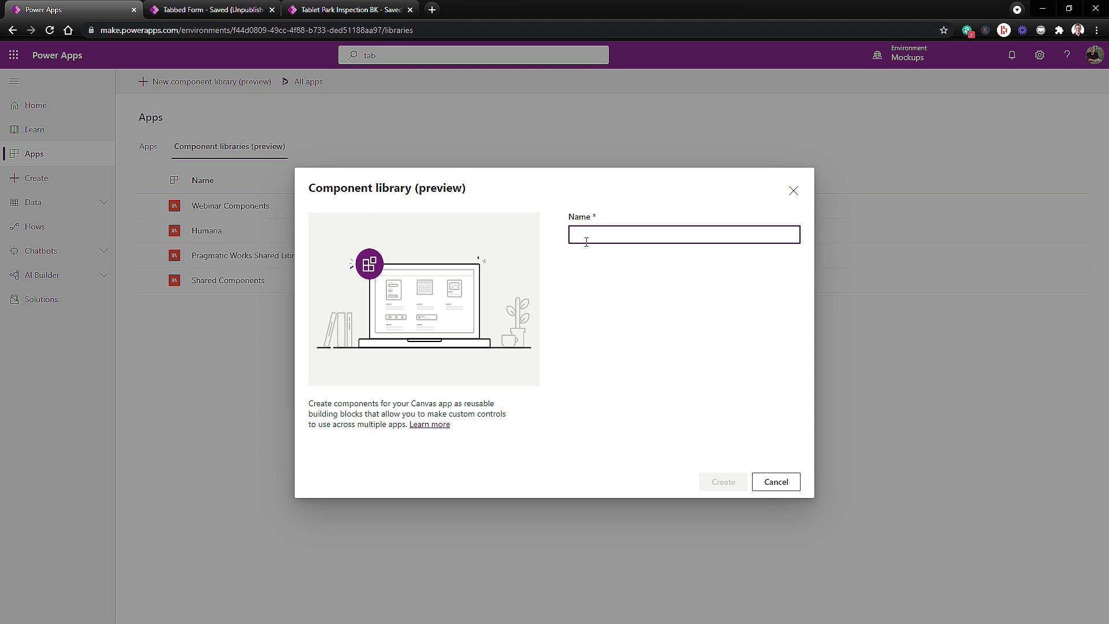
text(YouT)
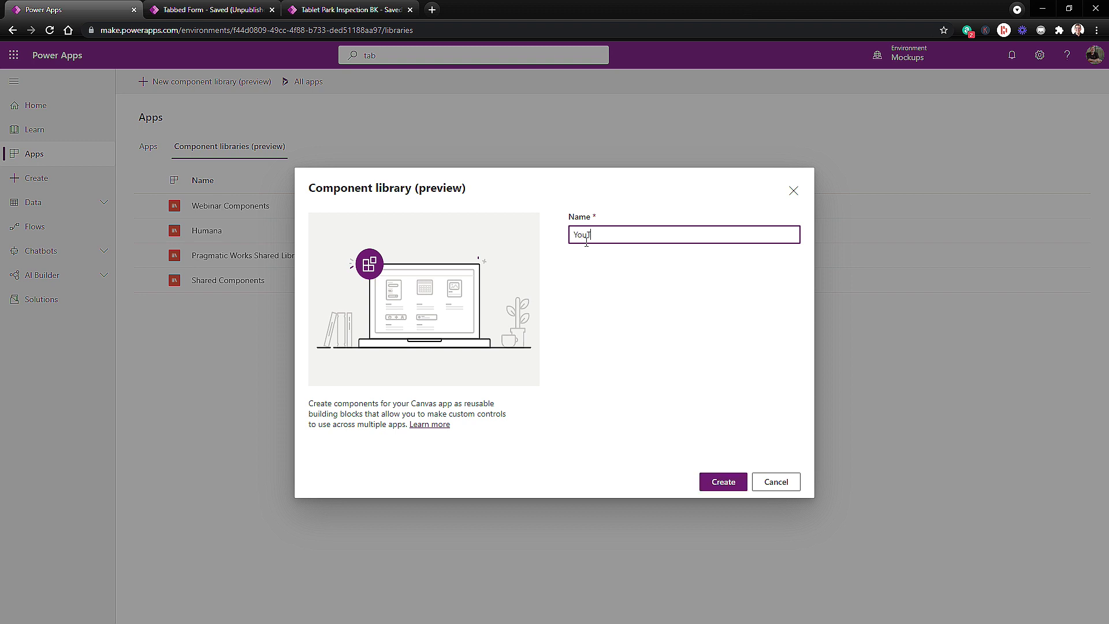
text(ube Component Library)
click(719, 482)
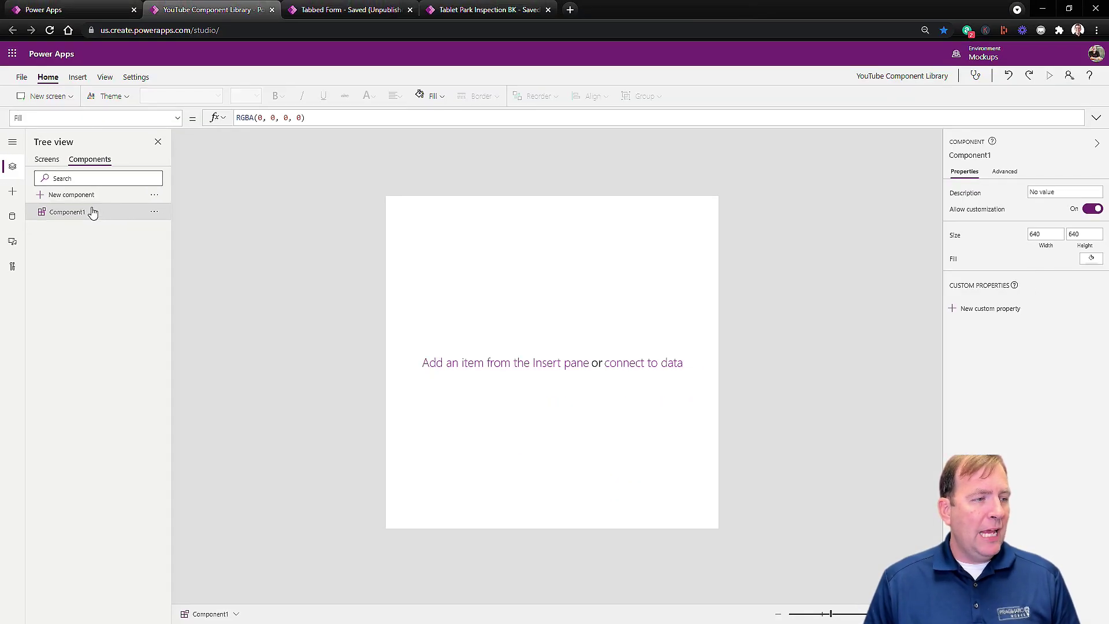
Rename the library's Component1 as comMenu_V.
double_click(184, 208)
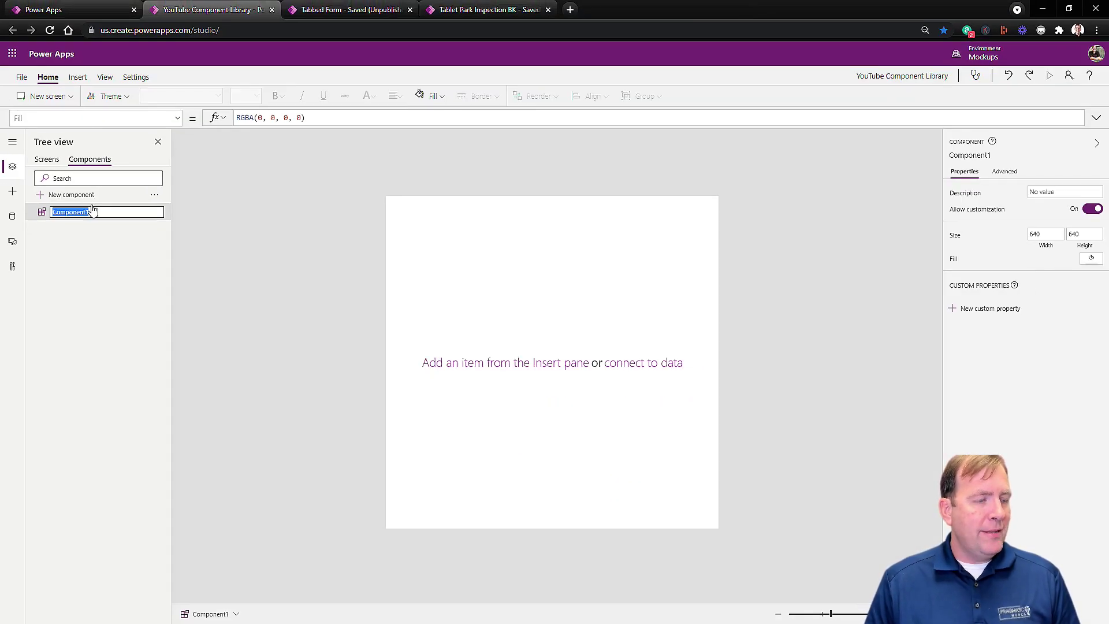
text(comMenu_V)
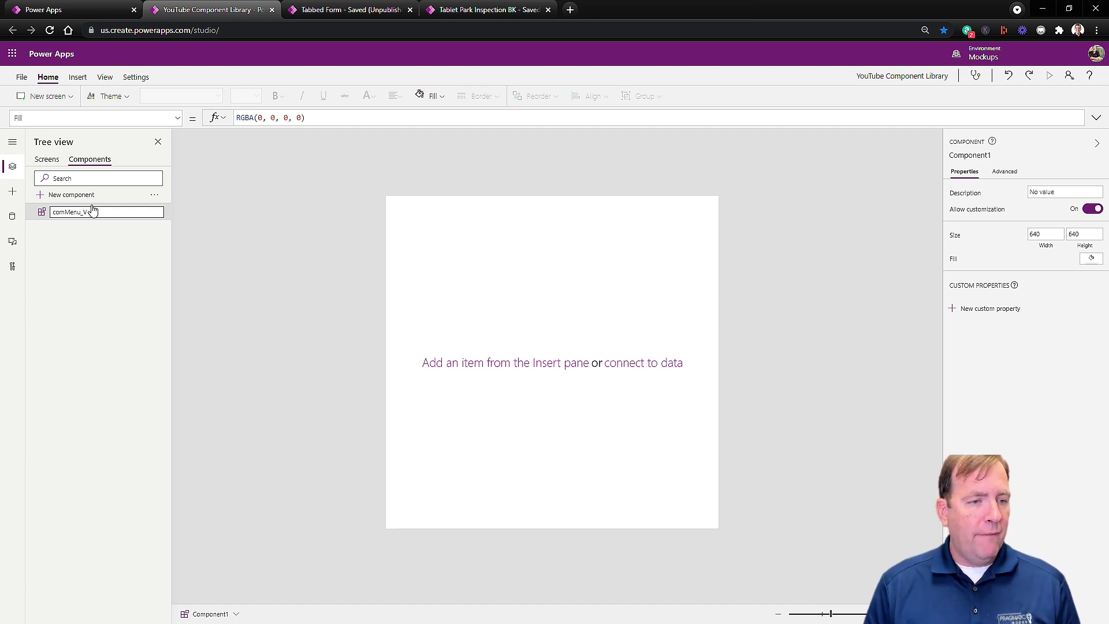
key(Return)
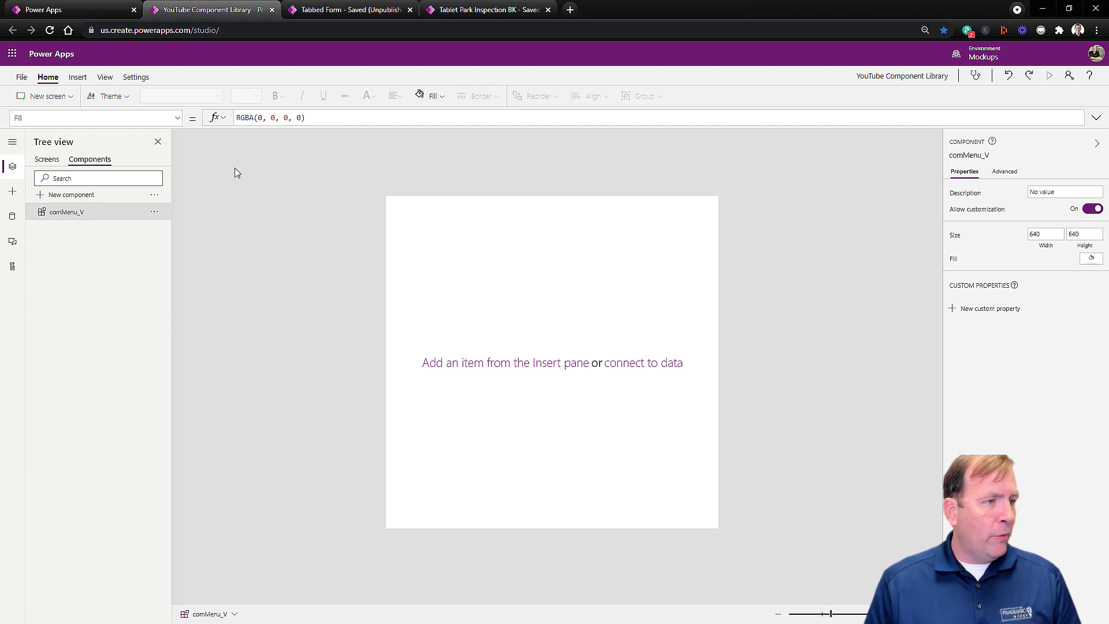
Set the Height property of the comMenu_V component to the formula App.Height*.70.
click(176, 119)
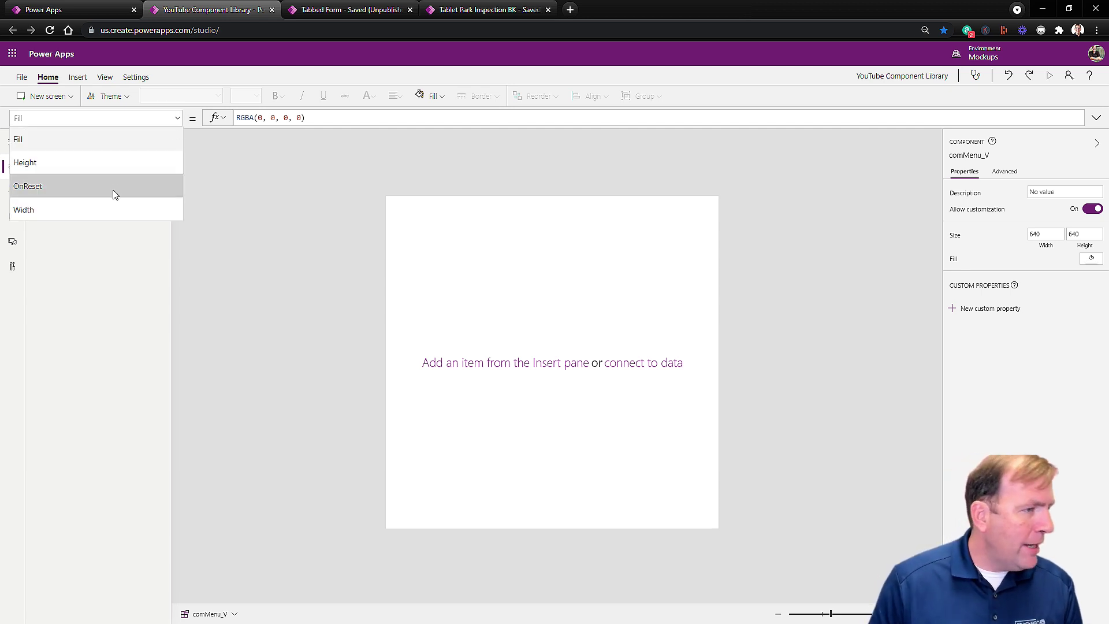
click(93, 168)
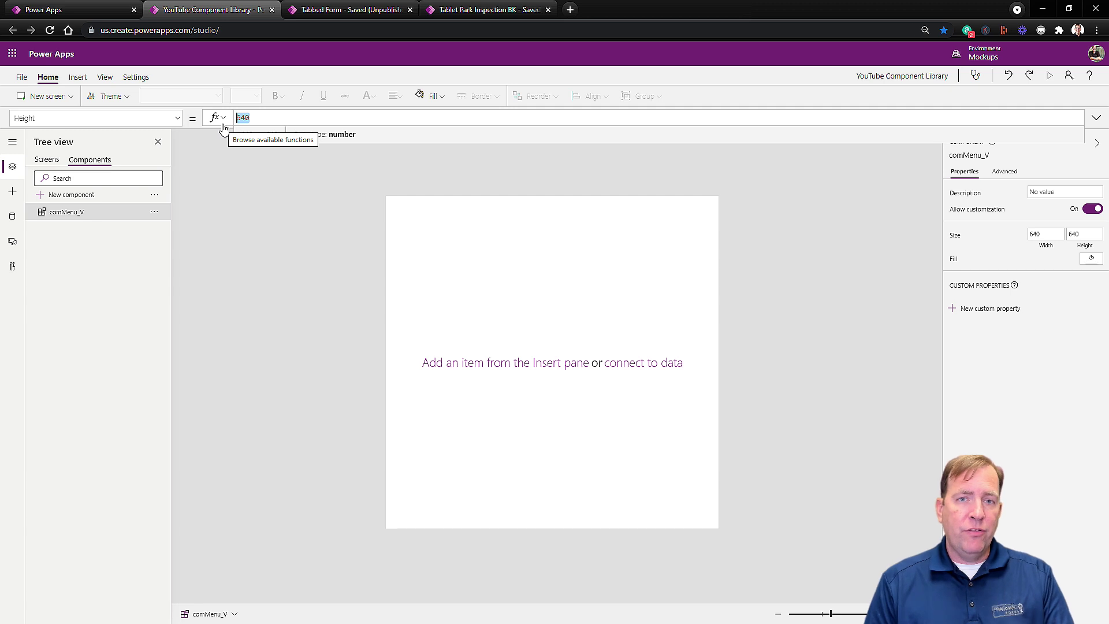
text(App)
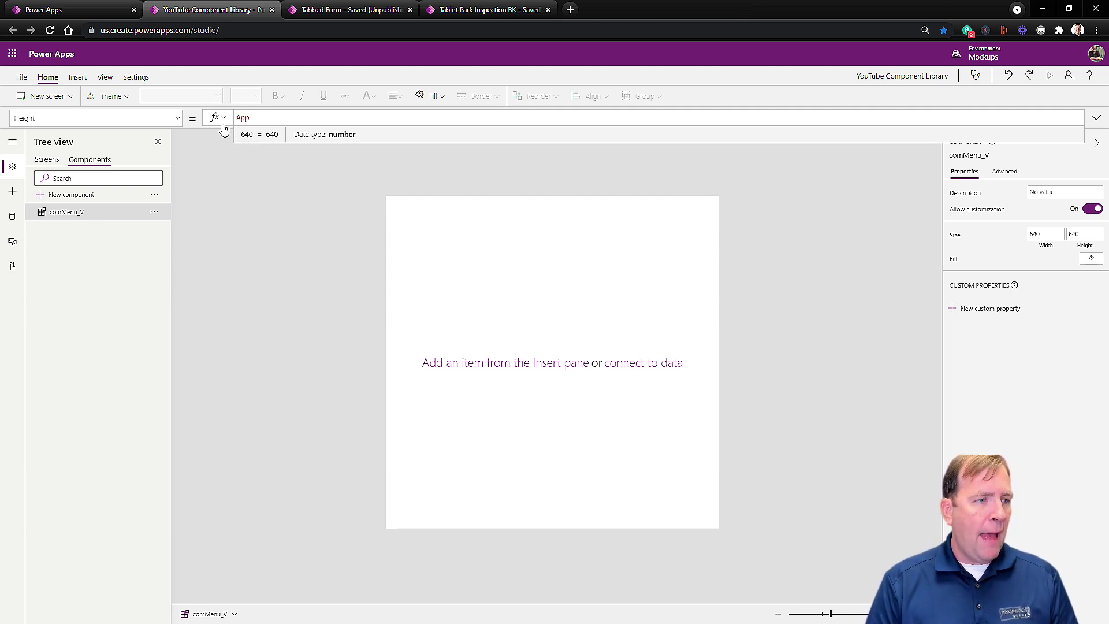
text(.Wi)
text(Height)
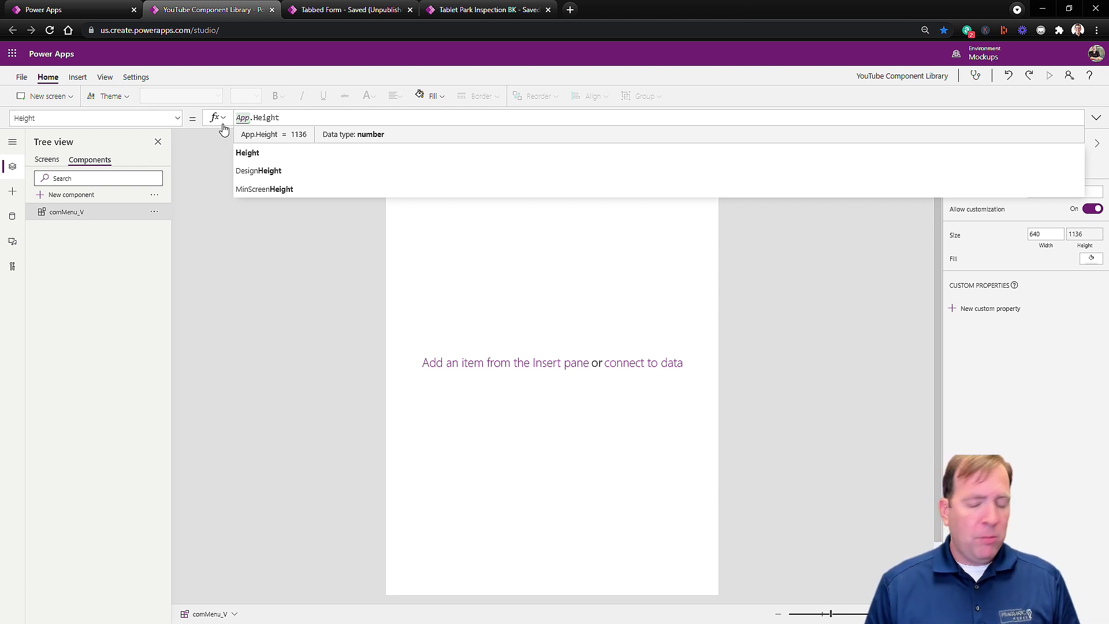
text(*.75)
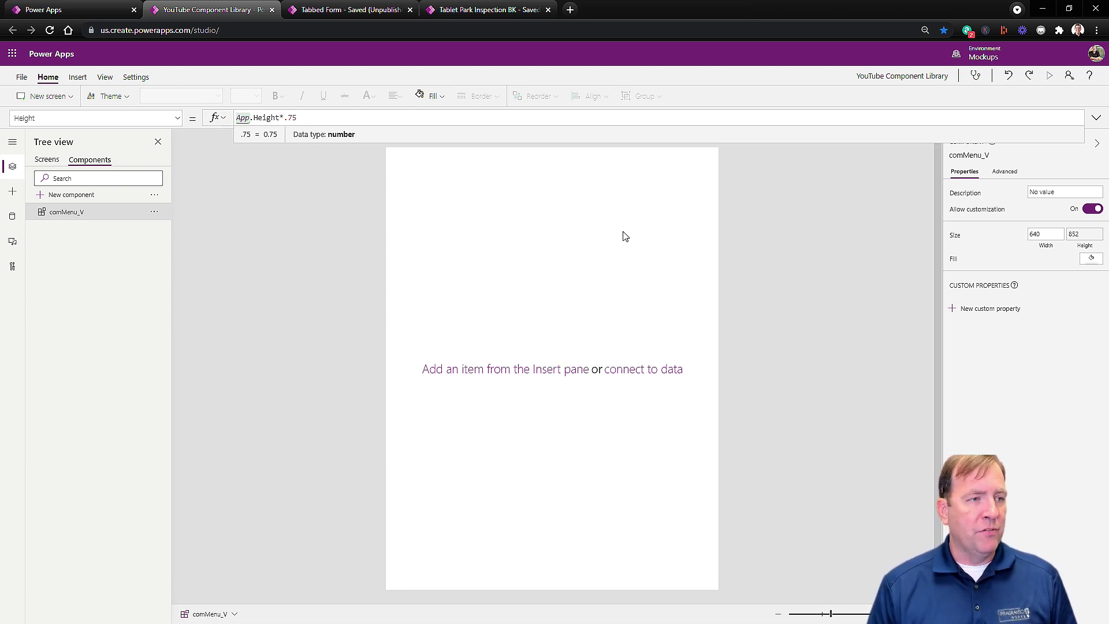
key(BackSpace)
text(6)
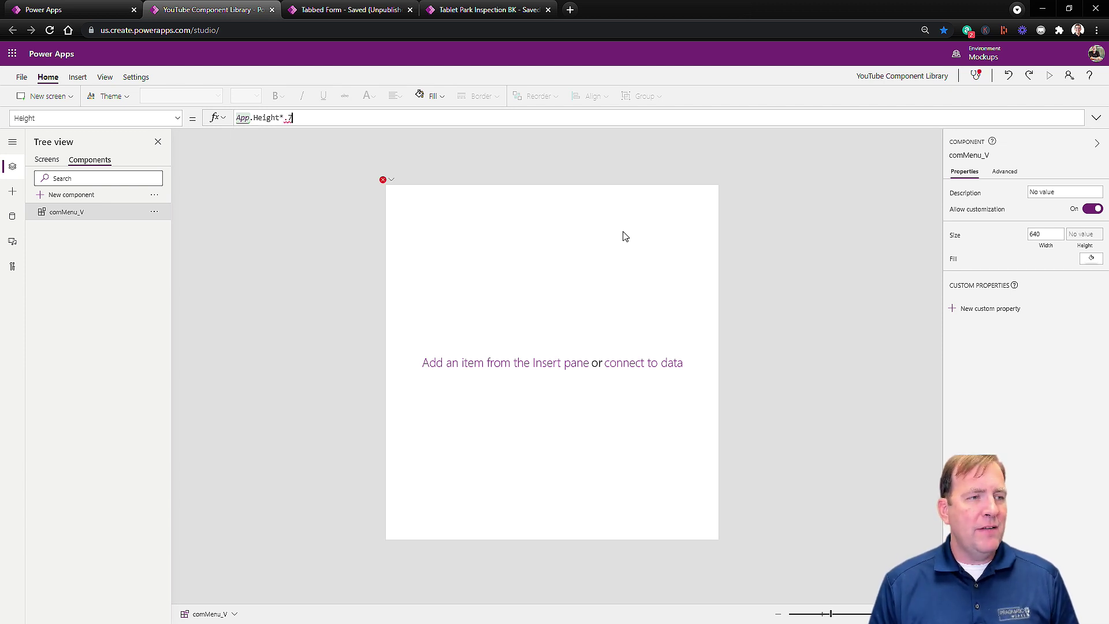
text(70)
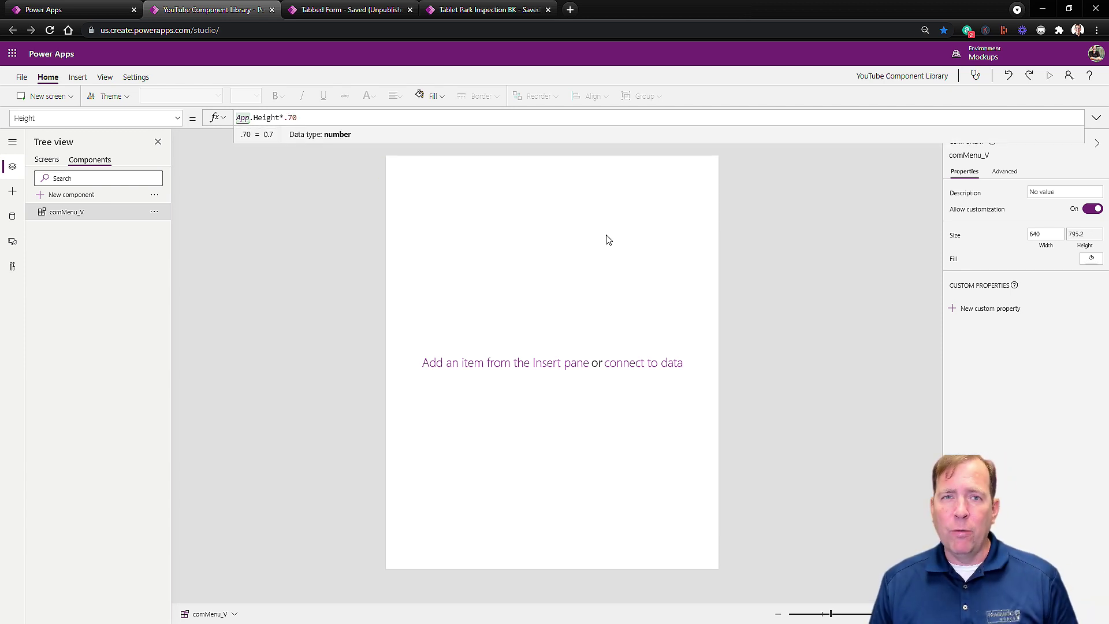
Set the Width property of the comMenu_V component to 200.
click(177, 120)
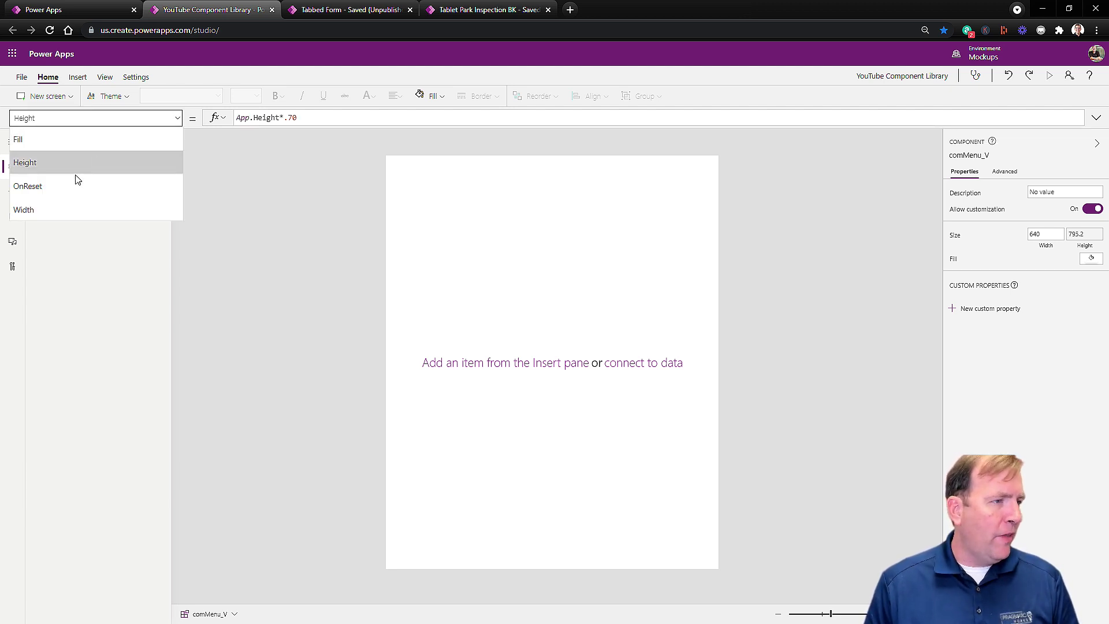
click(53, 210)
drag(272, 117, 201, 120)
text(200)
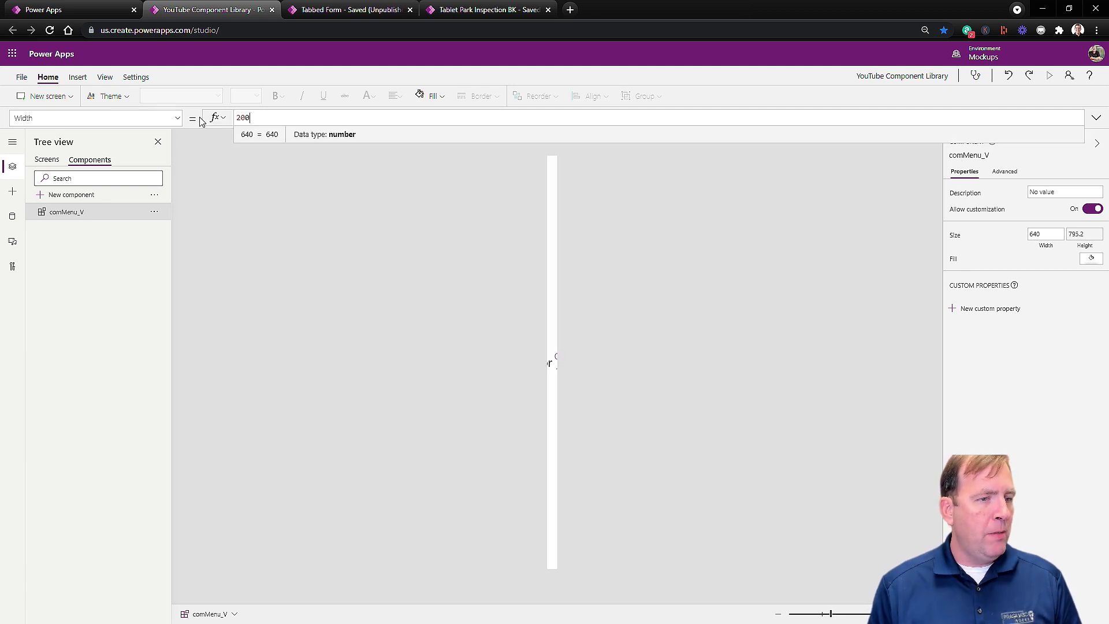
key(Return)
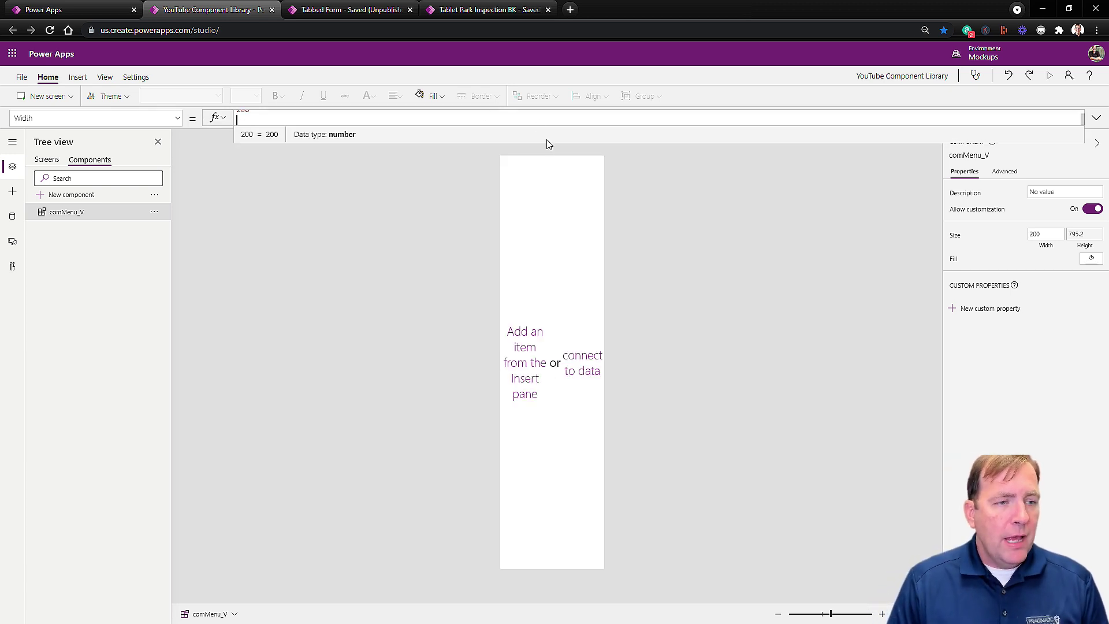
Examine the phone menu reference image in Photos and compare it with the component's custom properties area.
key(alt+Tab)
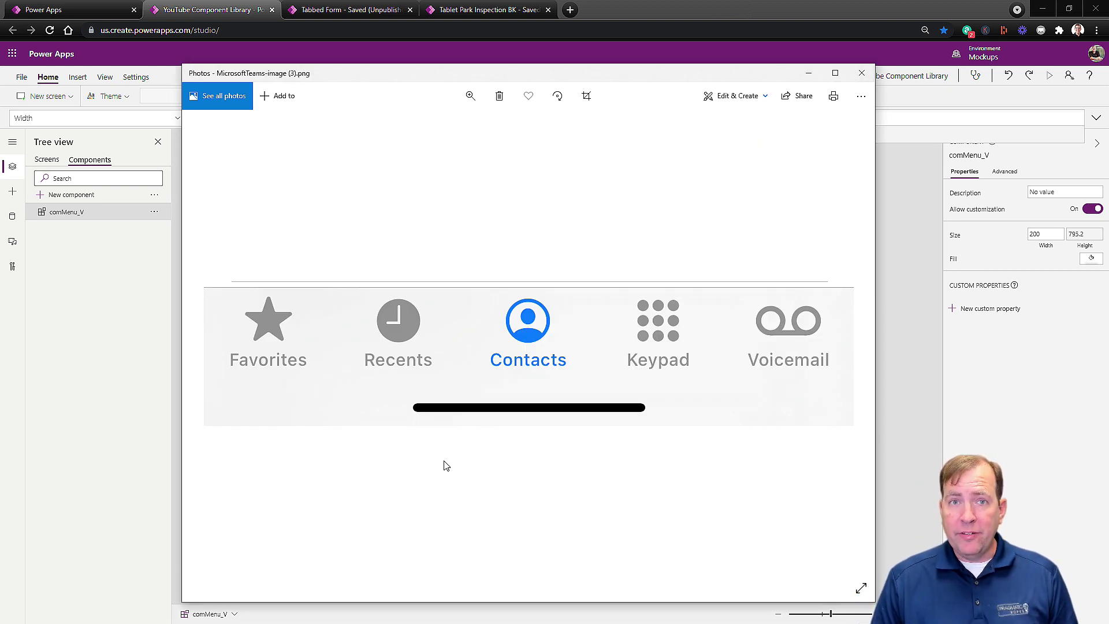
click(920, 334)
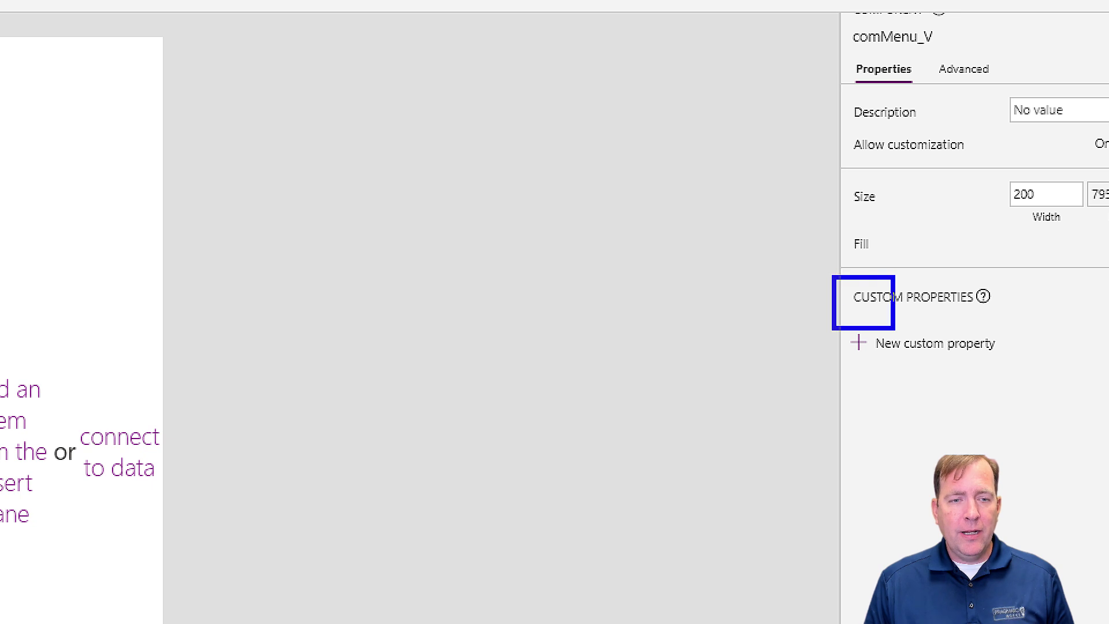
drag(895, 329, 1052, 378)
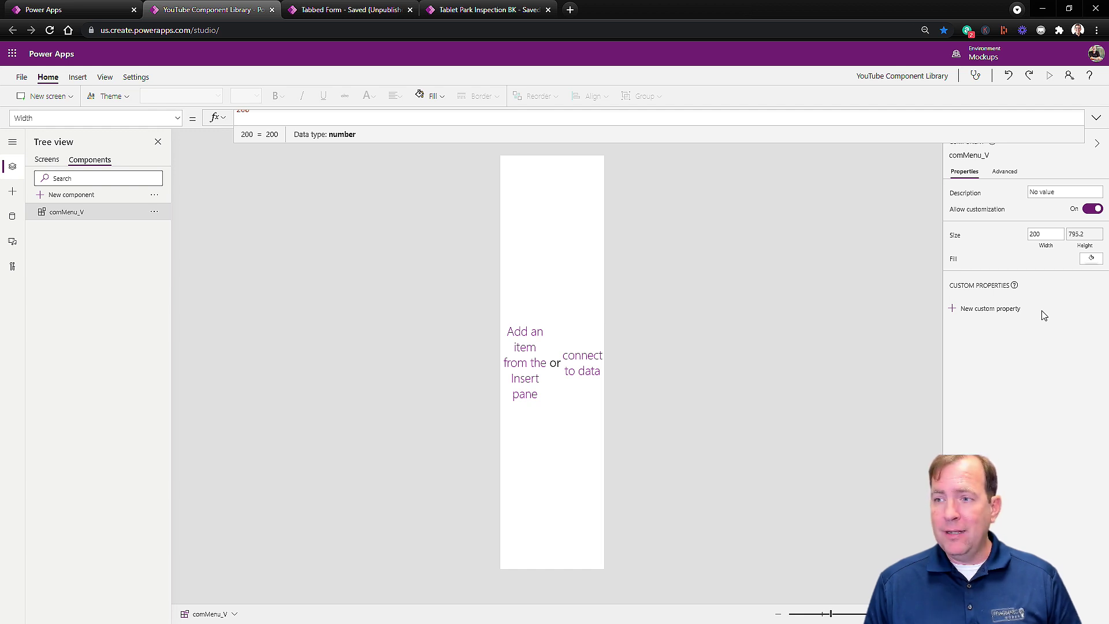
key(alt+Tab)
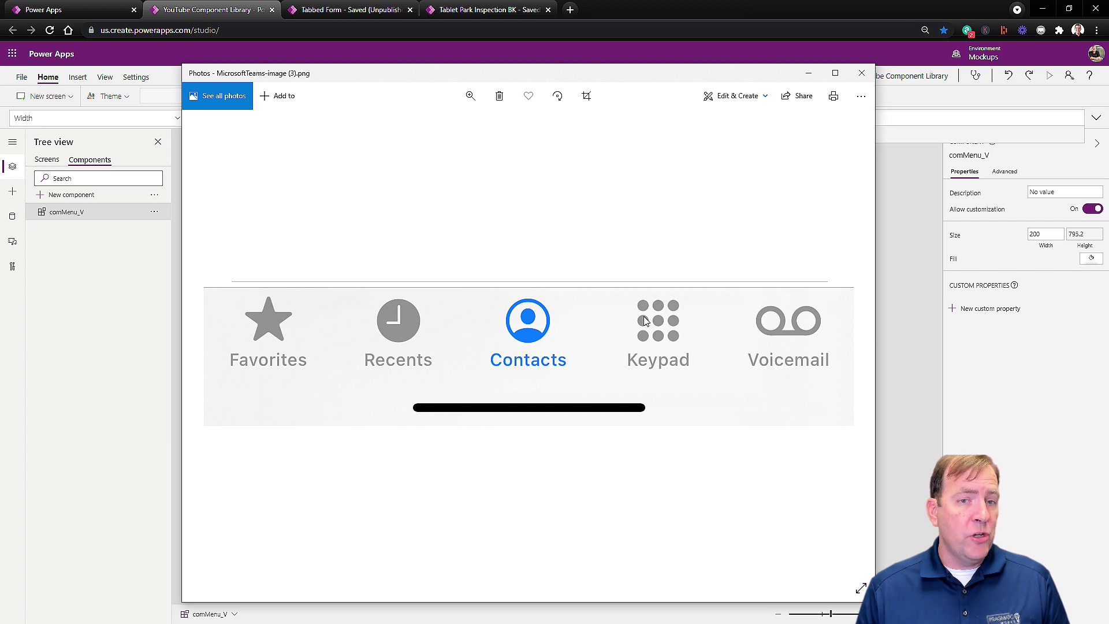
click(937, 305)
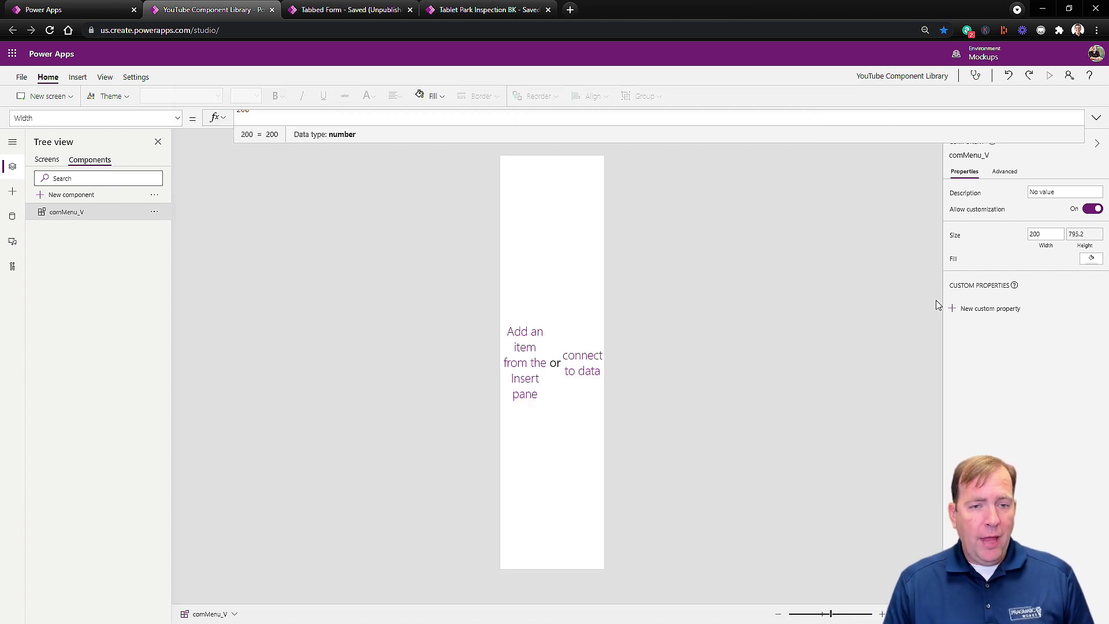
Create an input custom property for comMenu_V with the display name "Select Color" and data type Color.
click(974, 308)
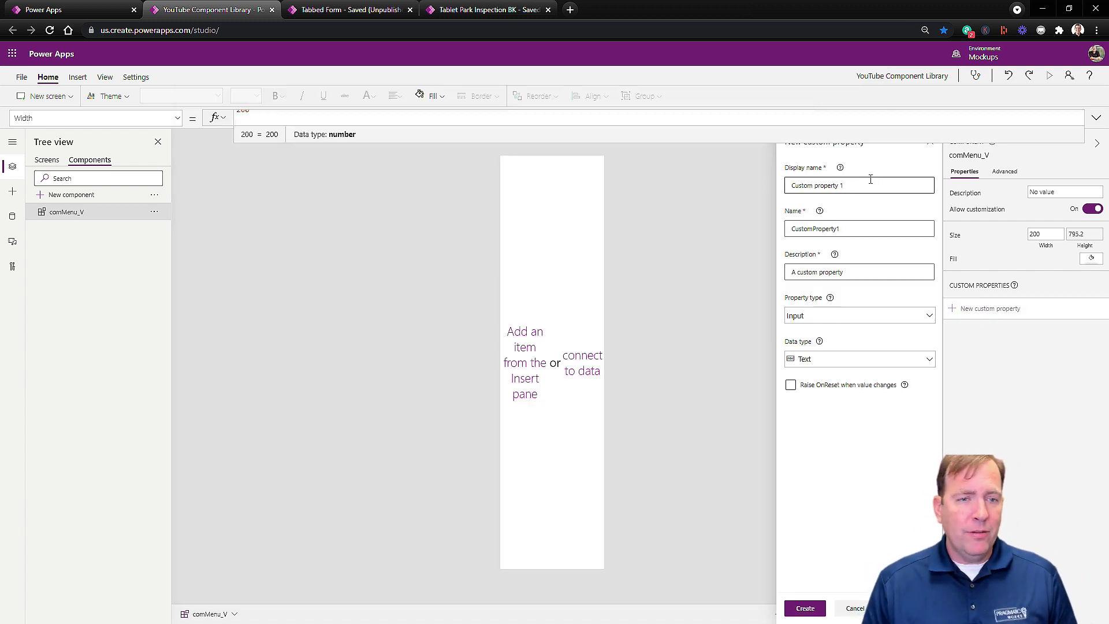
drag(870, 179, 719, 184)
text(o)
text(elect)
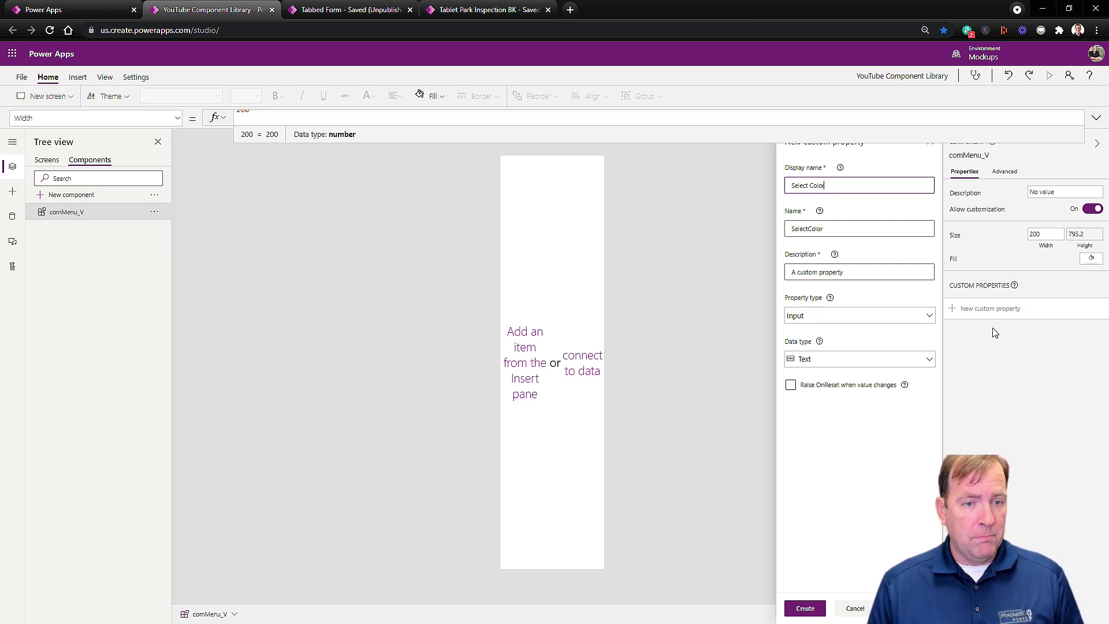
click(833, 359)
scroll(849, 445, down, 1)
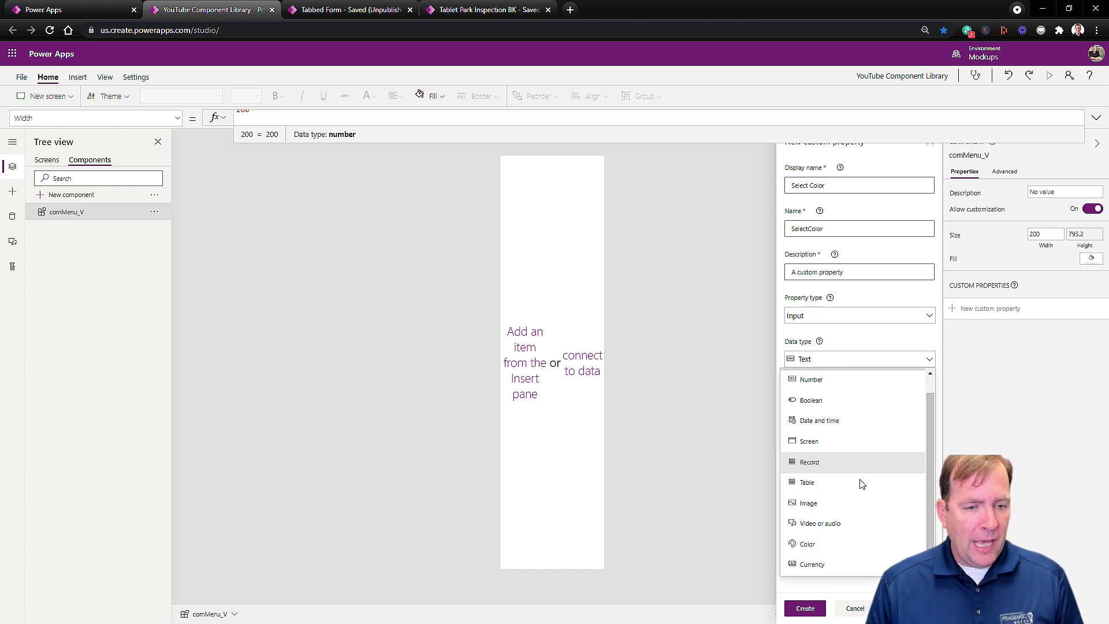
click(824, 542)
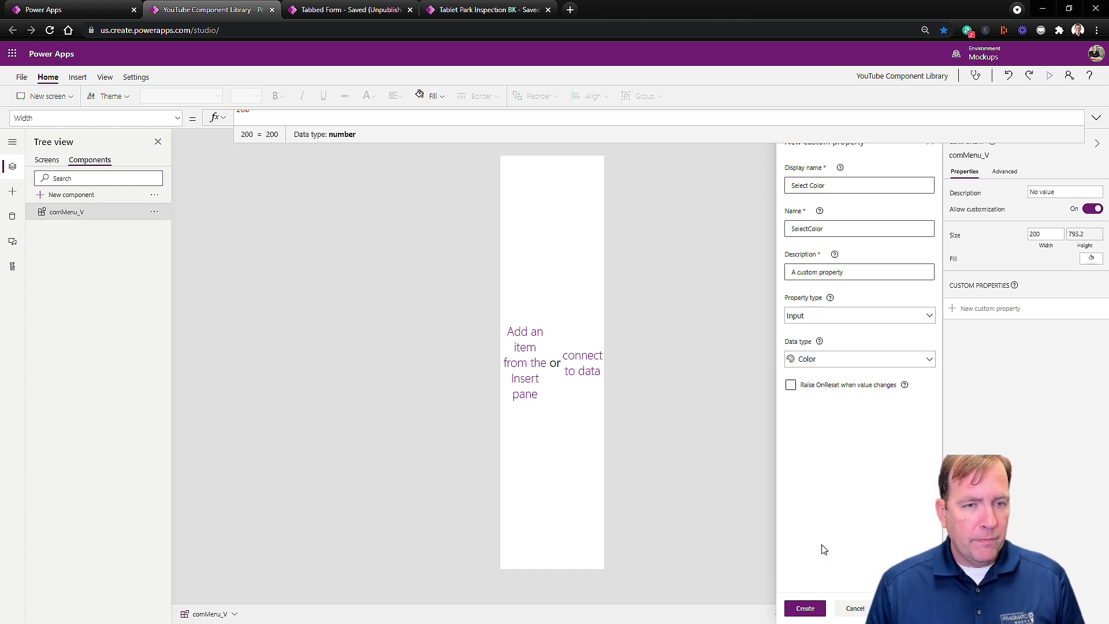
click(805, 608)
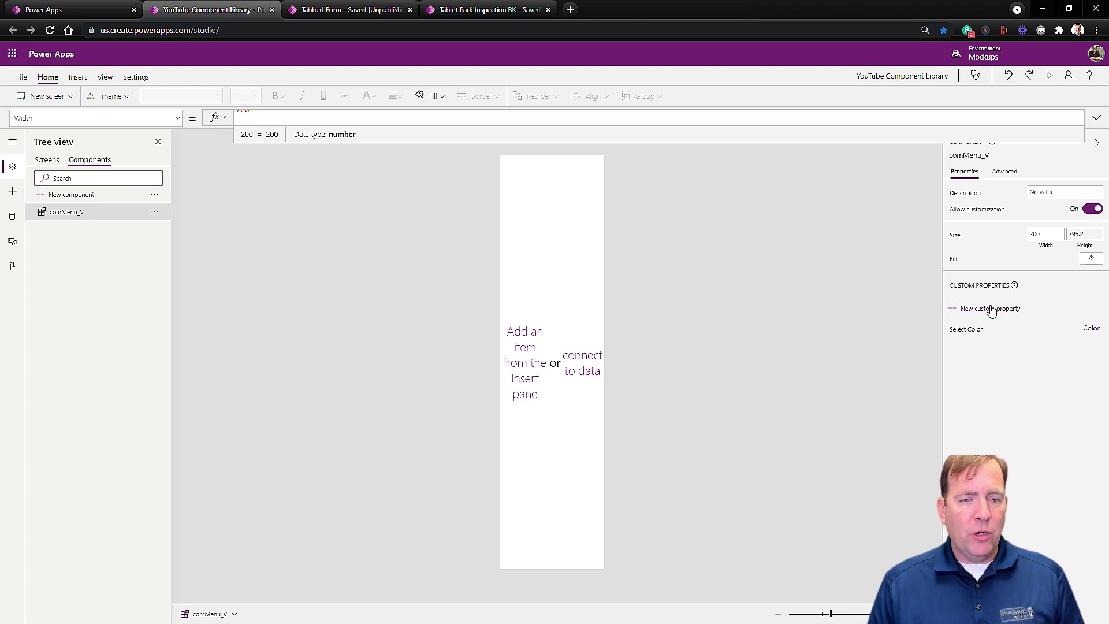
Create an input custom property "Unselected Color" with the description "Color of the icon that is not selected" and data type Color.
click(990, 310)
drag(841, 186, 712, 194)
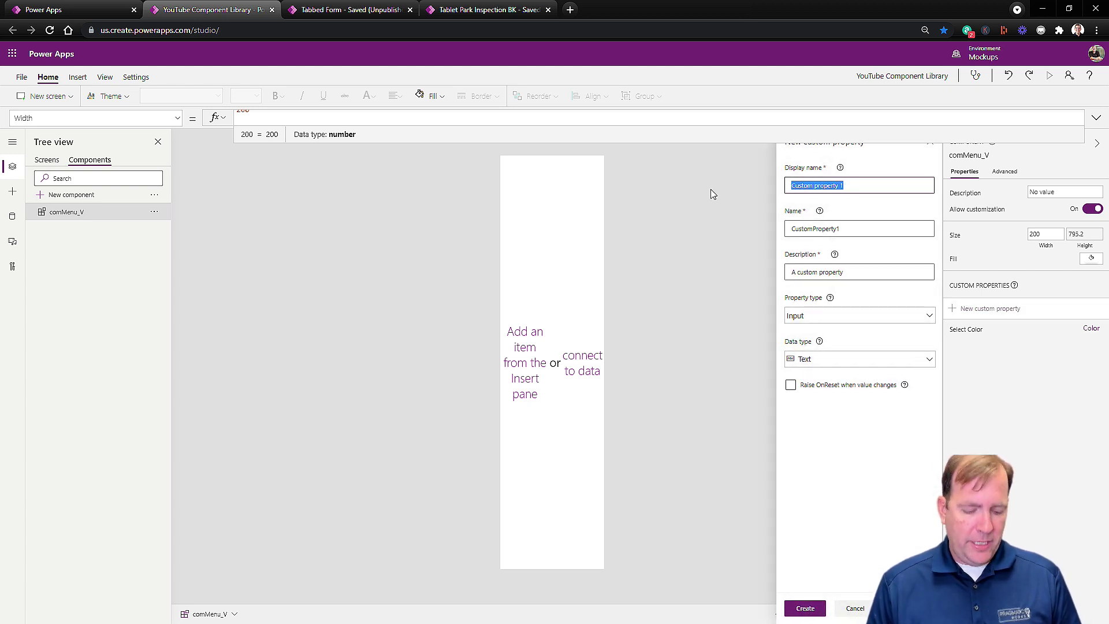
key(BackSpace)
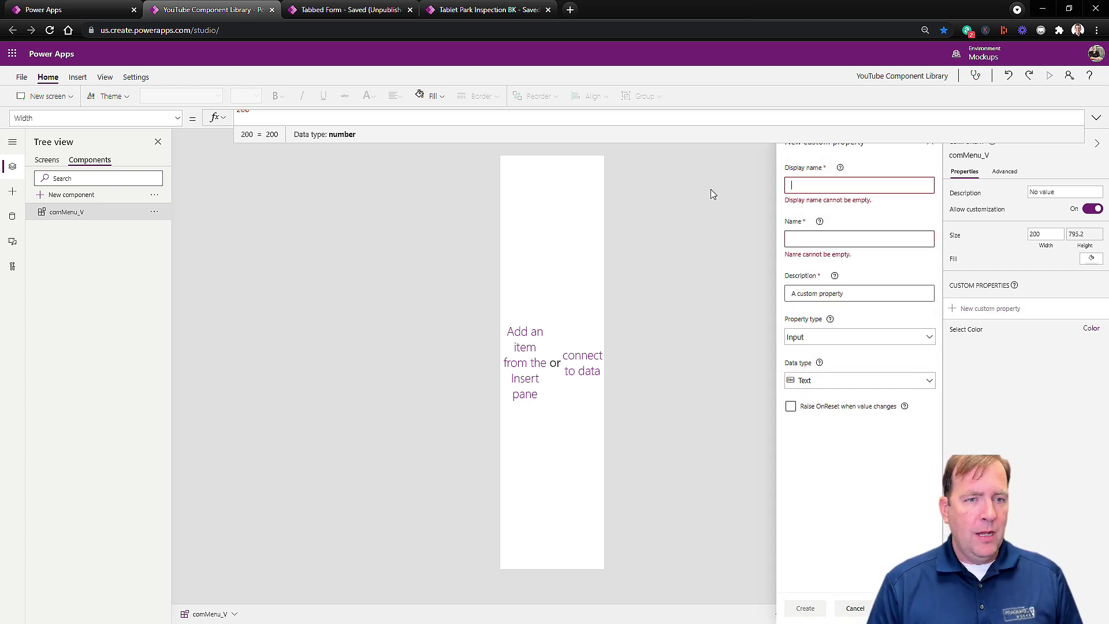
text(Unselected Color)
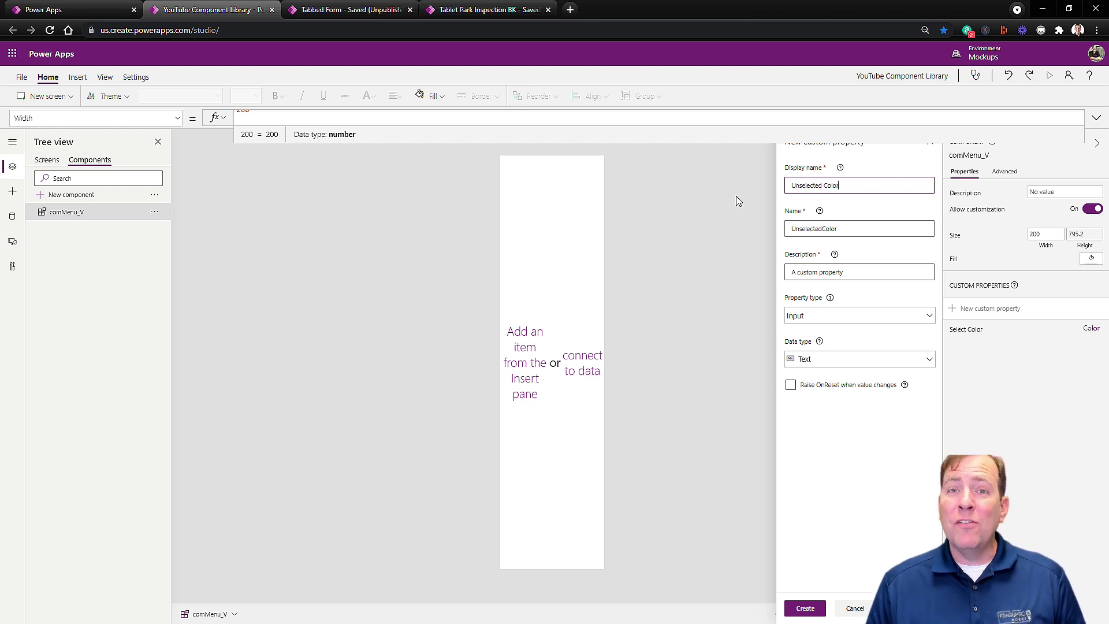
click(863, 275)
drag(864, 276, 748, 282)
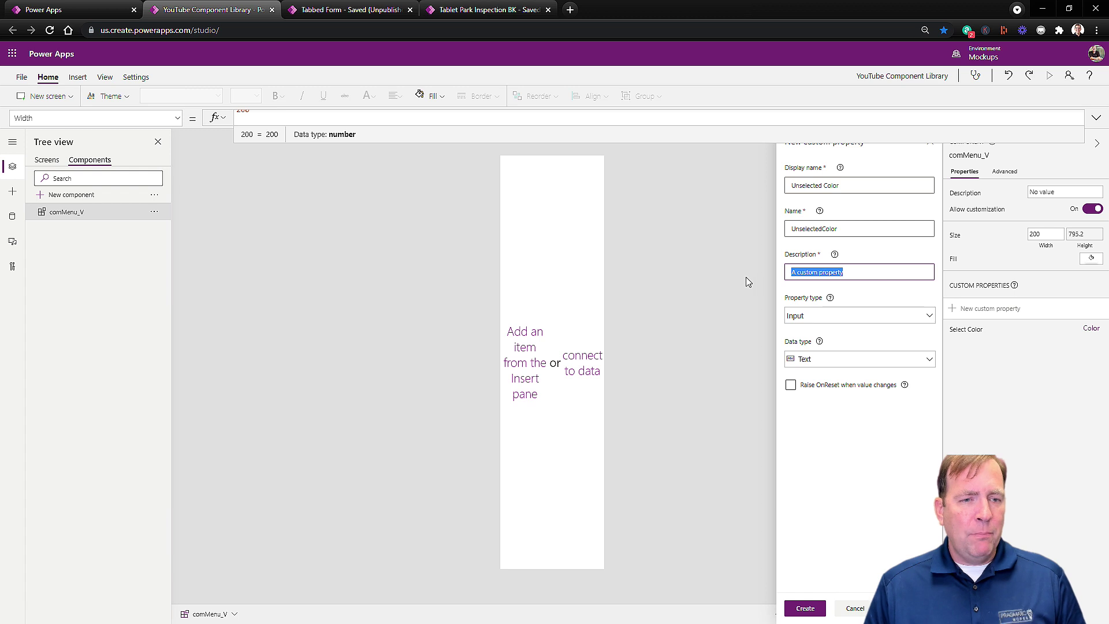
text(Co)
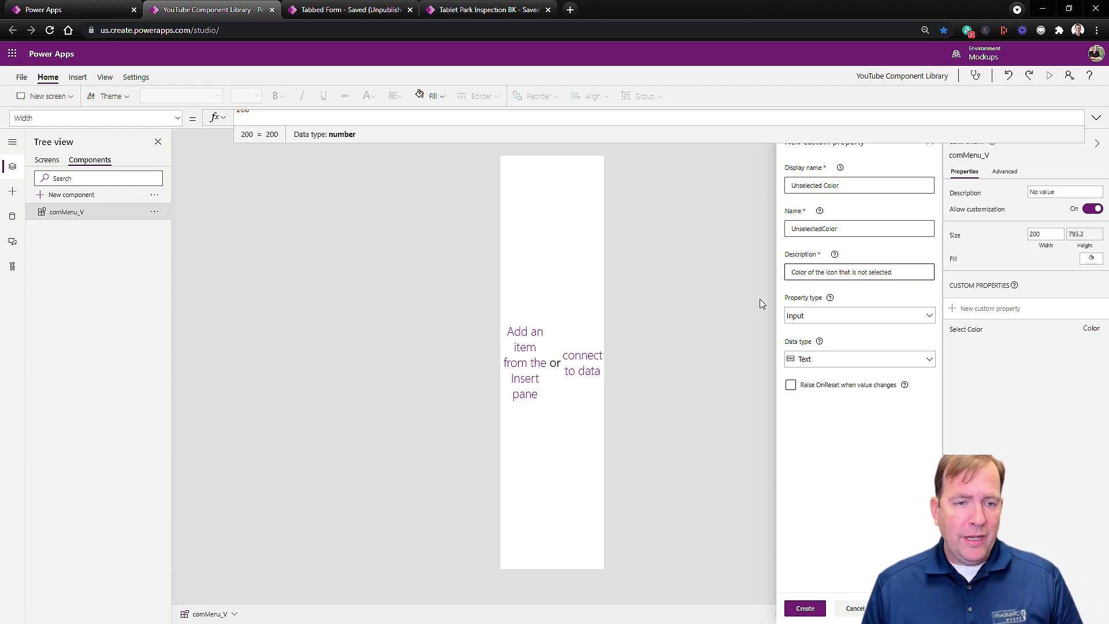
click(827, 366)
scroll(827, 479, down, 1)
click(827, 542)
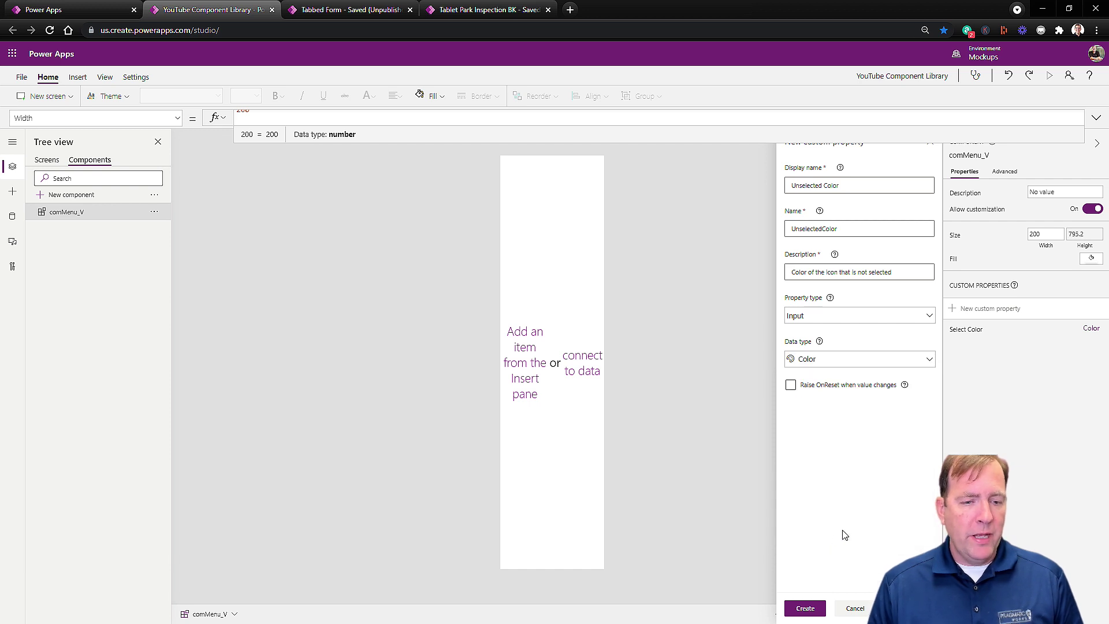
click(805, 608)
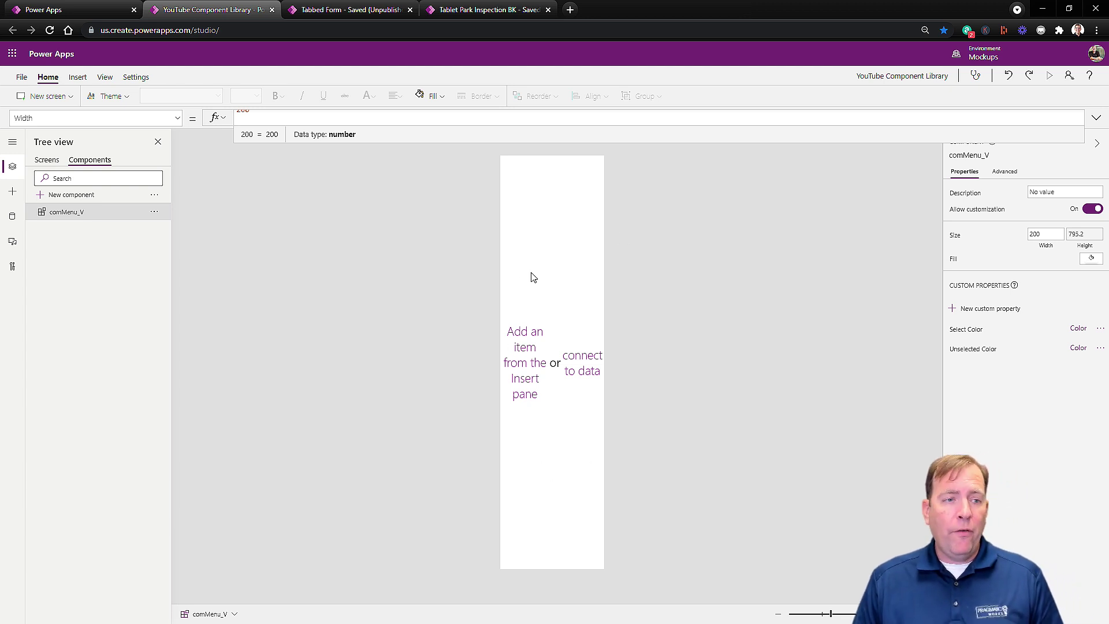
Check the phone menu reference image in Photos for its menu entries, and return to the comMenu_V component in Power Apps.
click(546, 370)
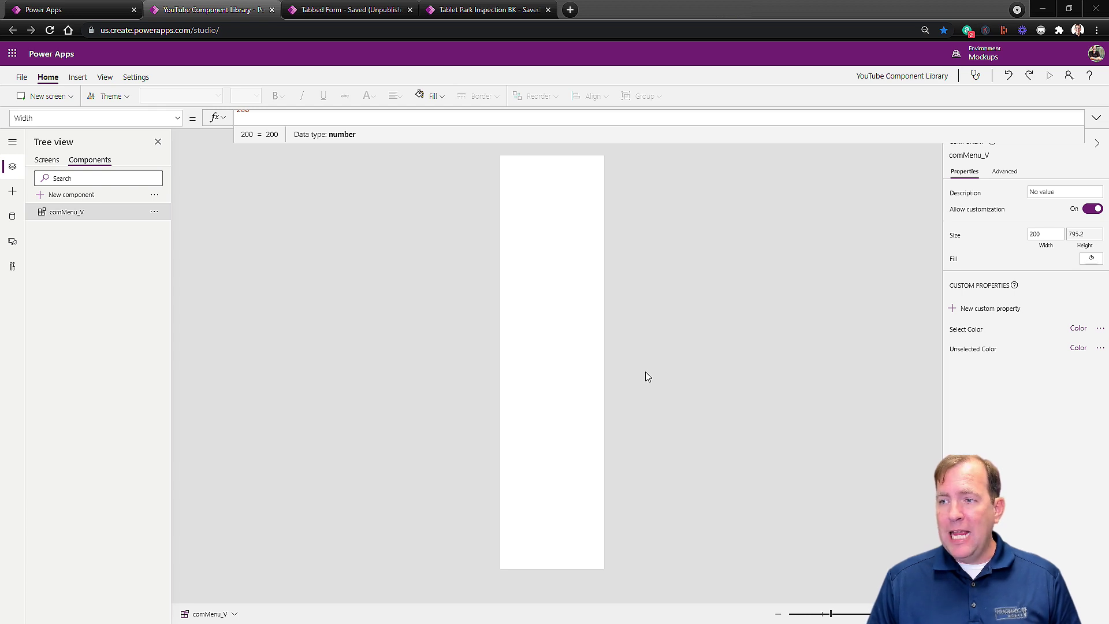
key(alt+Tab)
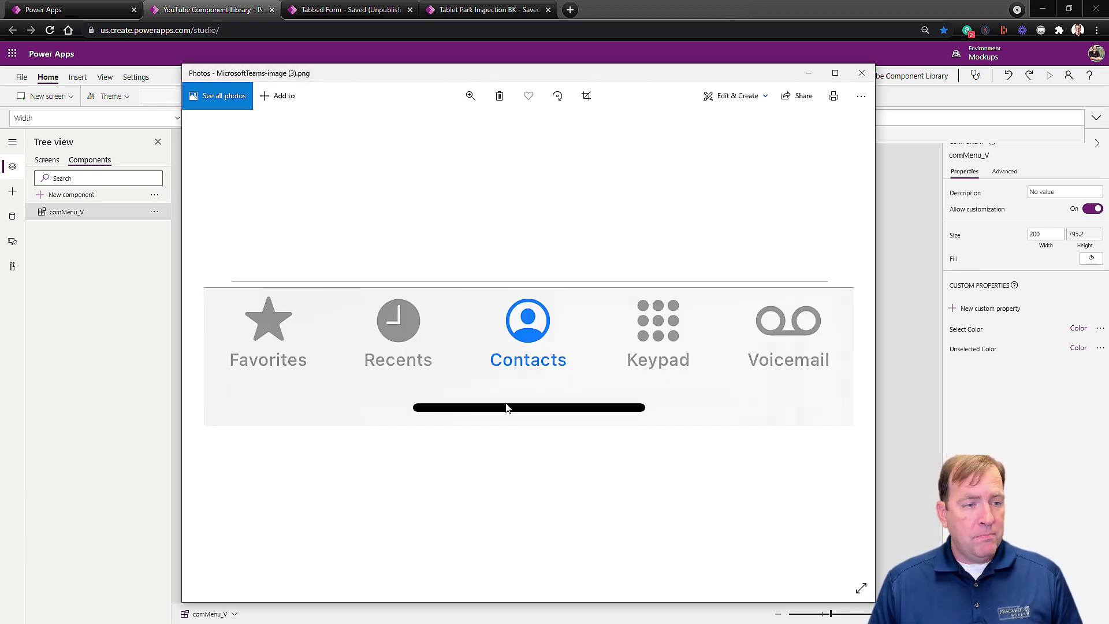
click(890, 323)
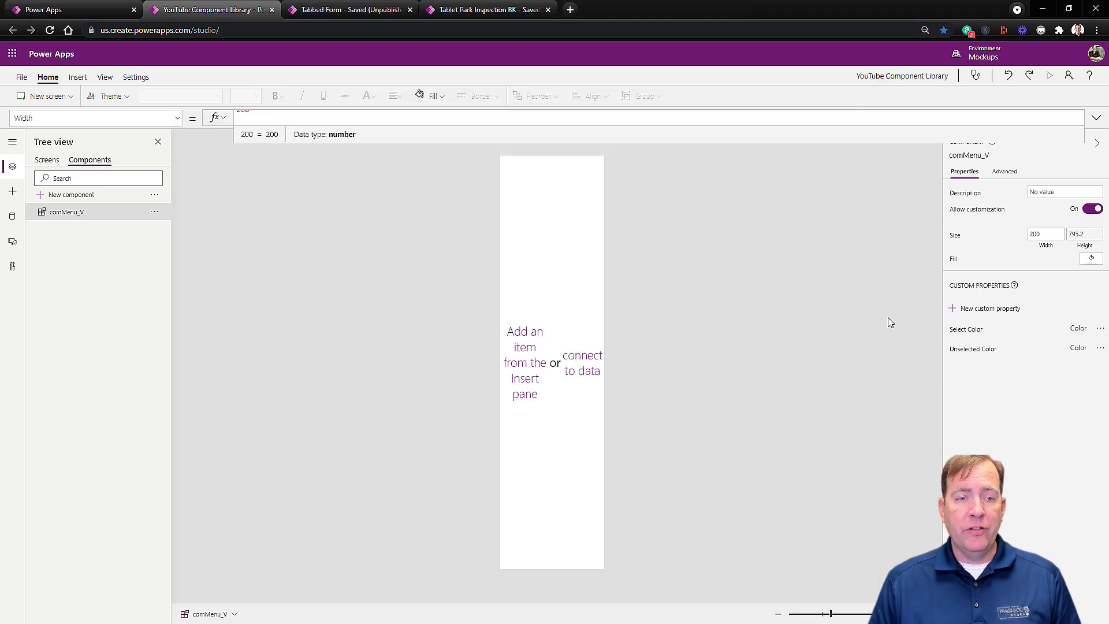
Create an input custom property for comMenu_V with the display name "Menu Items" and data type Table.
click(989, 310)
click(860, 183)
drag(860, 184, 741, 180)
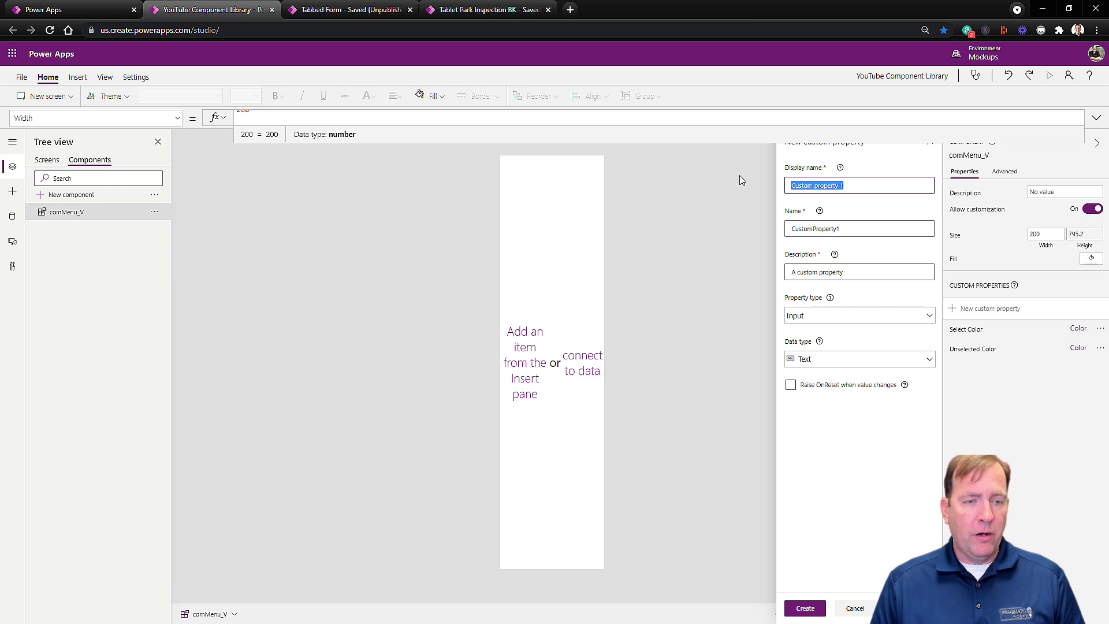
text(Menu Items)
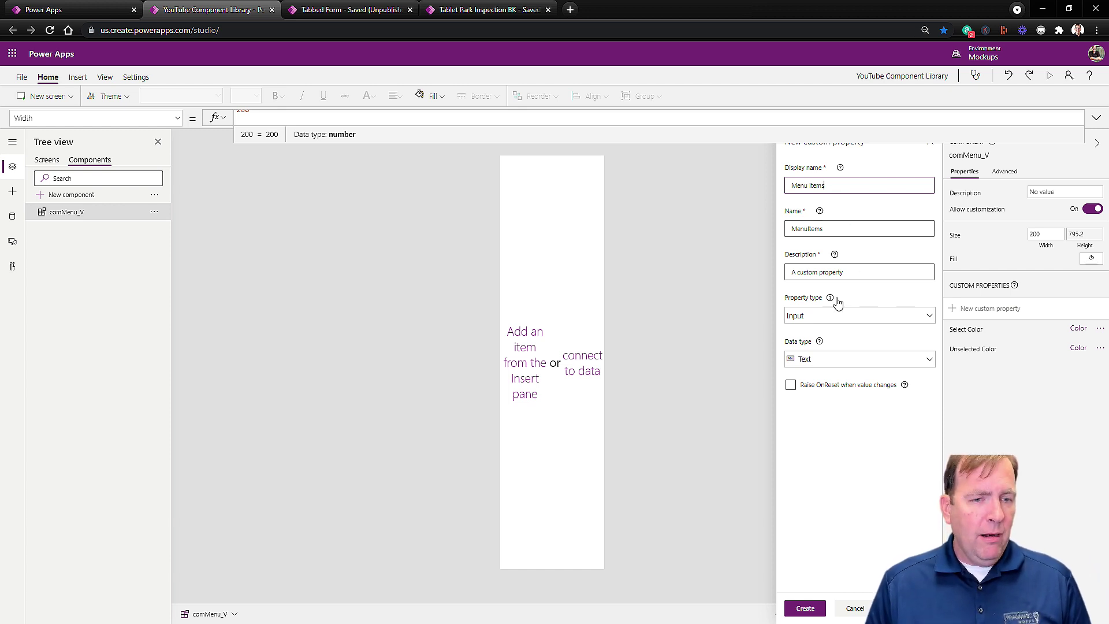
click(841, 314)
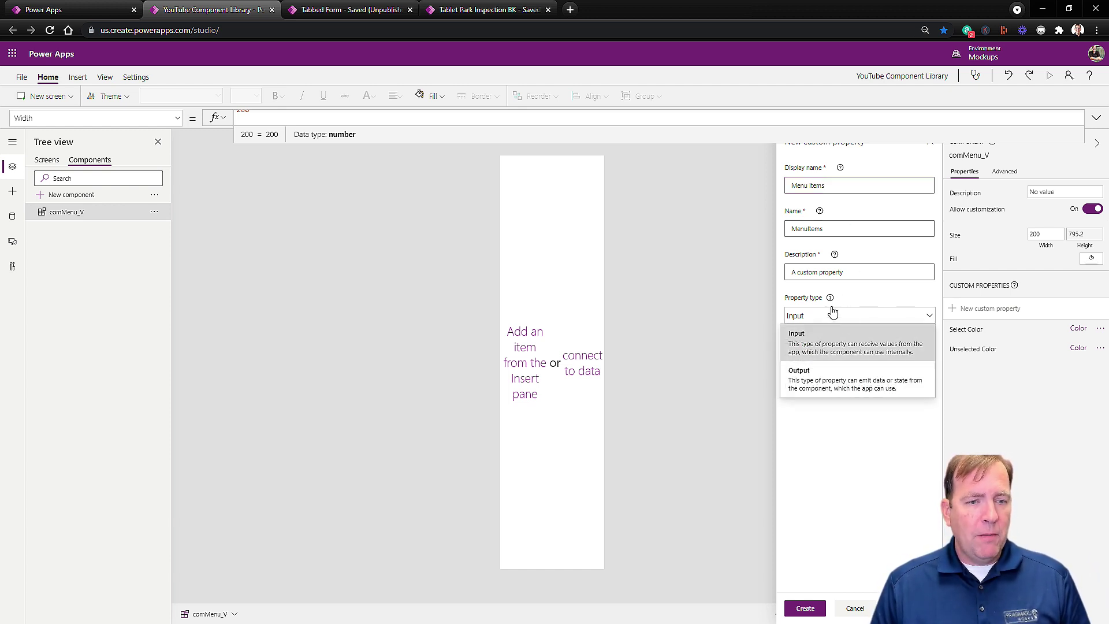
click(829, 328)
click(831, 362)
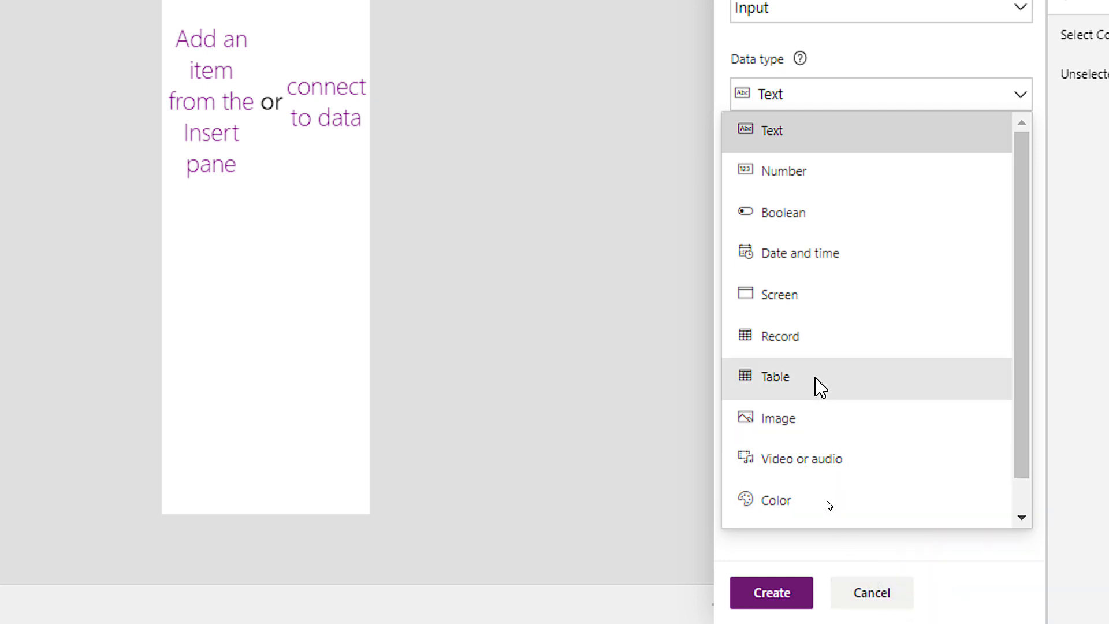
click(819, 384)
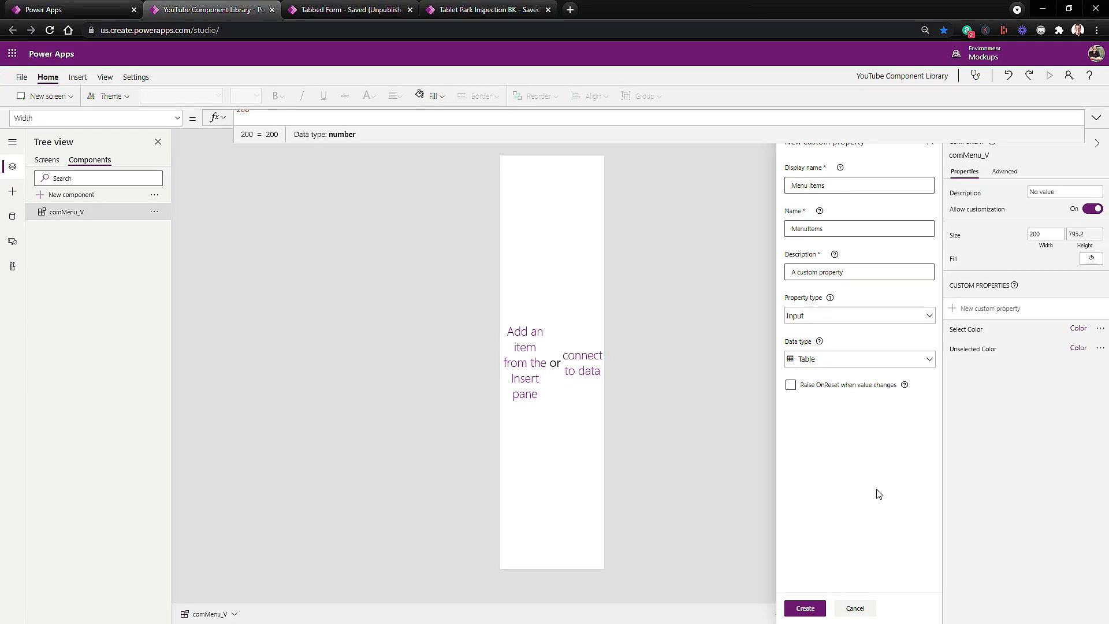
click(804, 608)
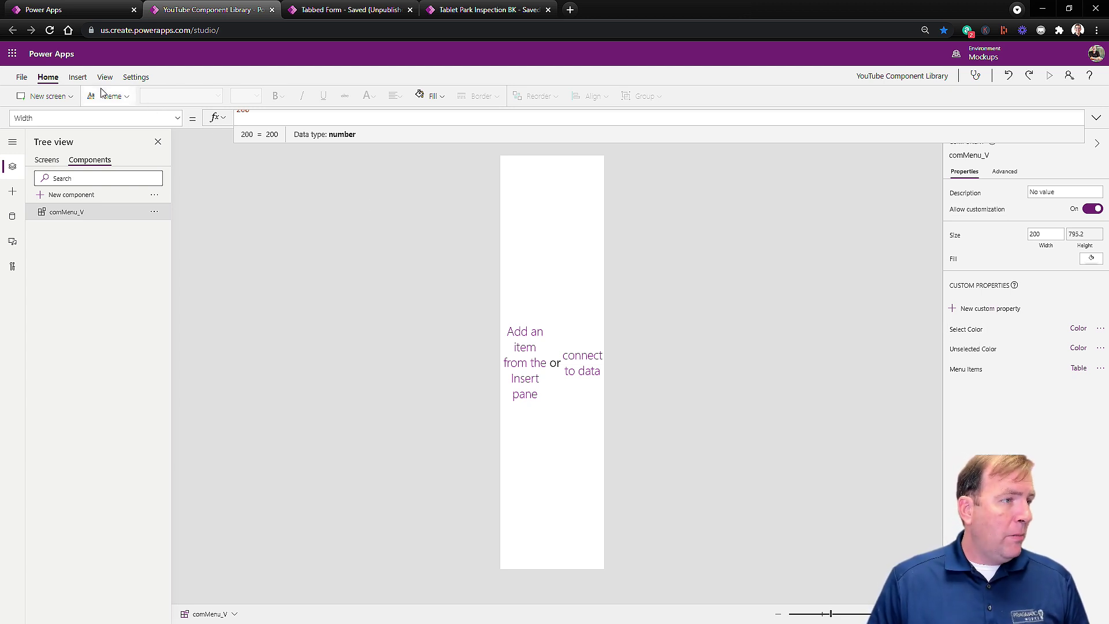
Insert a blank vertical gallery into comMenu_V and fit it to the component, about 200 wide and 785 high at X 0, Y 10.
click(81, 77)
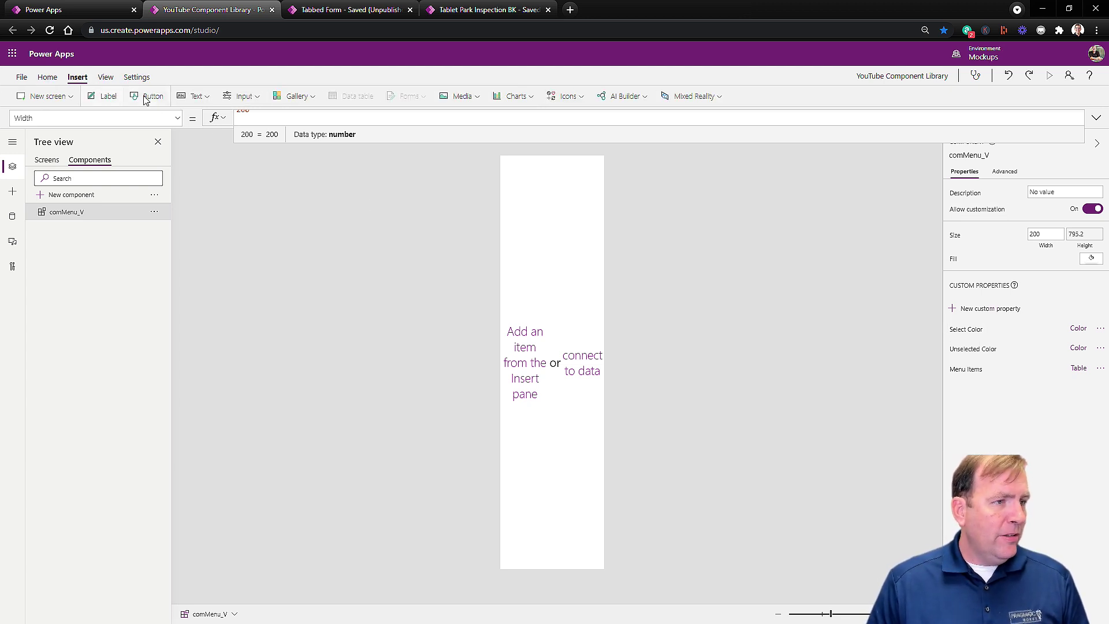
click(296, 97)
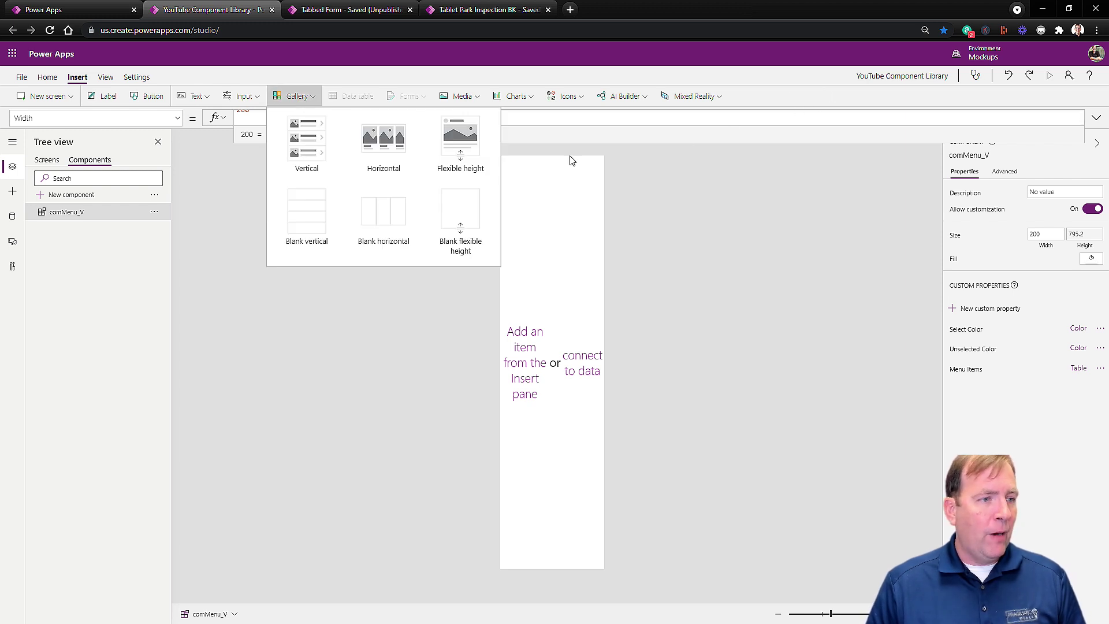
click(317, 207)
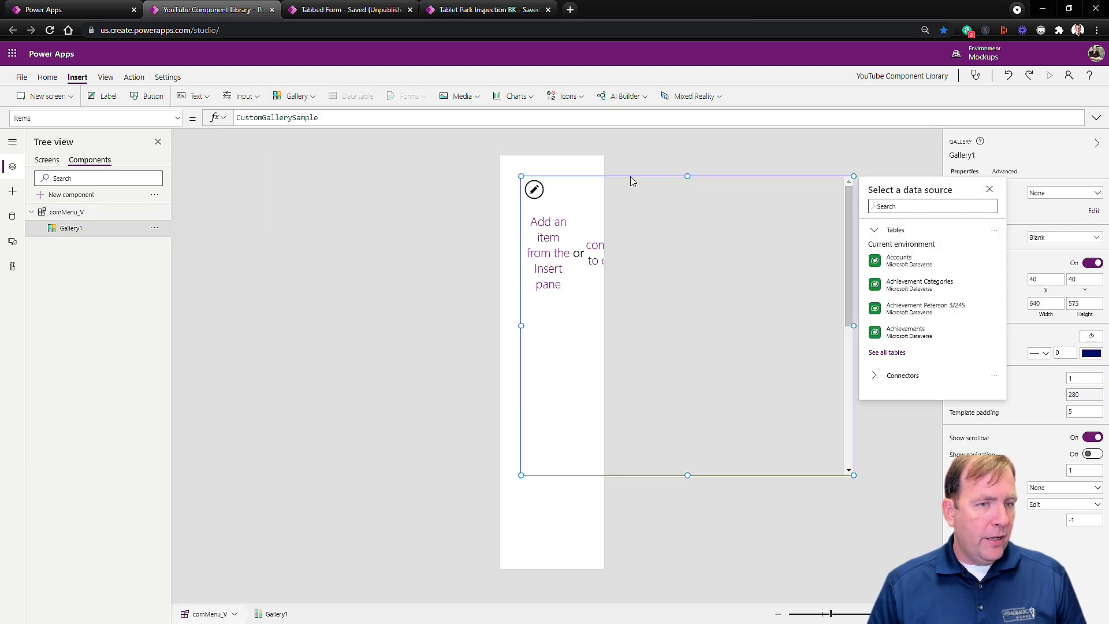
click(598, 177)
drag(551, 172, 531, 157)
drag(832, 460, 610, 572)
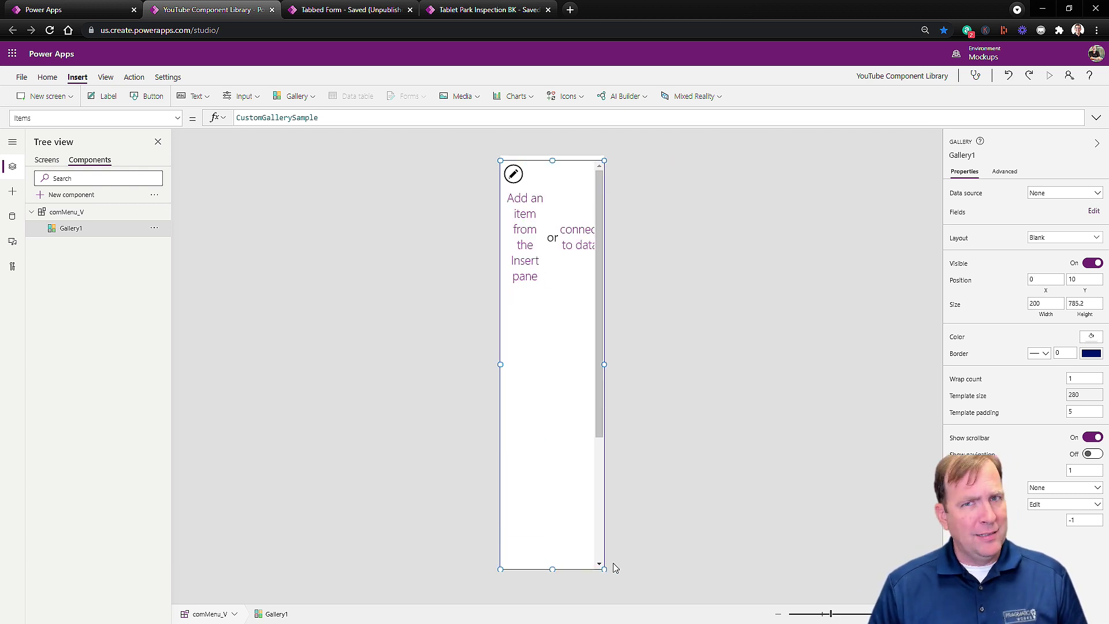
Set the gallery's Width property to the formula Parent.Width.
click(178, 119)
scroll(92, 304, down, 6)
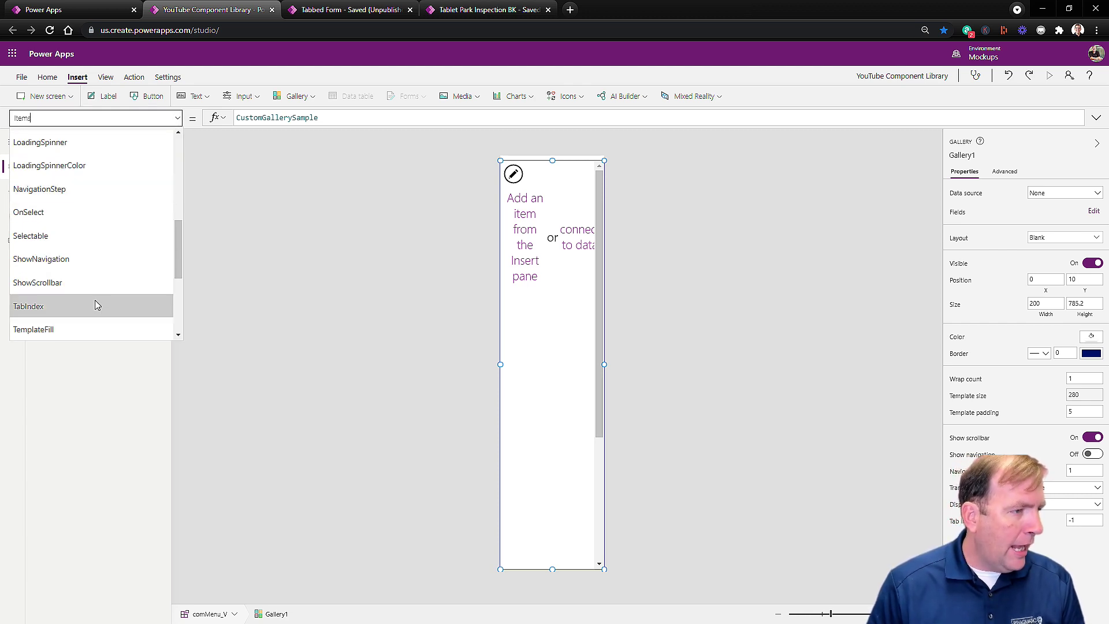
click(81, 260)
double_click(252, 116)
text(App.)
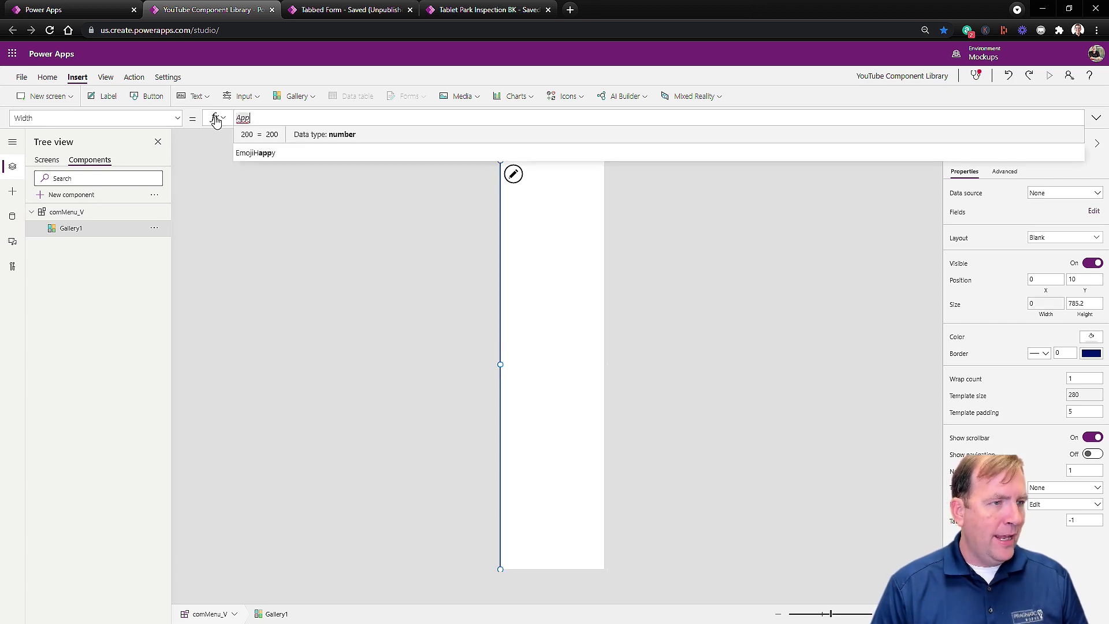
key(BackSpace)
key(BackSpace)
key(BackSpace)
key(BackSpace)
text(Parent.Widt)
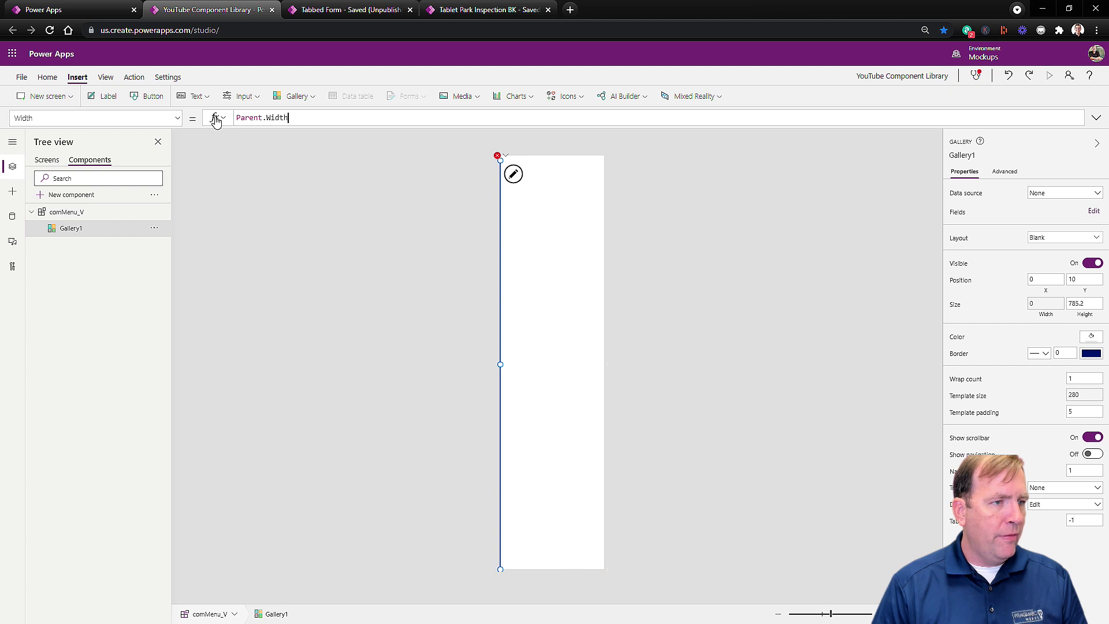
text(h)
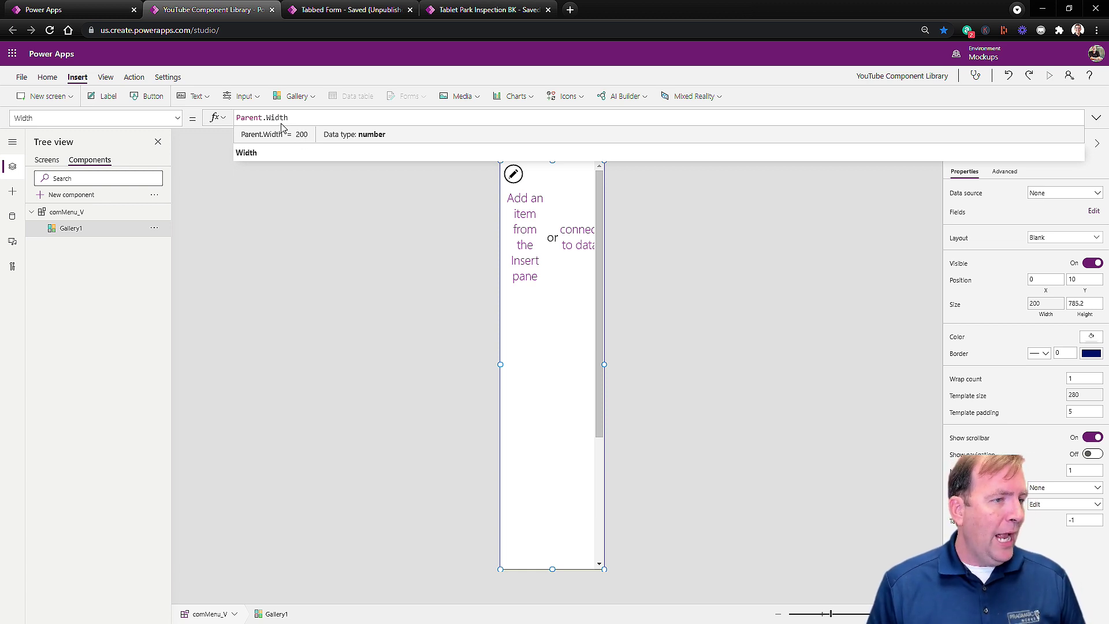
Set the gallery's Height property to the formula Parent.Height.
drag(295, 120, 217, 119)
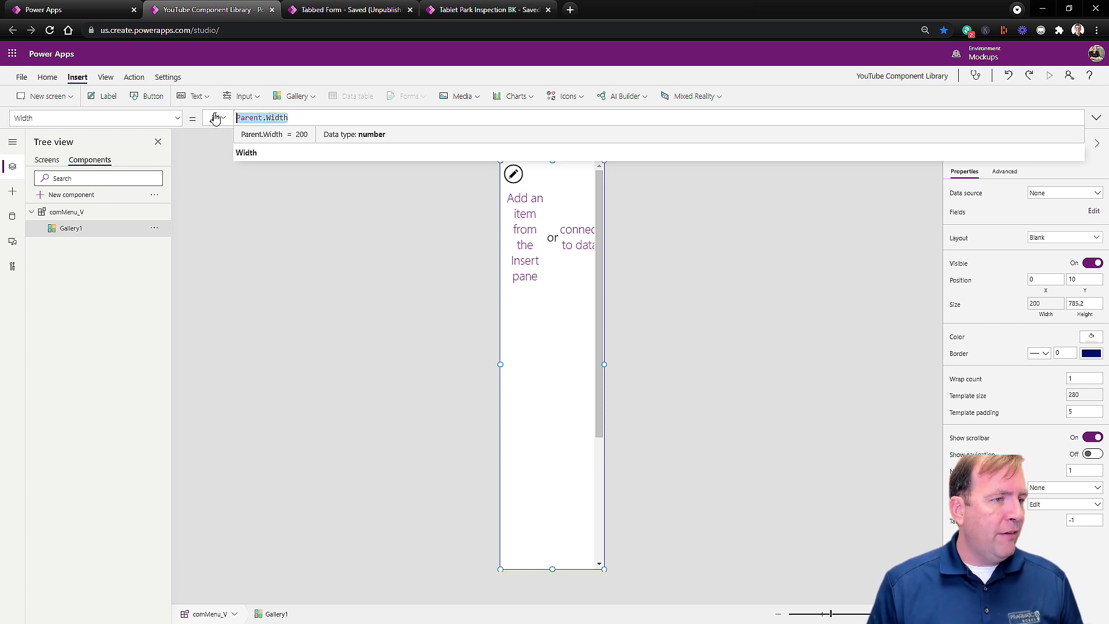
click(175, 122)
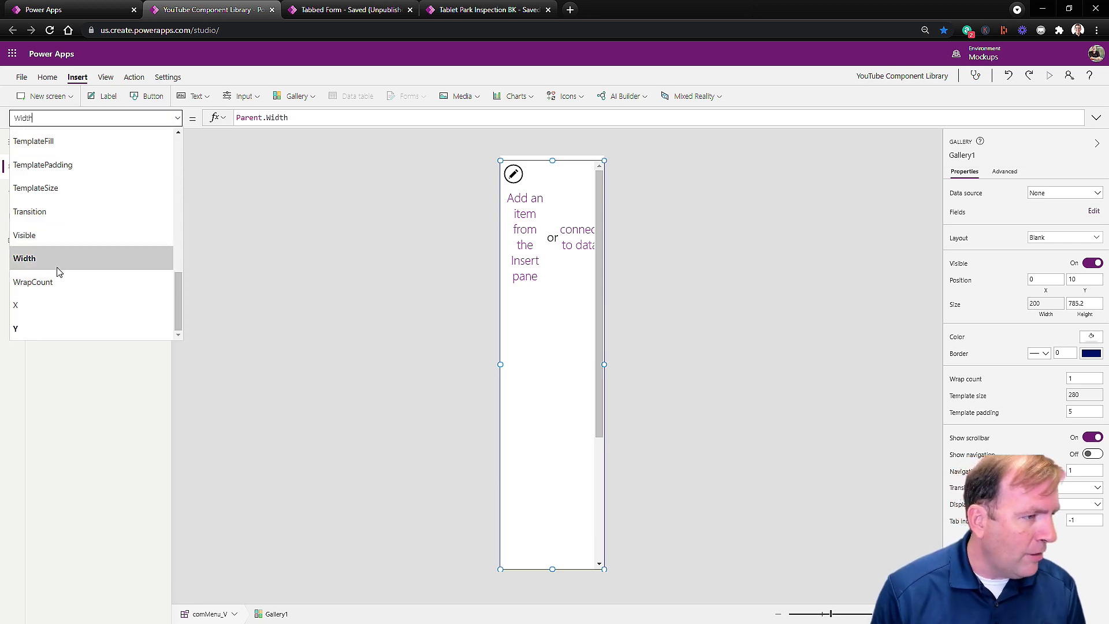
scroll(66, 271, up, 3)
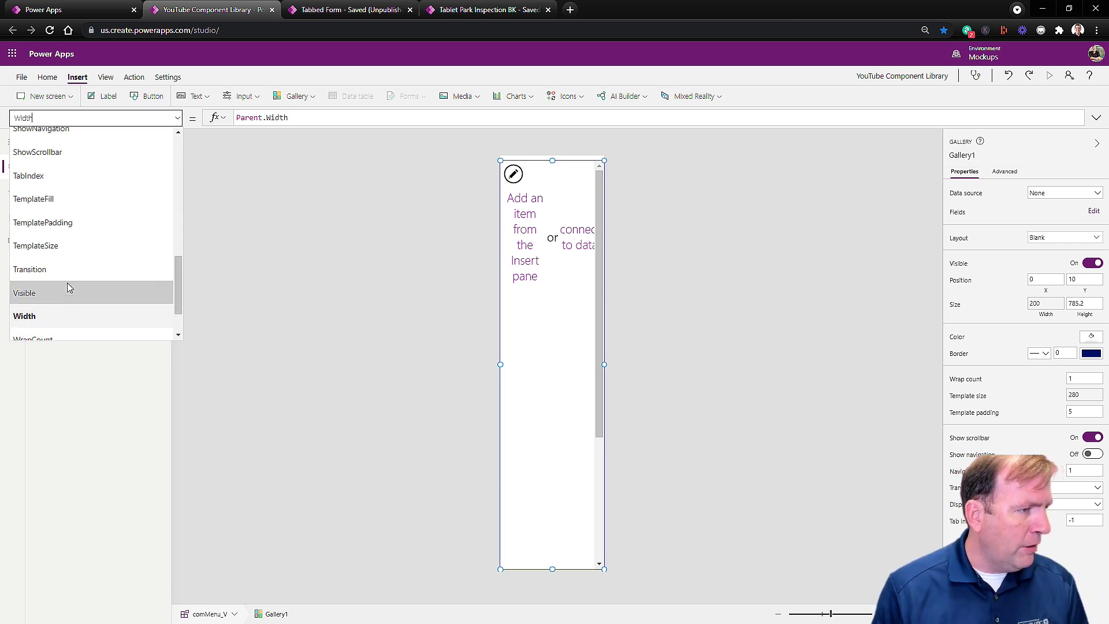
scroll(64, 254, up, 6)
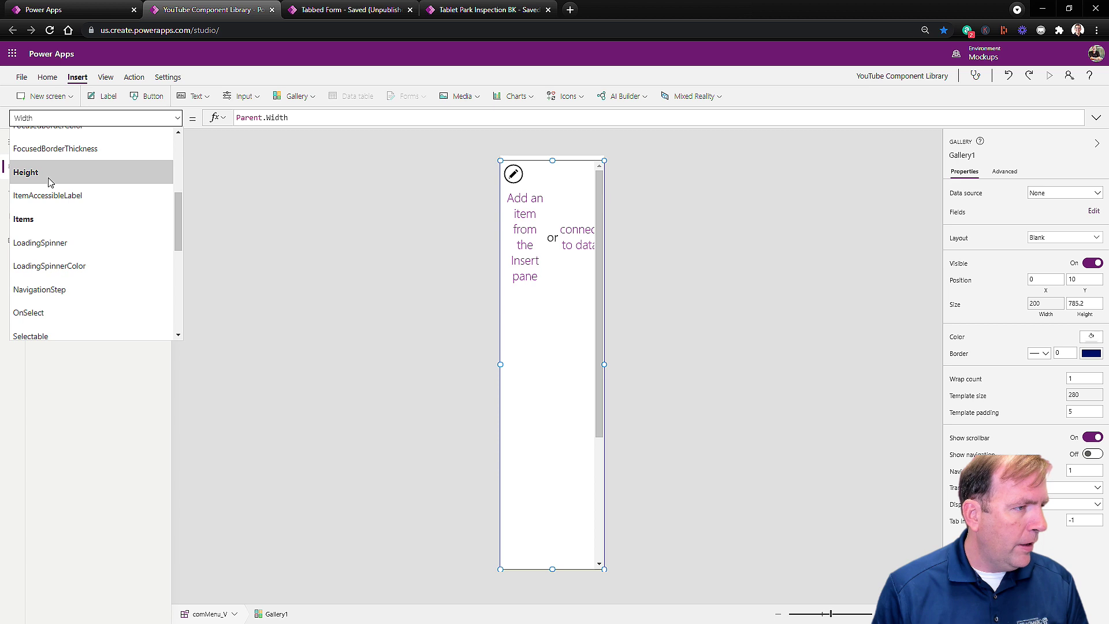
click(51, 173)
drag(329, 123, 215, 128)
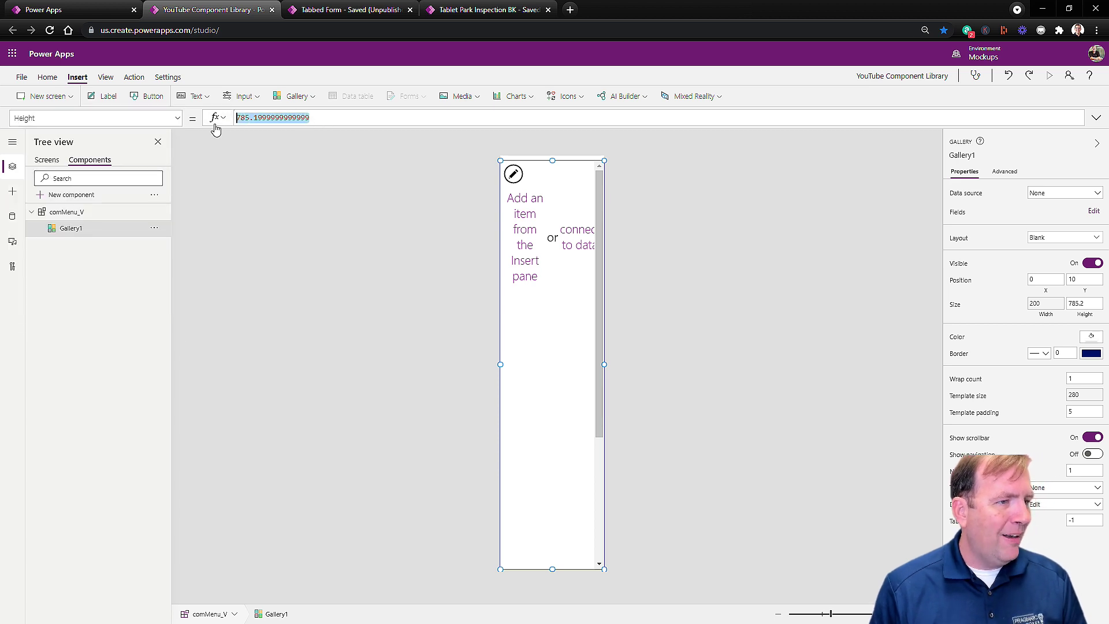
text(Parent)
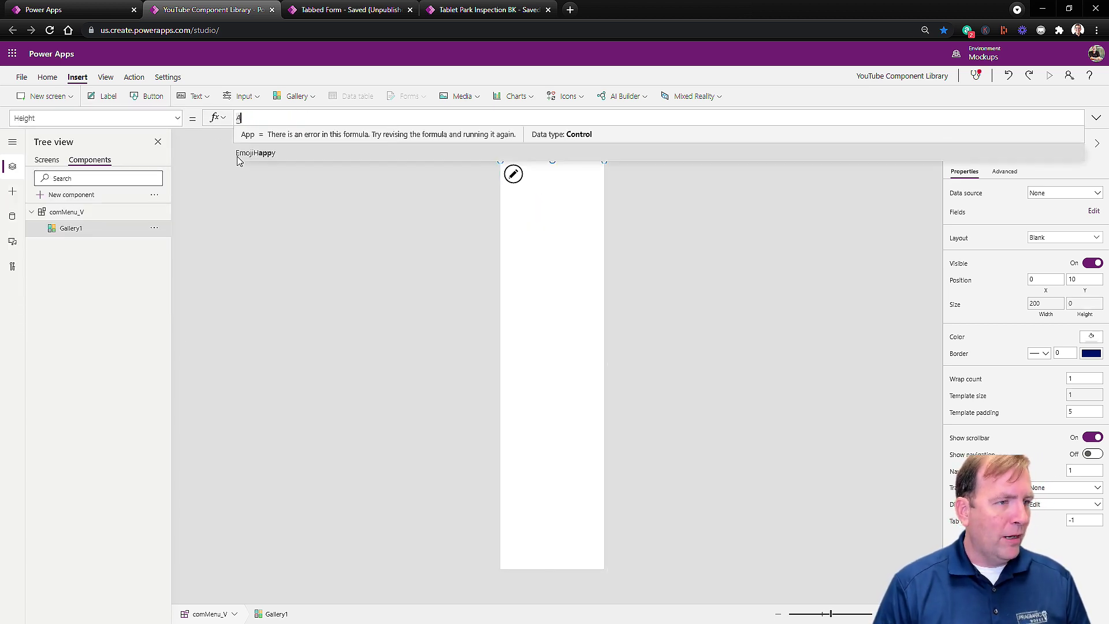
text(.Height)
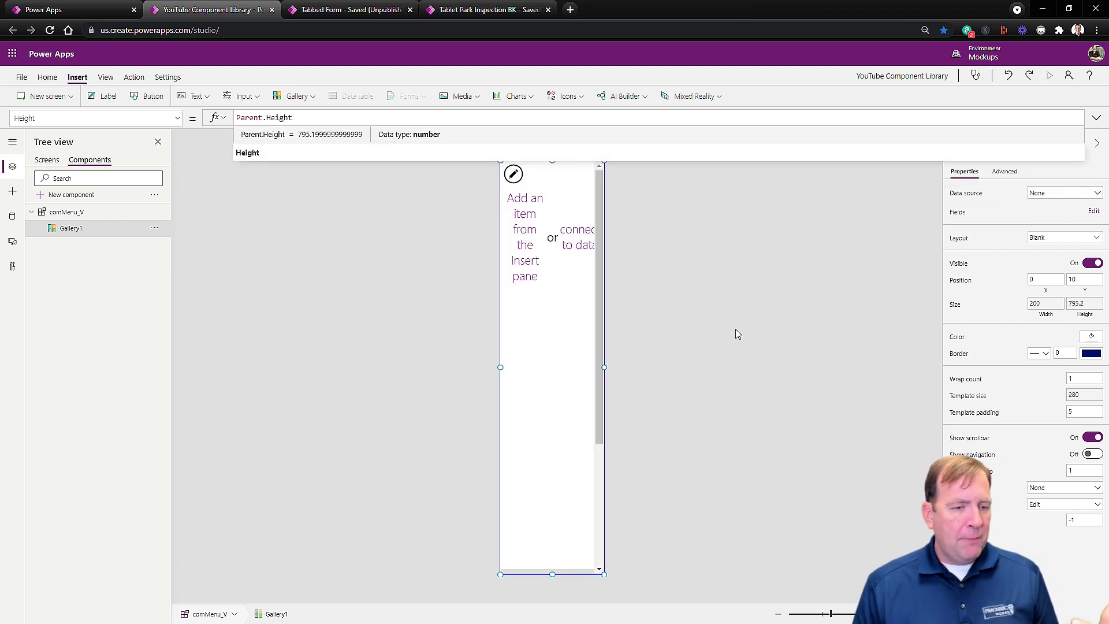
click(652, 261)
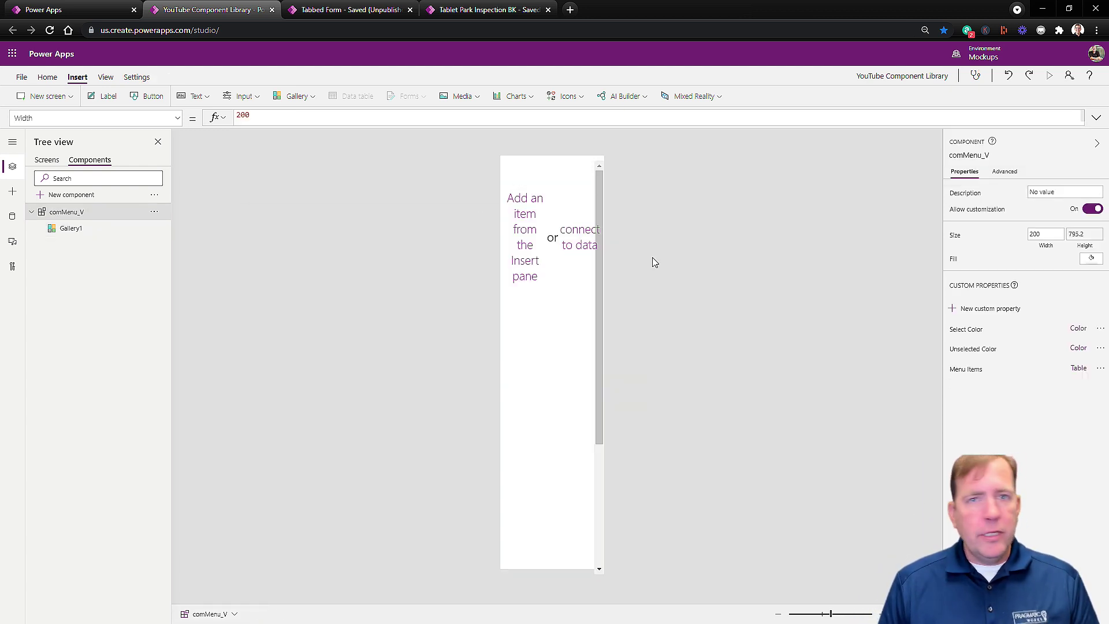
Insert a text label into the gallery's item template.
click(527, 241)
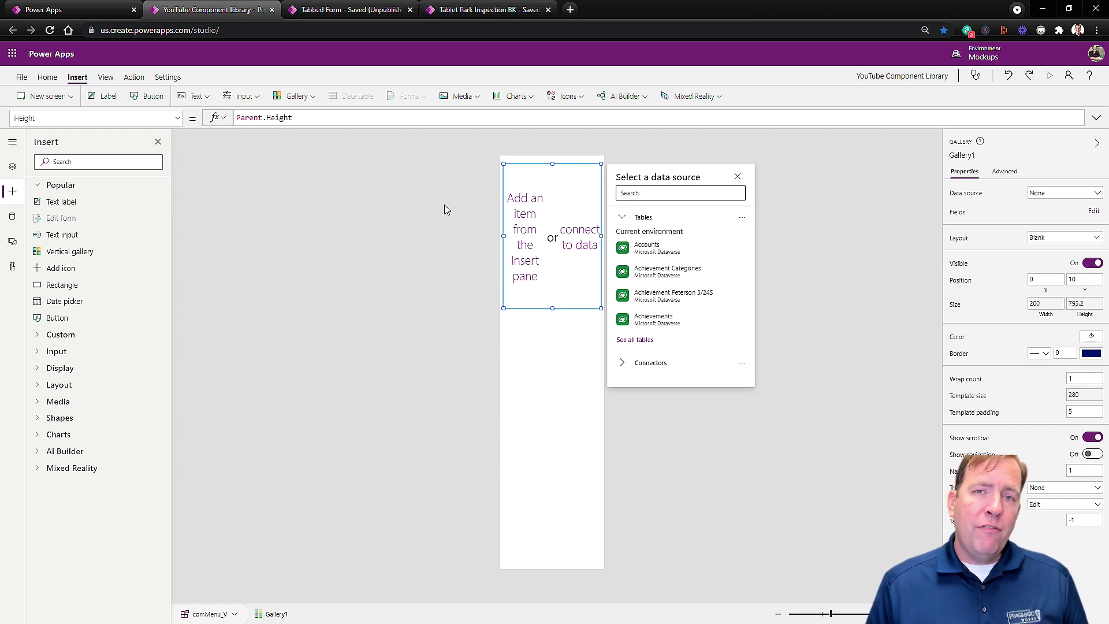
key(Escape)
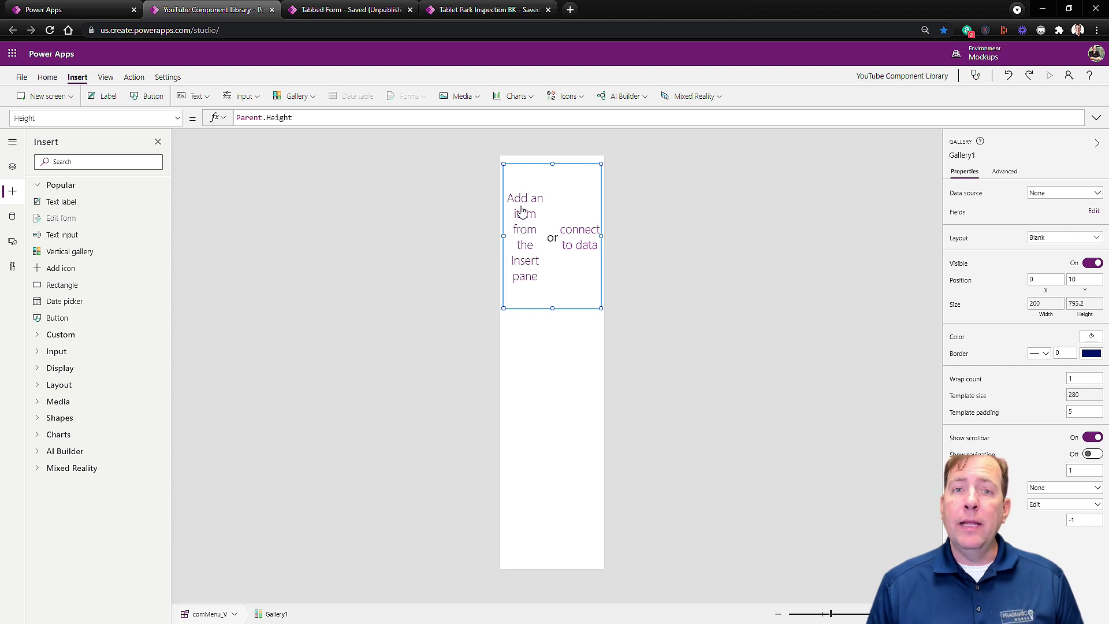
click(108, 97)
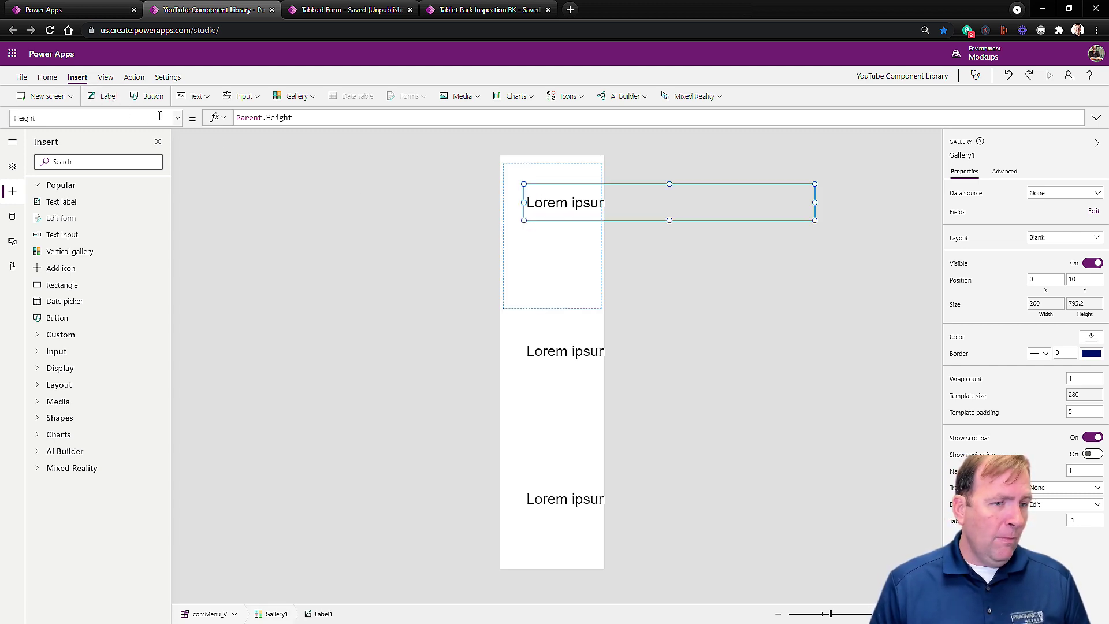
Move the gallery's text label to about X 0, Y 85 and resize it to about 190 by 79 to fit the item template.
click(714, 223)
click(564, 195)
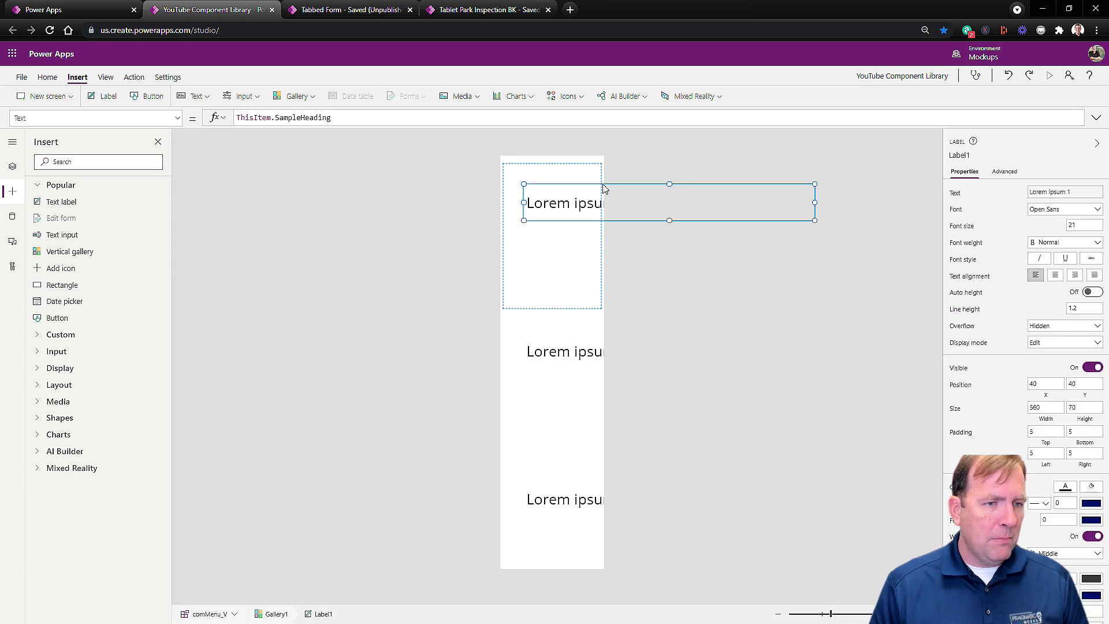
drag(601, 186, 614, 218)
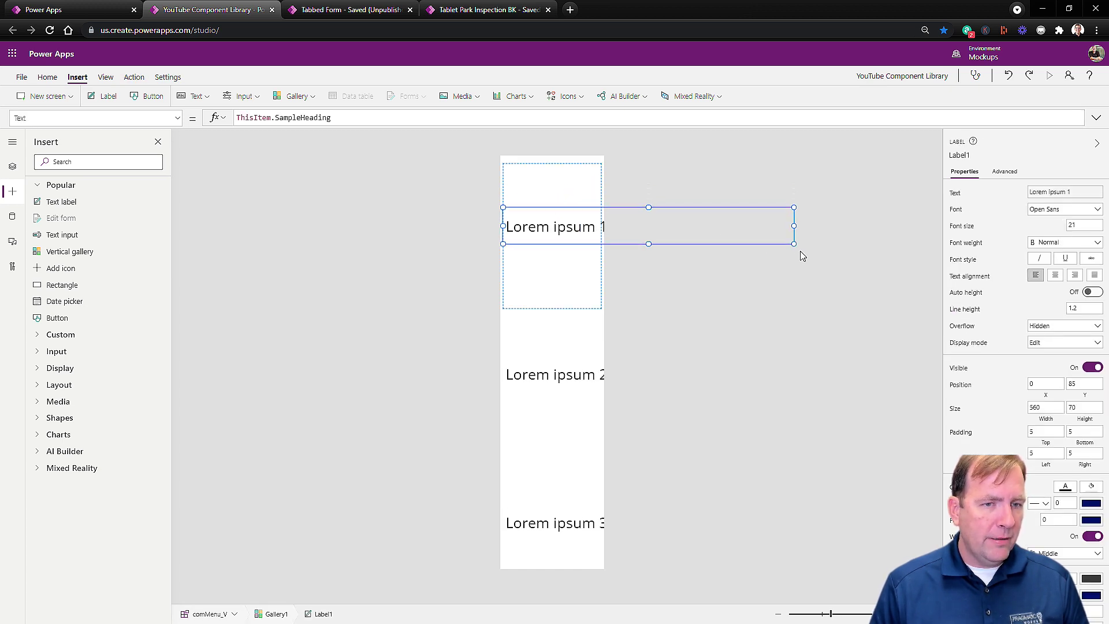
drag(795, 245, 612, 253)
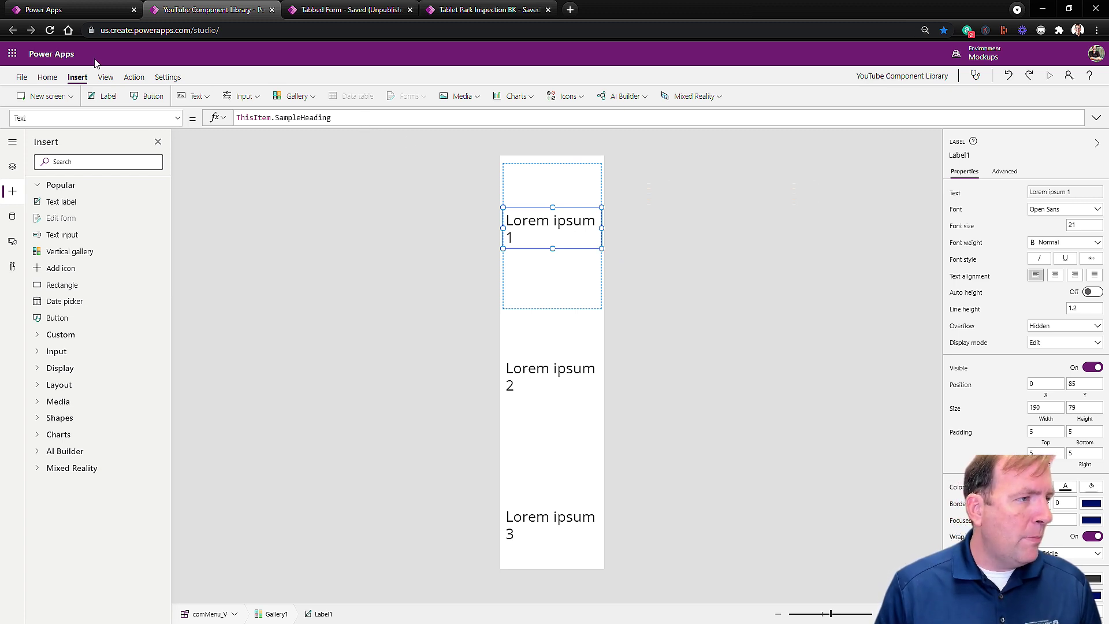
Center the label's text and set its font size to 18.
click(45, 77)
click(395, 95)
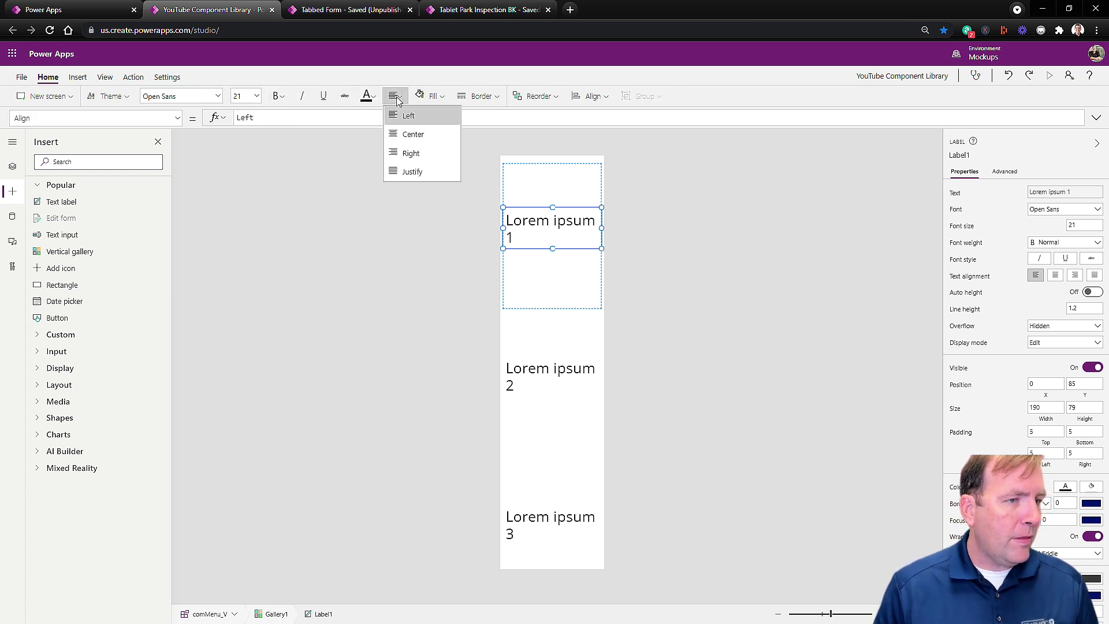
click(412, 134)
click(255, 96)
click(240, 203)
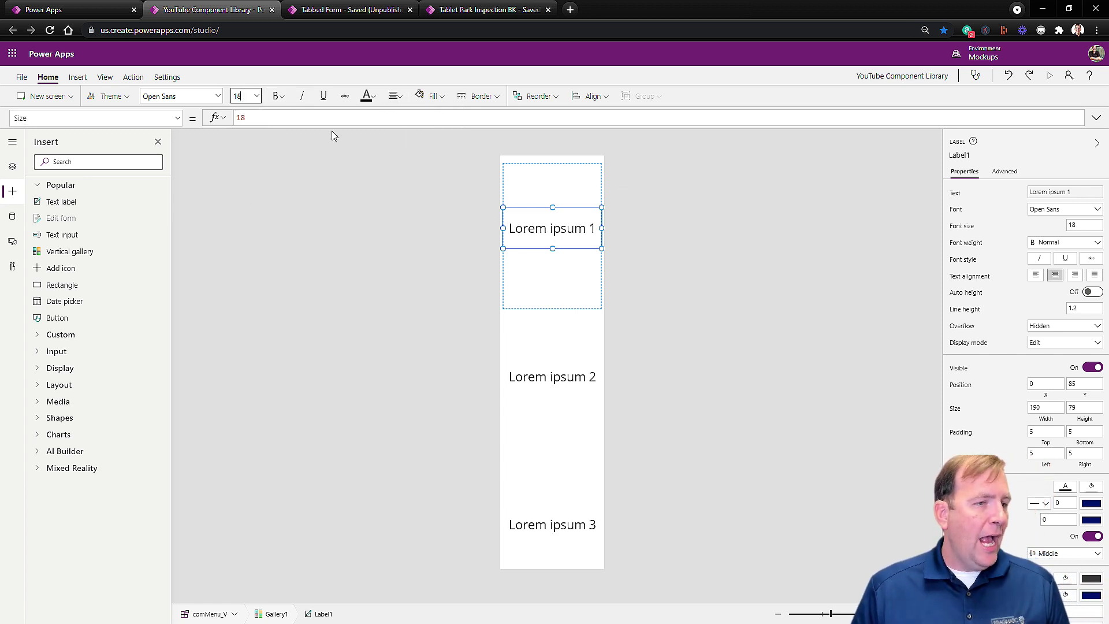
Insert a Cancel (badge) icon above the label in the item template, about 85 by 59 at X 46, Y 0.
click(83, 80)
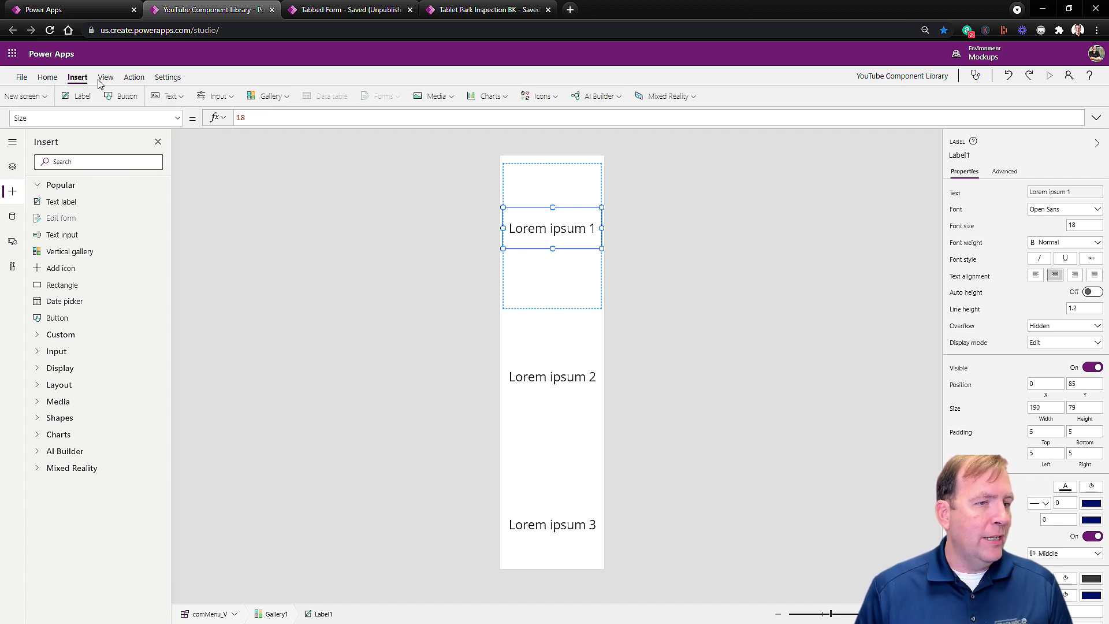
click(564, 99)
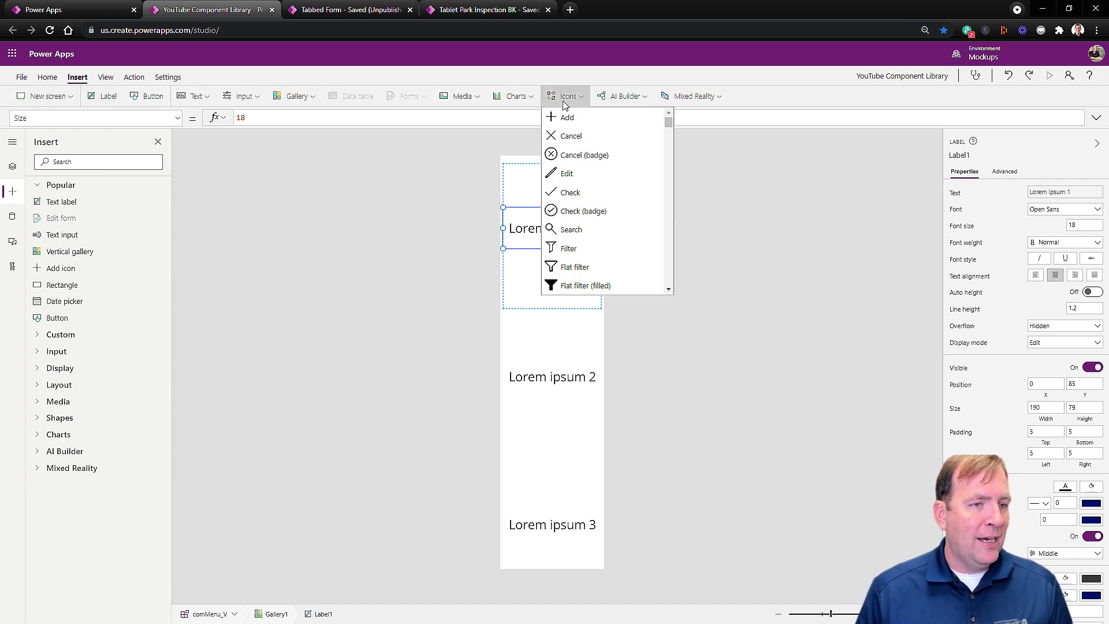
click(573, 155)
drag(539, 199, 563, 213)
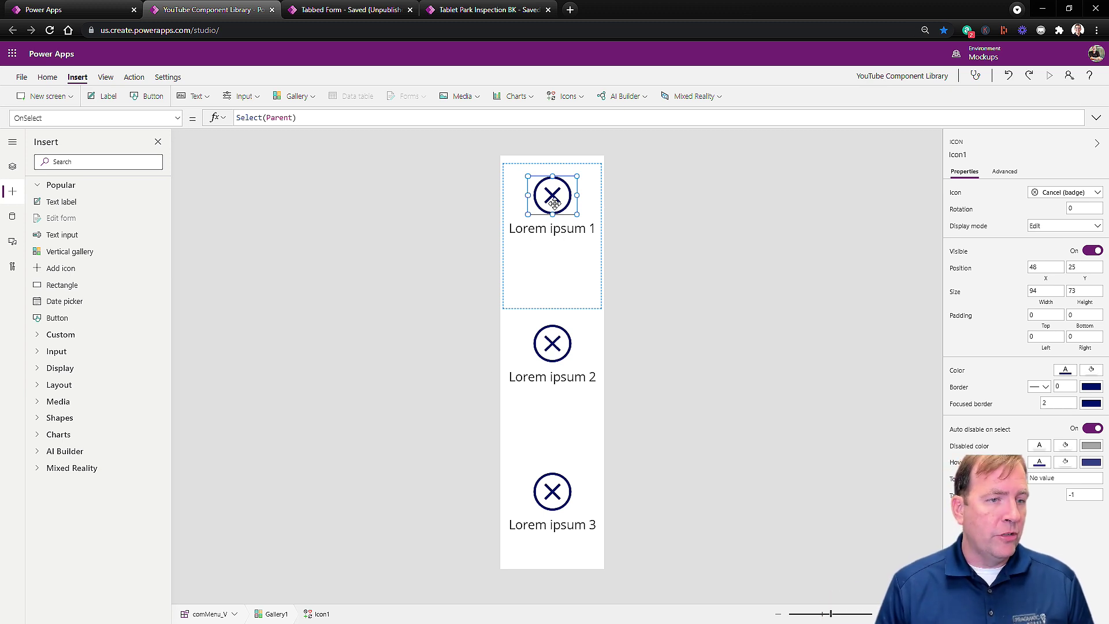
drag(552, 196, 552, 181)
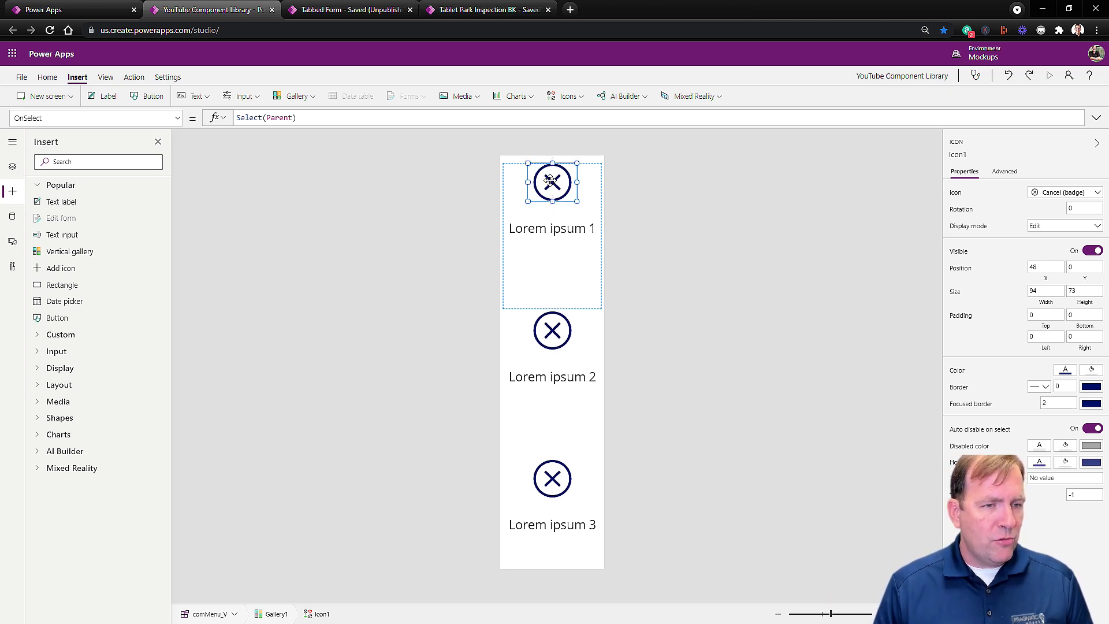
drag(543, 229, 572, 196)
click(551, 182)
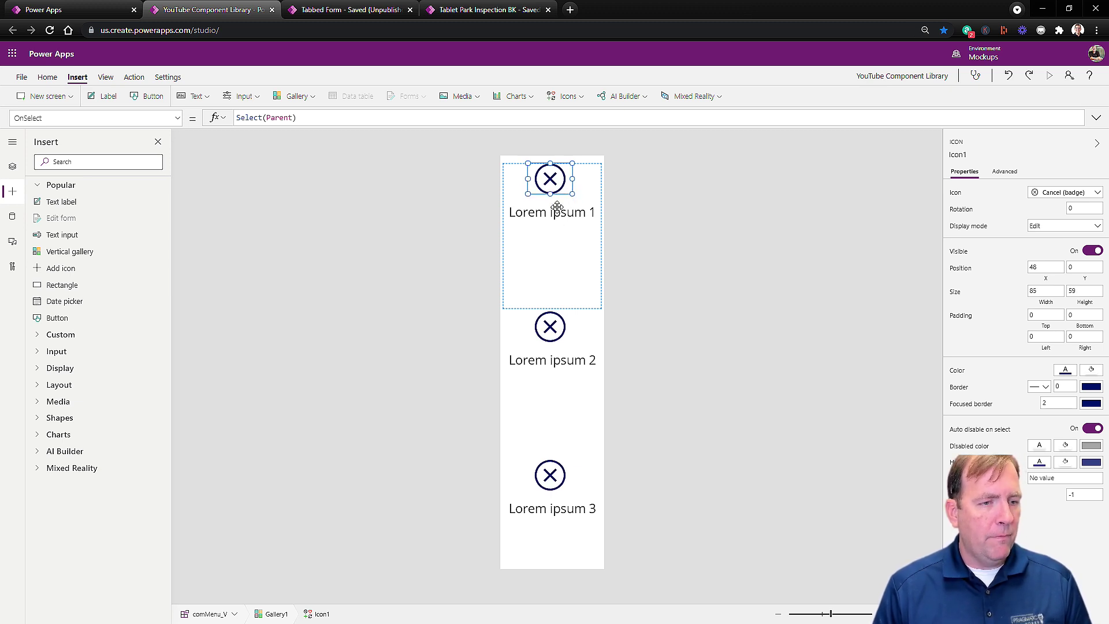
Fit the label directly under the icon at about Y 59, height 40, and shrink the gallery's template size to about 111.
click(555, 202)
click(555, 201)
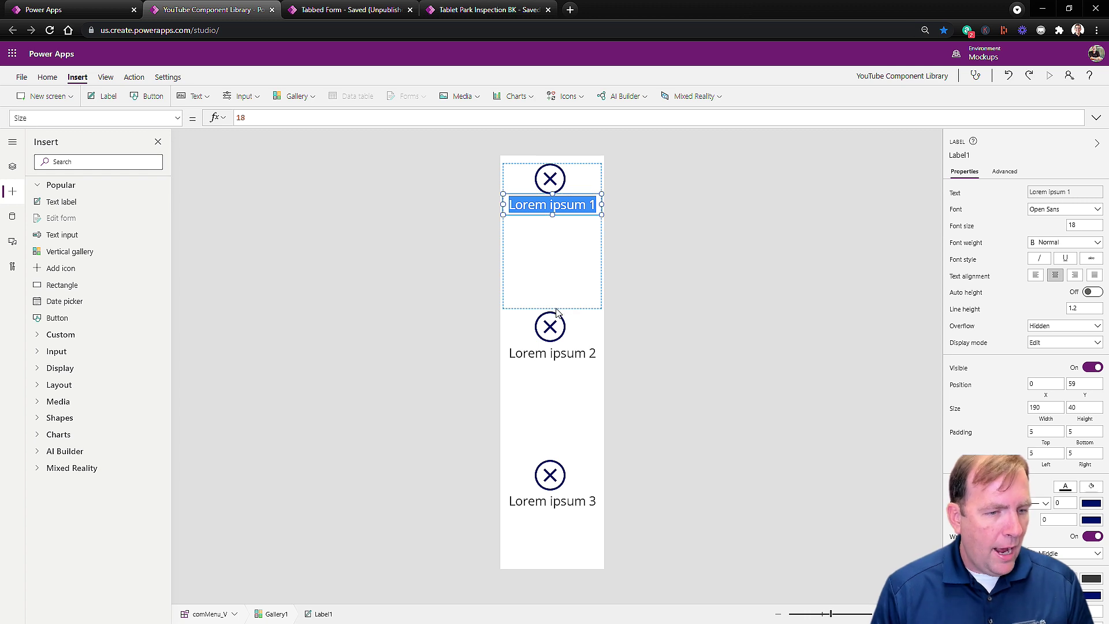
click(586, 295)
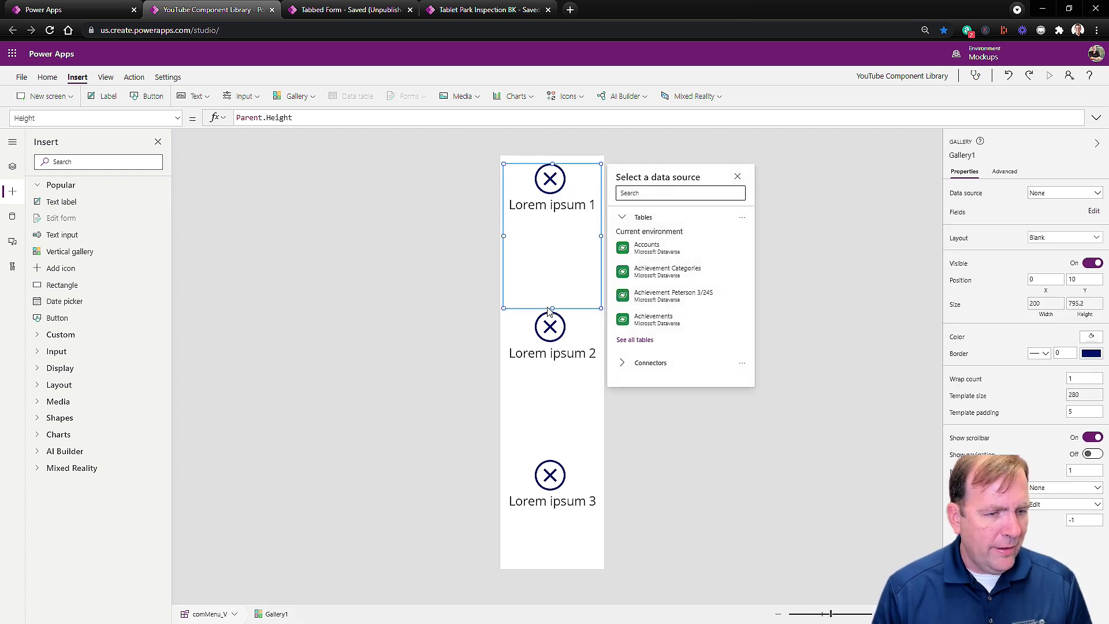
drag(550, 306, 567, 224)
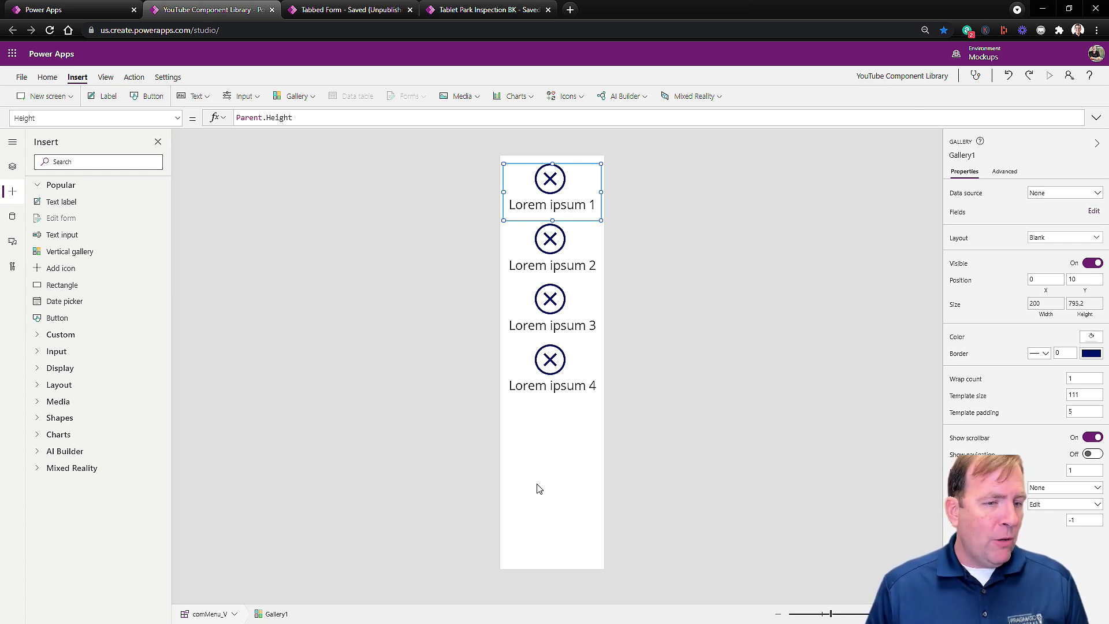
In comMenu_V's MenuItems table formula, rename the SampleStringField column as MenuItem.
click(12, 166)
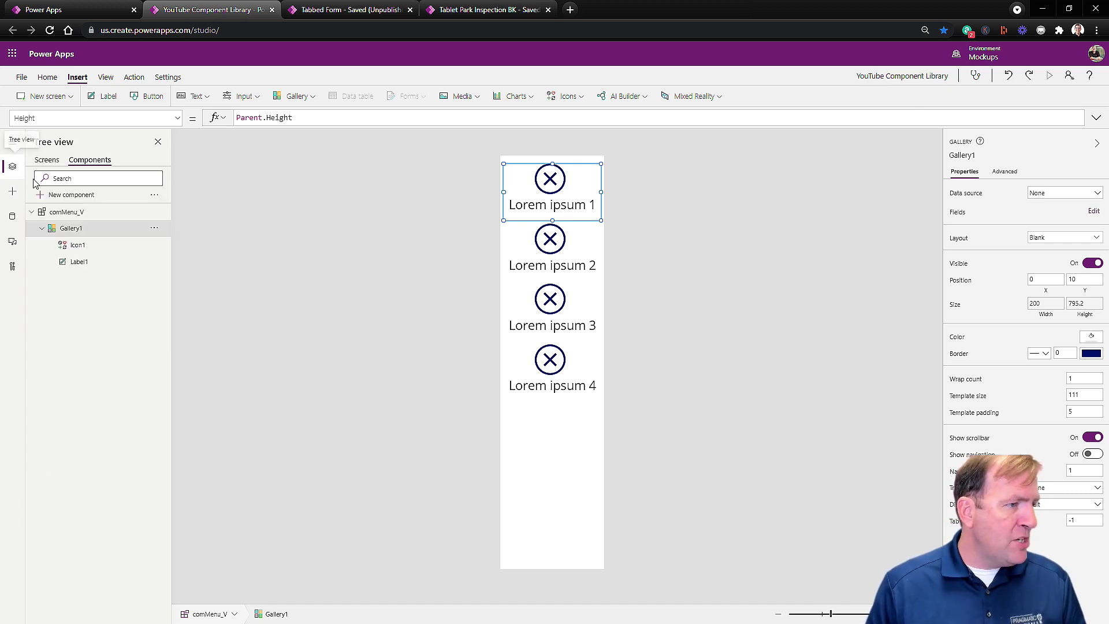
click(98, 214)
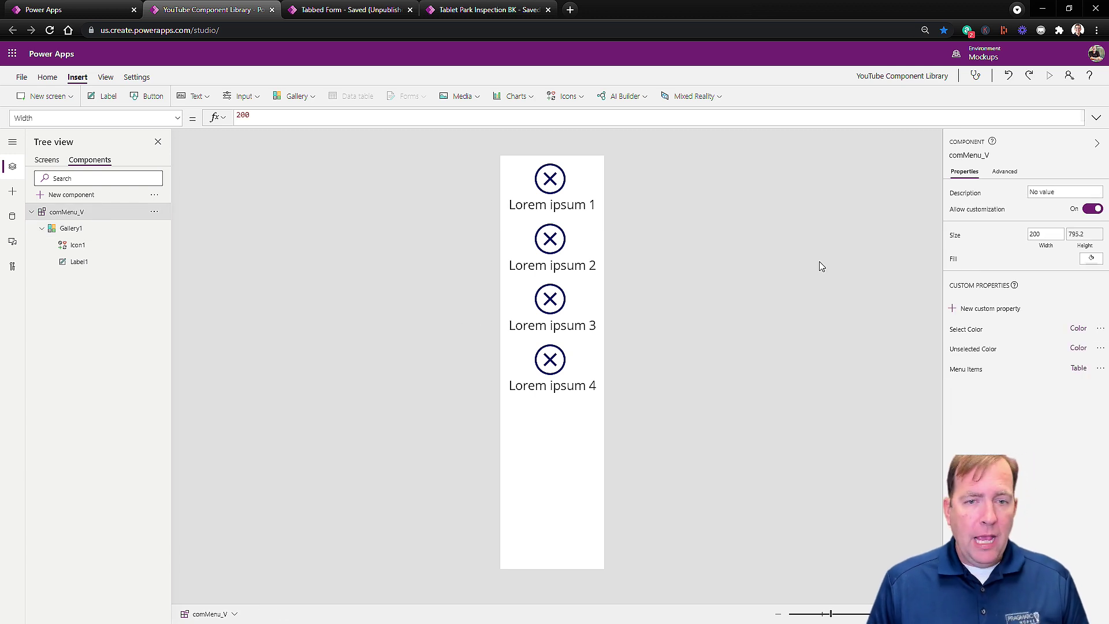
click(1004, 171)
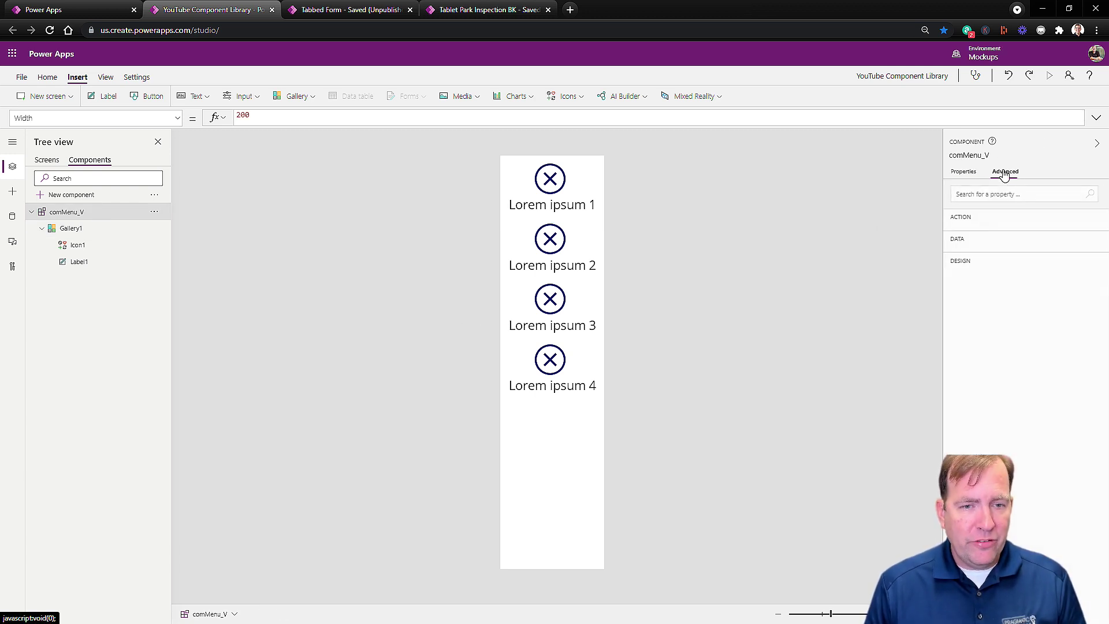
click(993, 393)
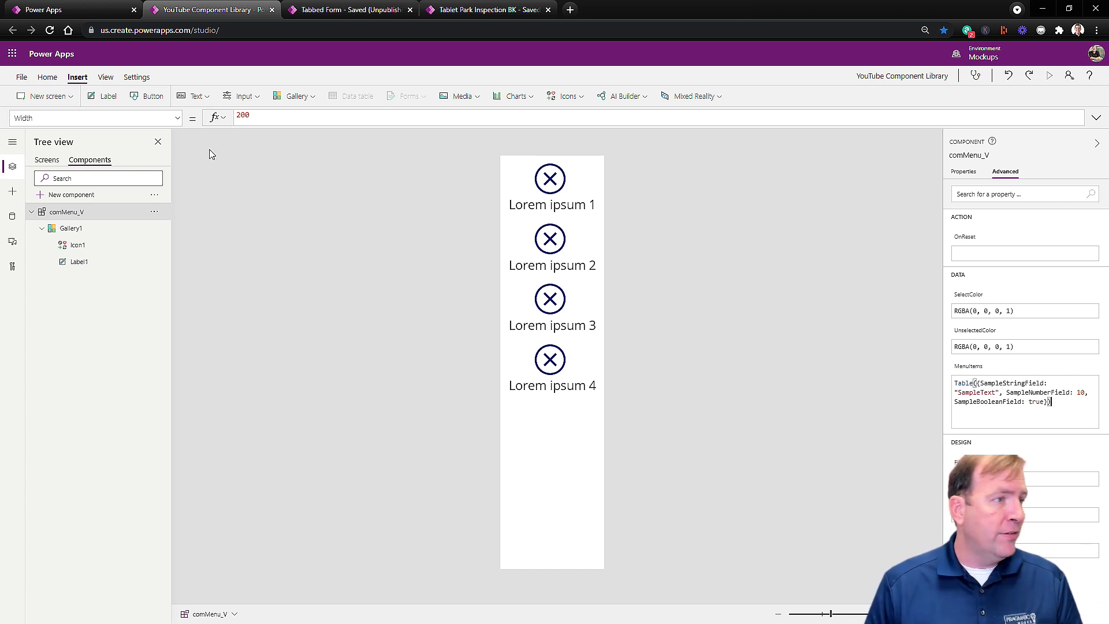
click(177, 118)
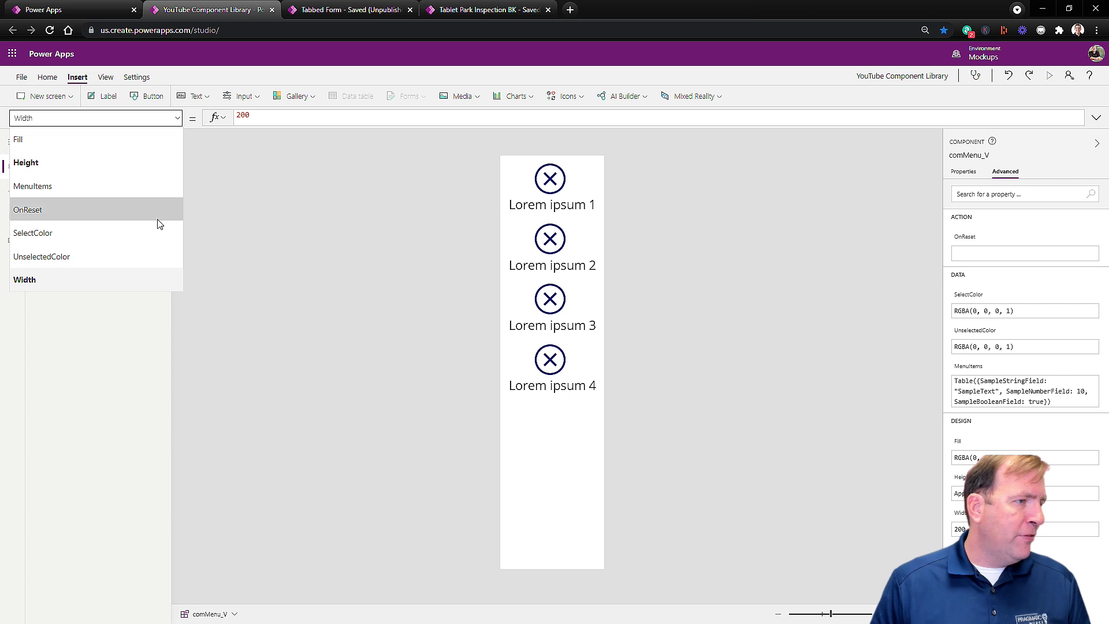
click(121, 186)
click(365, 124)
drag(368, 161, 372, 210)
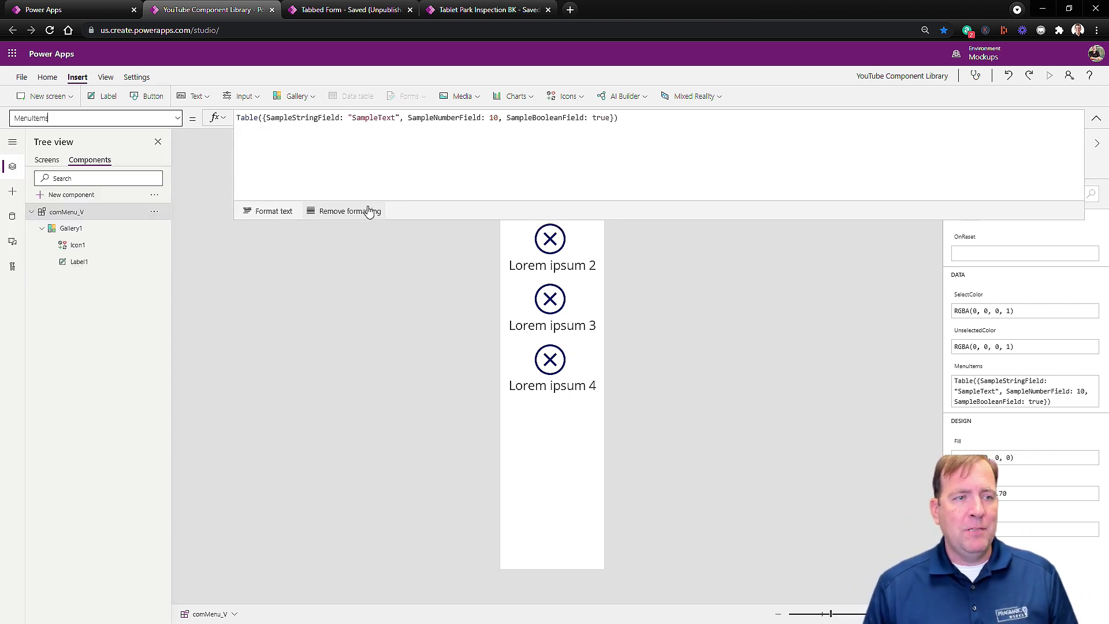
double_click(293, 119)
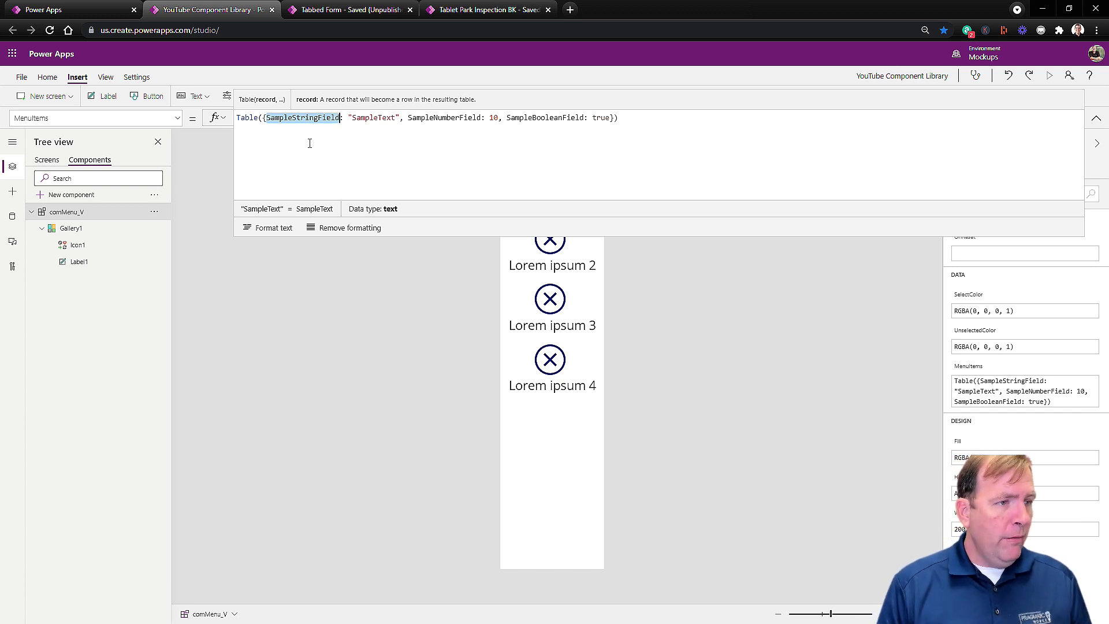
text(Menu Item)
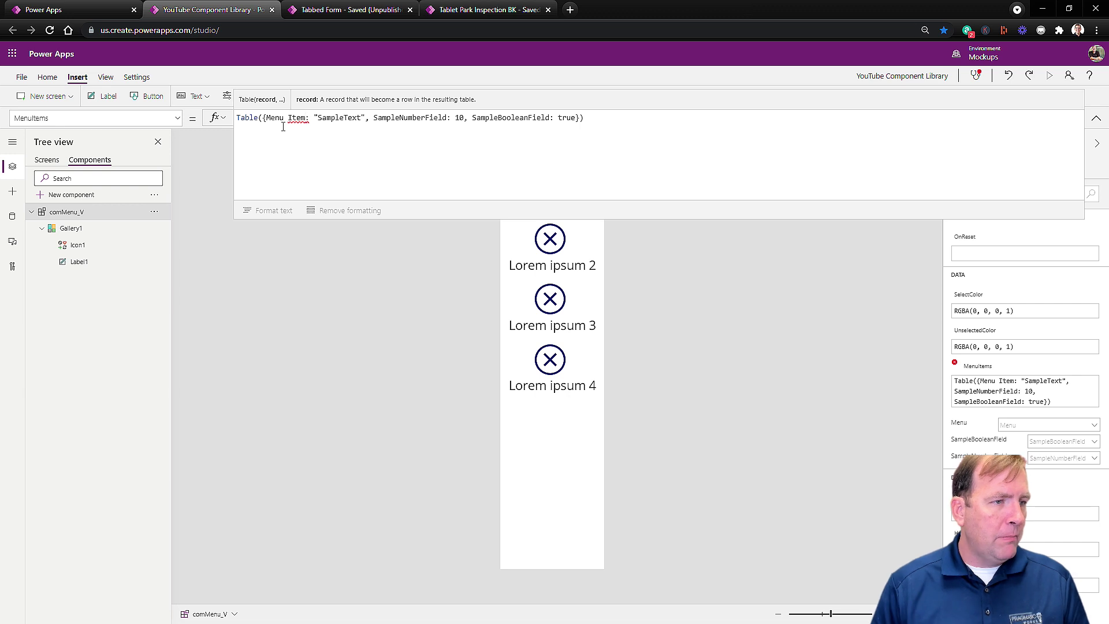
key(BackSpace)
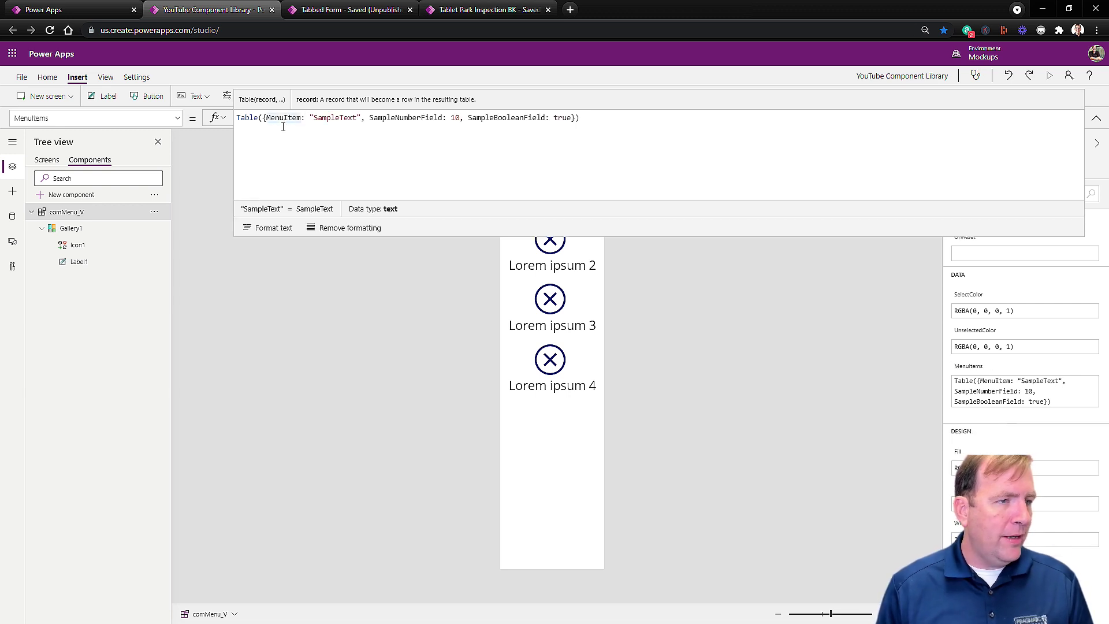
Set the MenuItem column's value to "Sample Menu Item 1".
double_click(356, 118)
text(Sampel )
text(M)
key(BackSpace)
key(BackSpace)
key(BackSpace)
key(BackSpace)
text(le Menu Item 1)
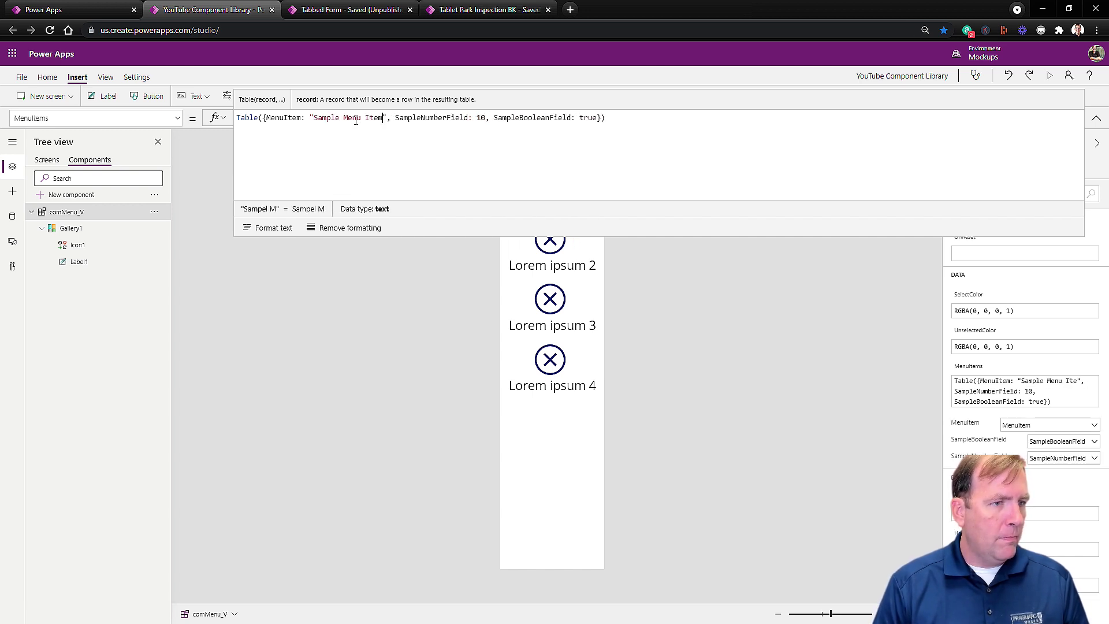
Rename the SampleNumberField column as IconName in the MenuItems table formula.
key(Right)
key(Right)
key(Right)
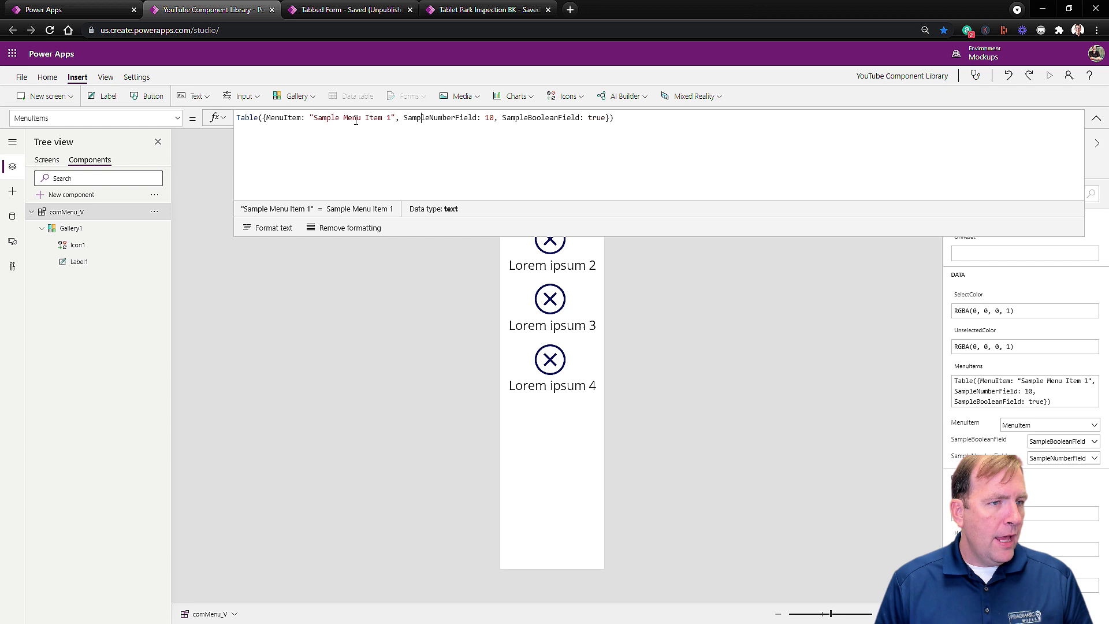
key(Left)
key(shift+Right)
key(shift+Right)
key(shift+Right)
key(shift+Right)
key(shift+Right)
key(shift+Right)
key(shift+Right)
key(shift+Right)
key(shift+Right)
key(shift+Right)
key(shift+Right)
key(shift+Right)
key(shift+Right)
key(shift+Right)
key(shift+Right)
key(shift+Right)
key(shift+Right)
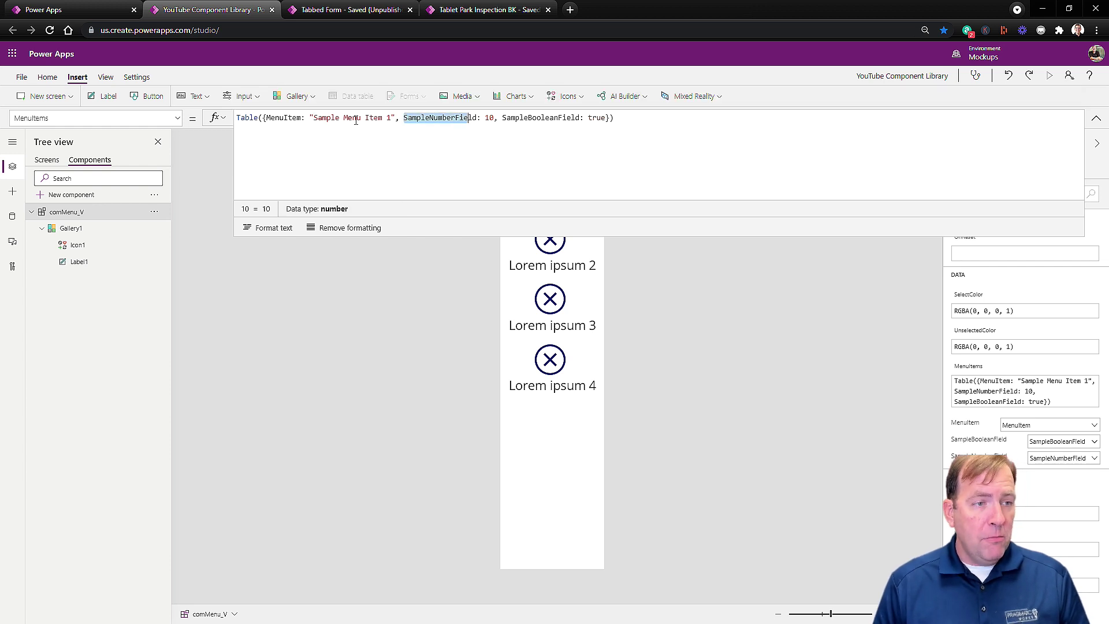
text(Icon )
text(ame)
Set the IconName column's value to Icon.EmojiSmile.
key(shift+Right)
key(shift+Right)
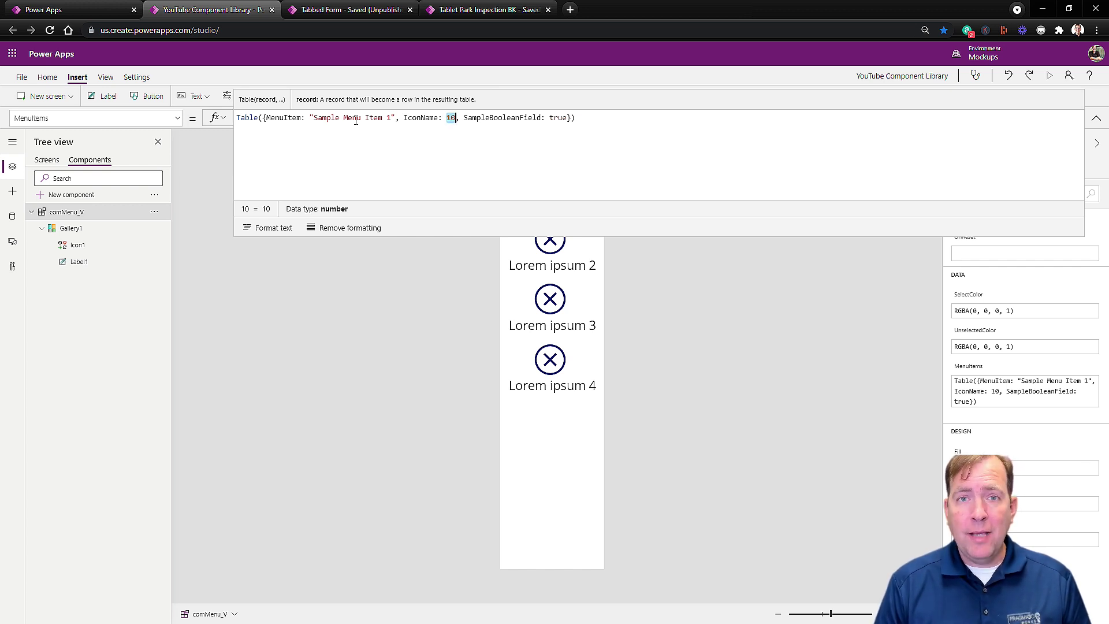
text(Icon.Emoji)
text(S)
text(mi)
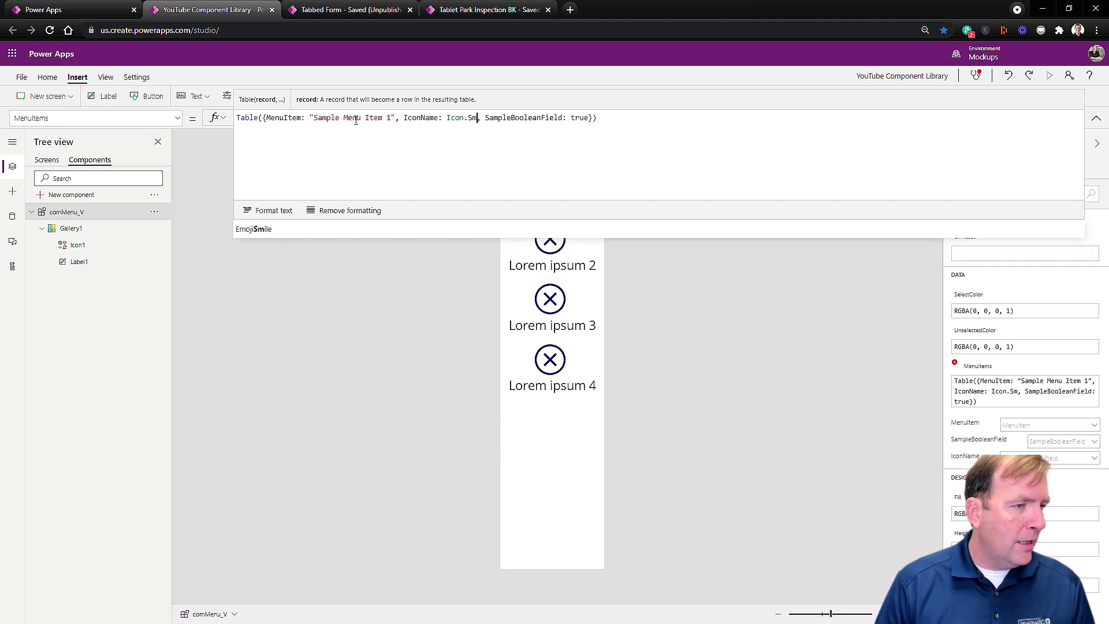
key(Tab)
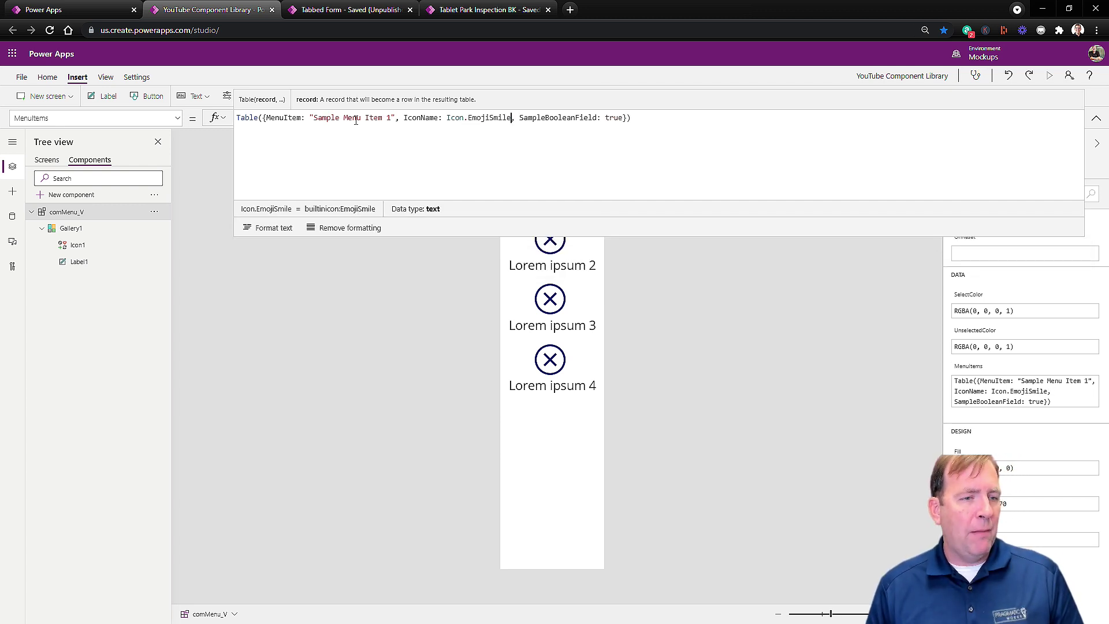
Rename the SampleBooleanField column as ScreenName in the MenuItems table formula.
key(shift+Right)
key(shift+Right)
key(shift+Right)
key(shift+Right)
key(shift+Right)
key(shift+Right)
key(shift+Right)
key(shift+Right)
key(shift+Right)
key(shift+Right)
key(shift+Right)
key(shift+Right)
key(shift+Right)
key(shift+Right)
key(shift+Right)
key(shift+Right)
key(shift+Right)
key(shift+Right)
text(ScreenName)
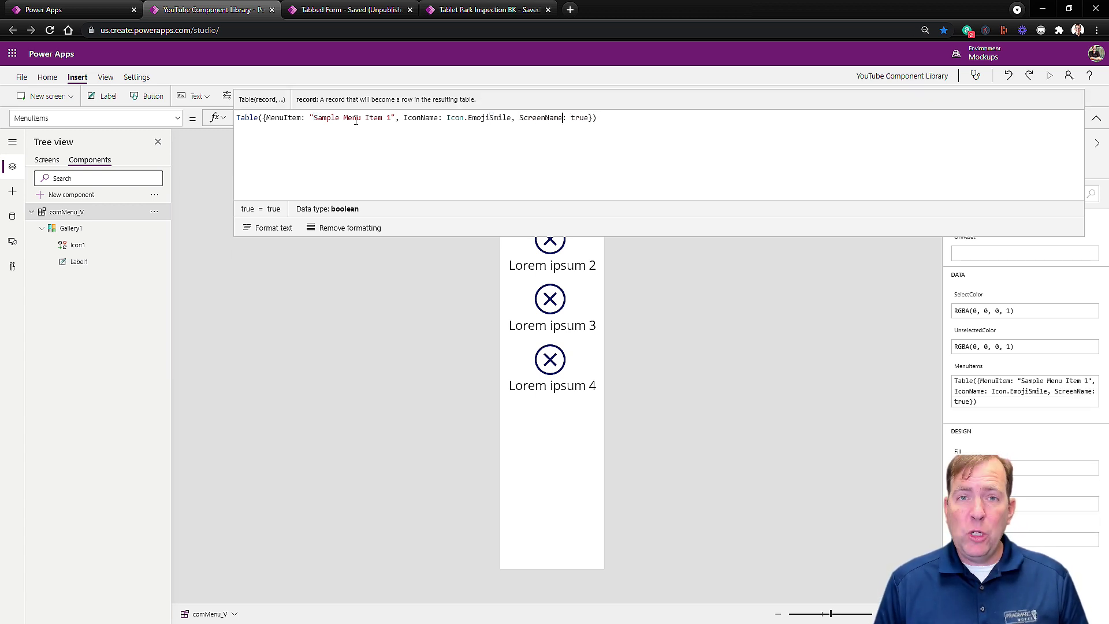
Set the ScreenName column's value to App.ActiveScreen.
key(Right)
key(shift+Right)
key(shift+Right)
key(shift+Right)
key(shift+Right)
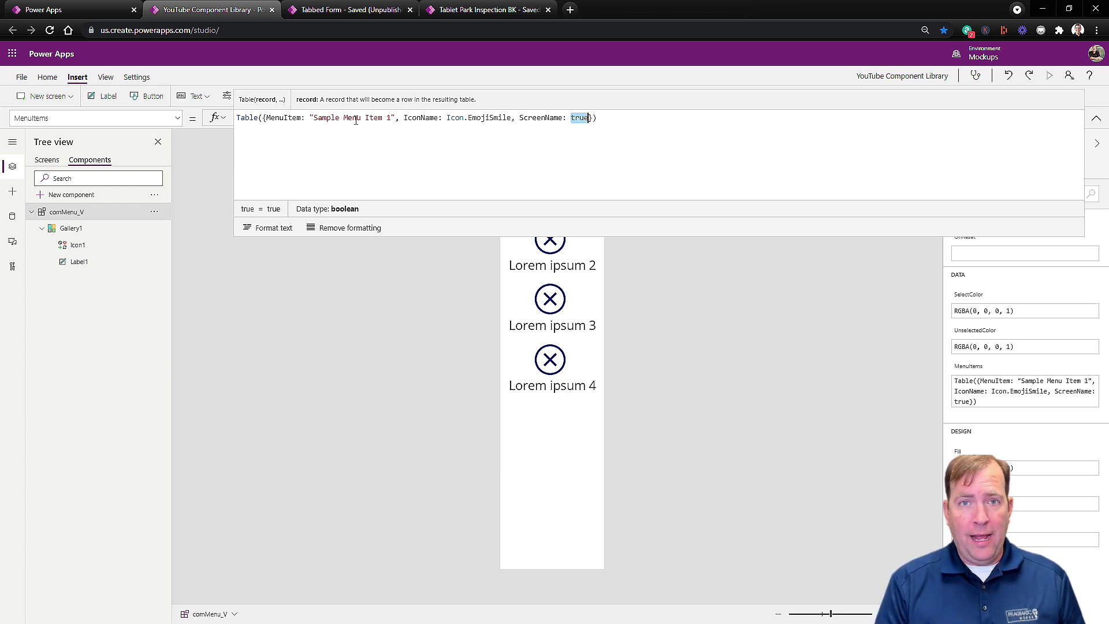
text(App.)
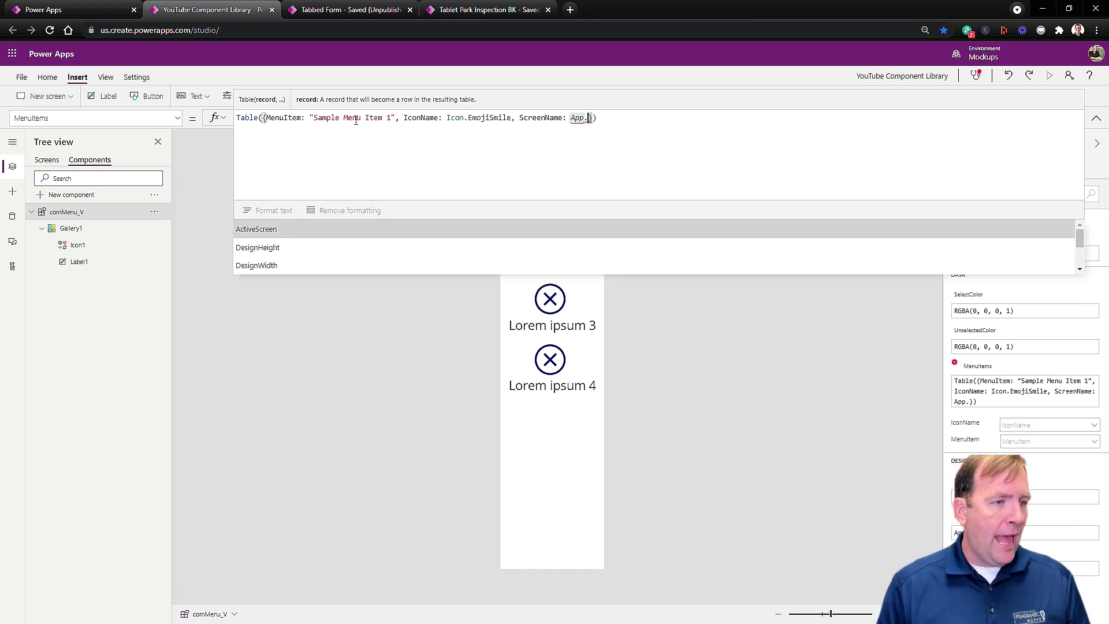
key(Tab)
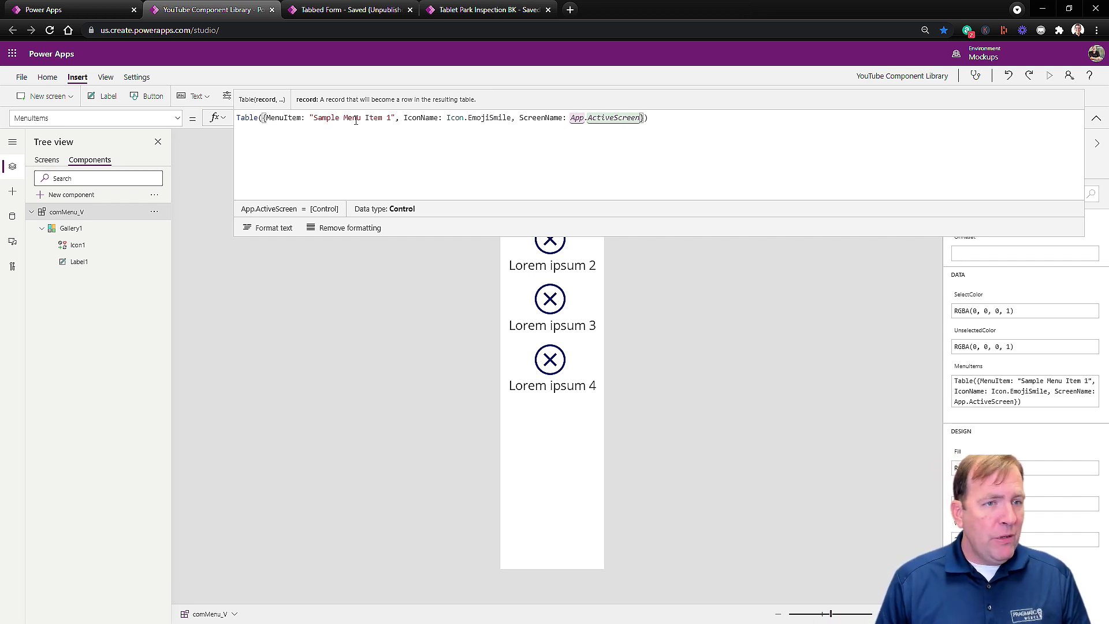
Duplicate the Sample Menu Item 1 record as a second record in comMenu_V's MenuItems table formula.
key(shift+Left)
key(shift+Left)
key(shift+Left)
key(shift+Left)
key(shift+Left)
key(shift+Left)
key(shift+Left)
key(shift+Left)
key(shift+Left)
key(shift+Left)
key(shift+Left)
key(shift+Left)
key(shift+Left)
key(shift+Left)
key(shift+Left)
key(shift+Left)
key(shift+Left)
key(shift+Left)
key(shift+Left)
key(shift+Left)
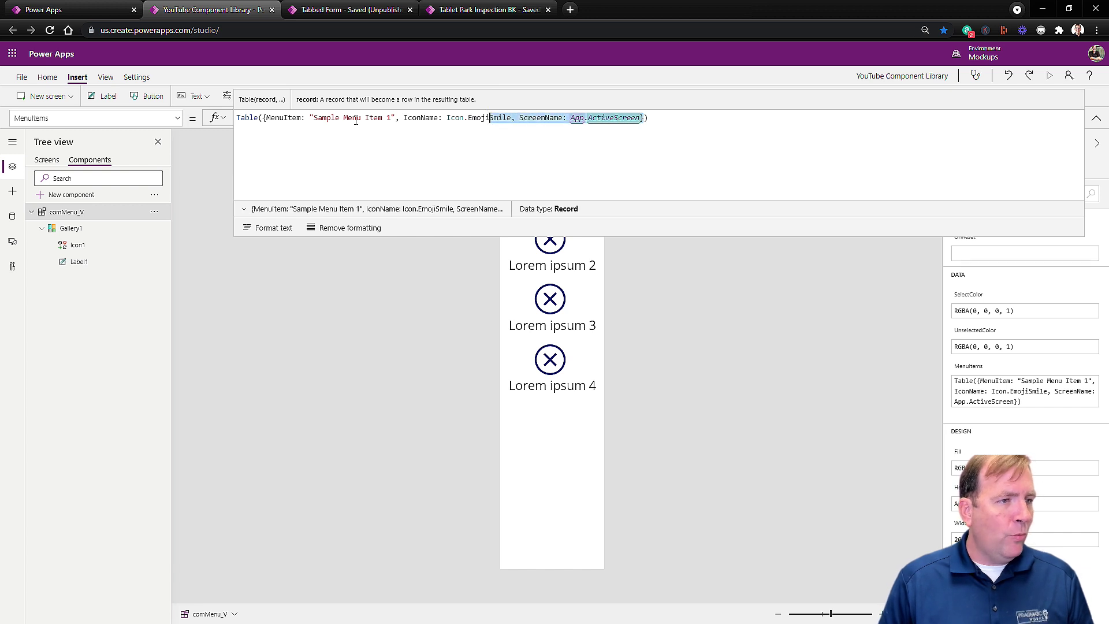
key(shift+Left)
key(shift+Left)
key(shift+Left)
key(shift+Left)
key(shift+Left)
key(shift+Left)
key(shift+Left)
key(shift+Left)
key(shift+Left)
key(shift+Left)
key(shift+Left)
key(shift+Left)
key(shift+Left)
key(shift+Left)
key(shift+Left)
key(shift+Left)
key(shift+Left)
key(shift+Left)
key(shift+Left)
key(shift+Left)
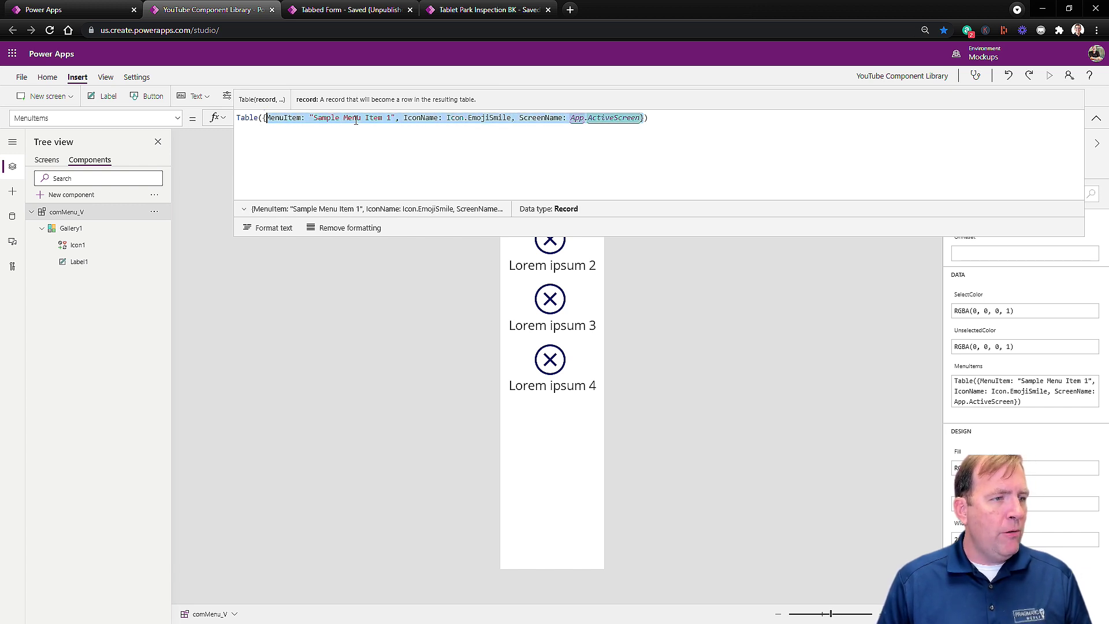
key(Right)
text(,)
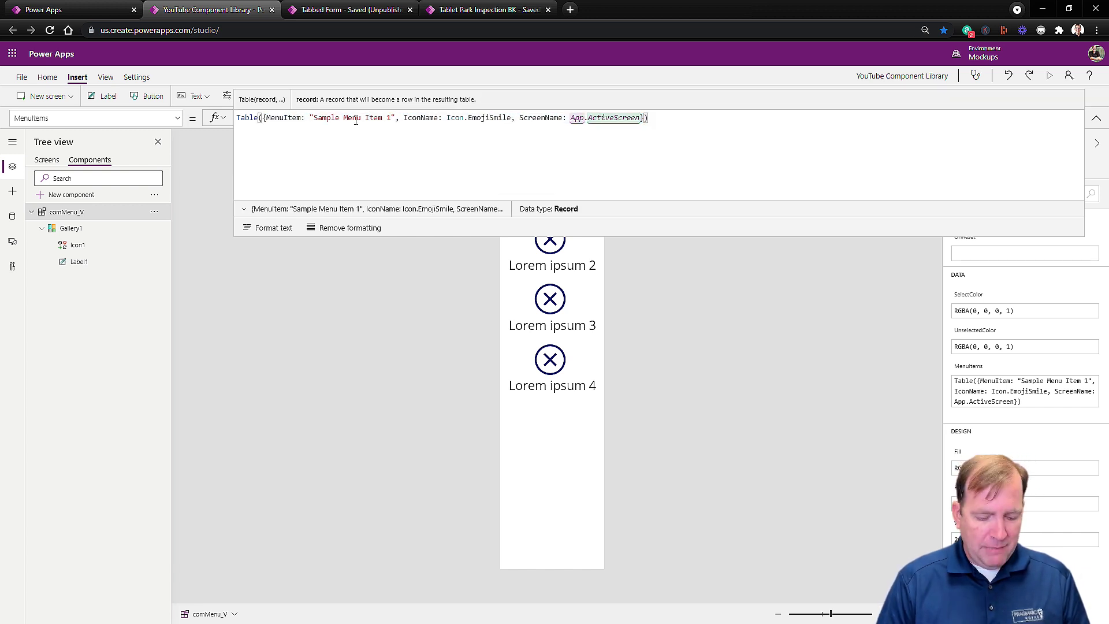
text({MenuItem: "Sample Menu Item 1", IconName: Icon.EmojiSmile, ScreenName: App.ActiveScreen})
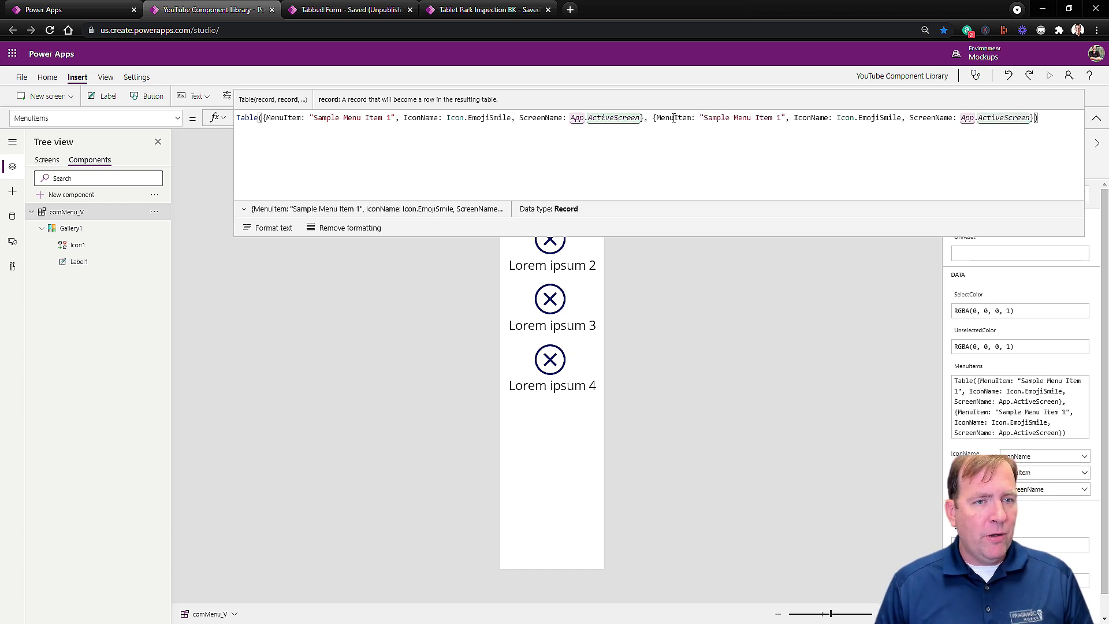
Set the second record's MenuItem value to "Sample Menu Item 2".
click(778, 118)
text(2)
key(Delete)
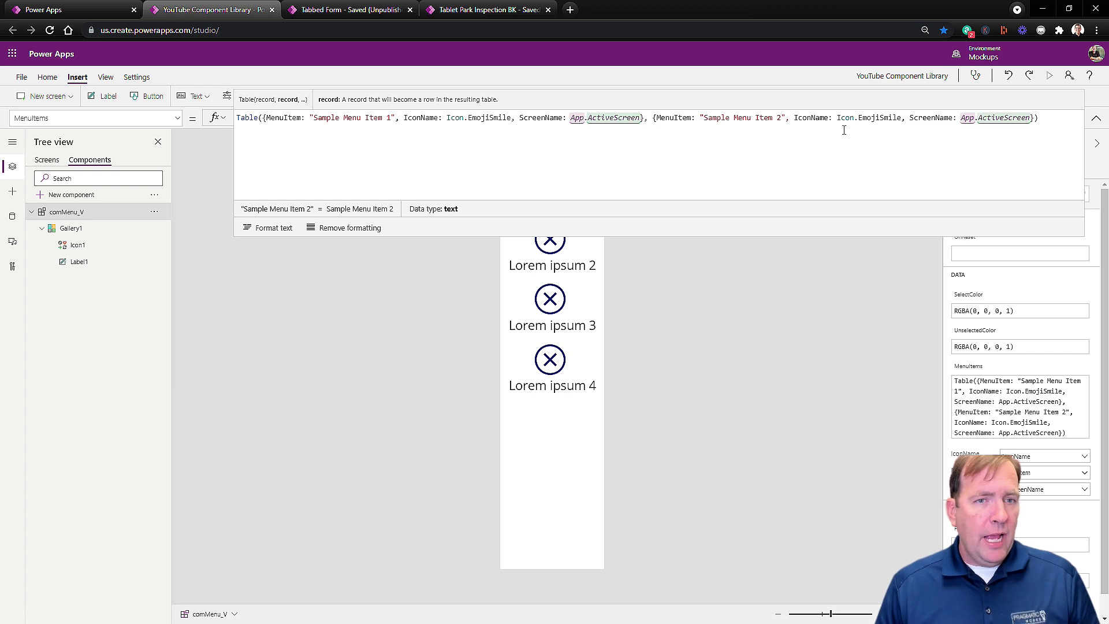
Set the second record's IconName value to Icon.Add and collapse the expanded formula editor.
click(886, 117)
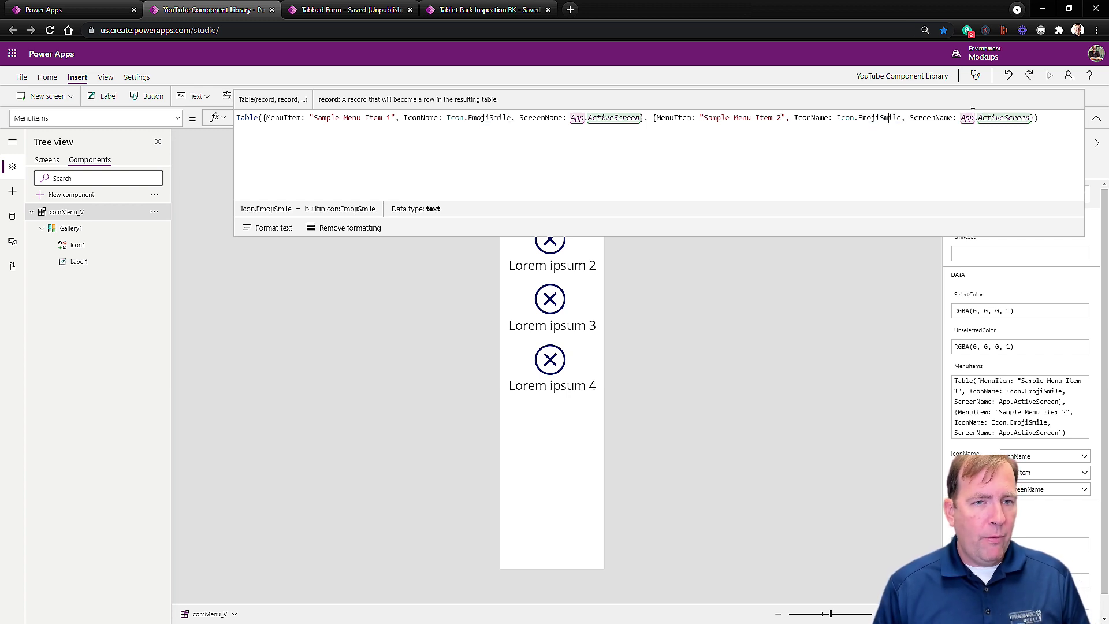
key(ctrl+BackSpace)
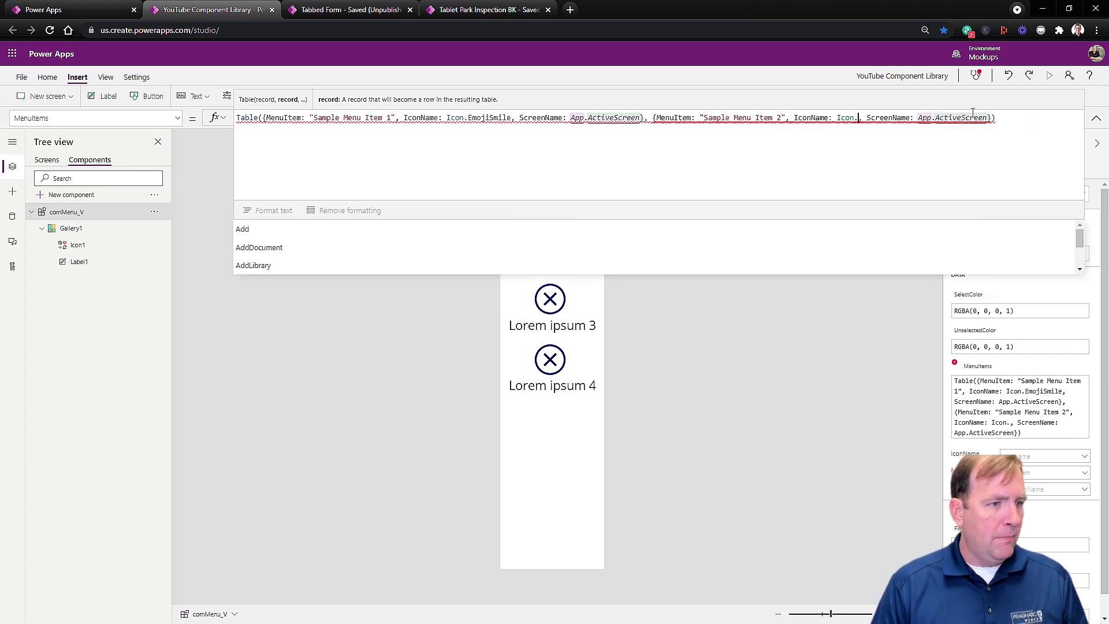
key(Tab)
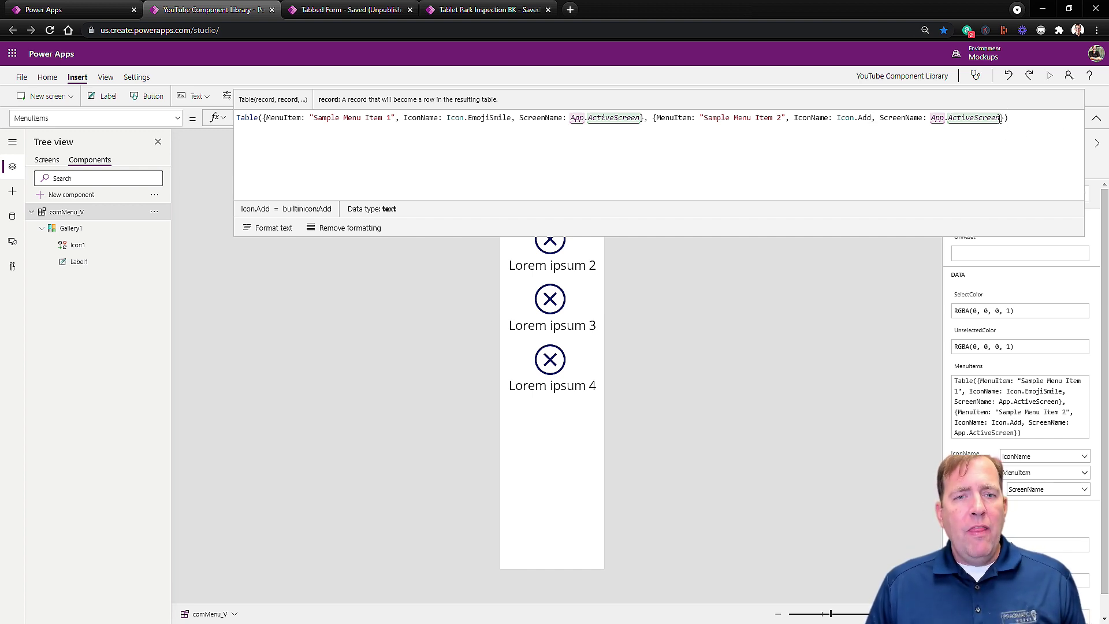
drag(1000, 118, 900, 117)
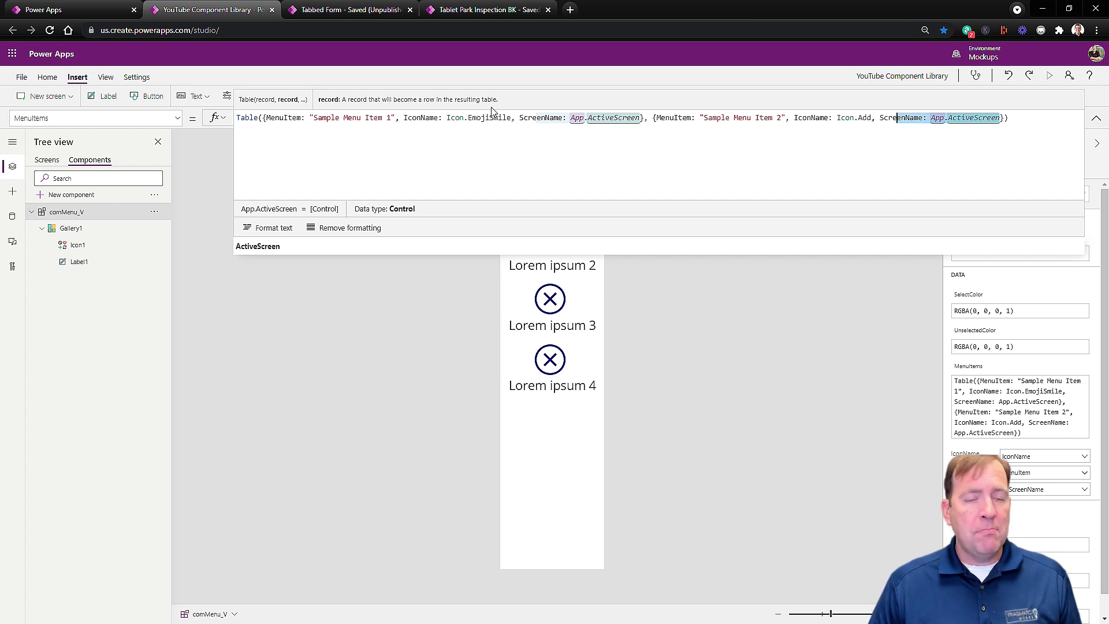
right_click(1102, 118)
click(1099, 118)
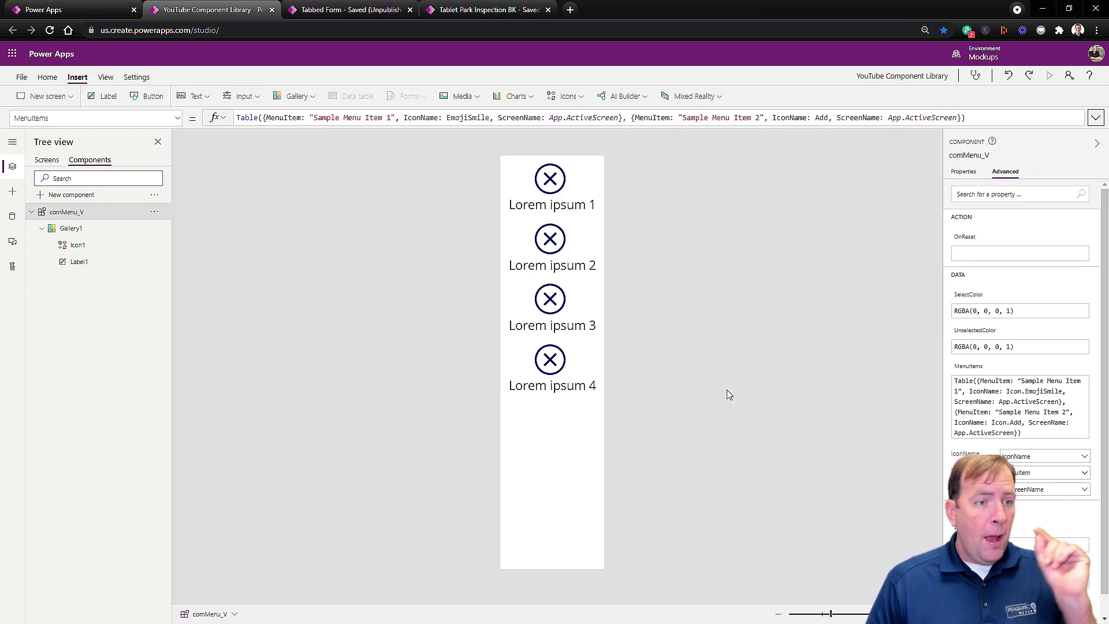
Set the gallery's Items property to comMenu_V.MenuItems.
click(545, 412)
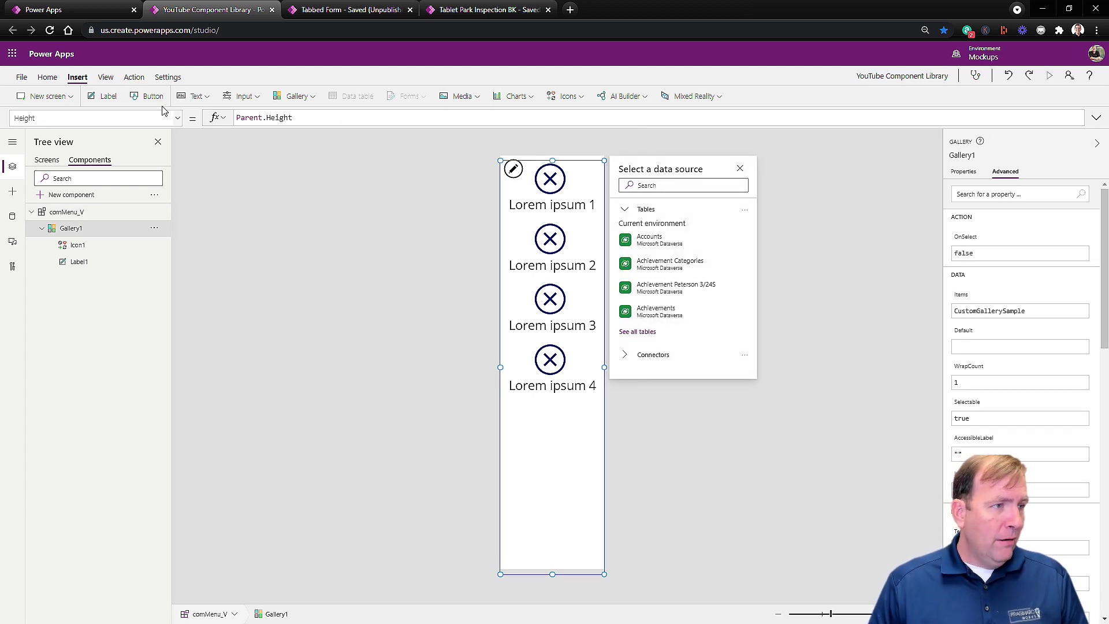
click(177, 120)
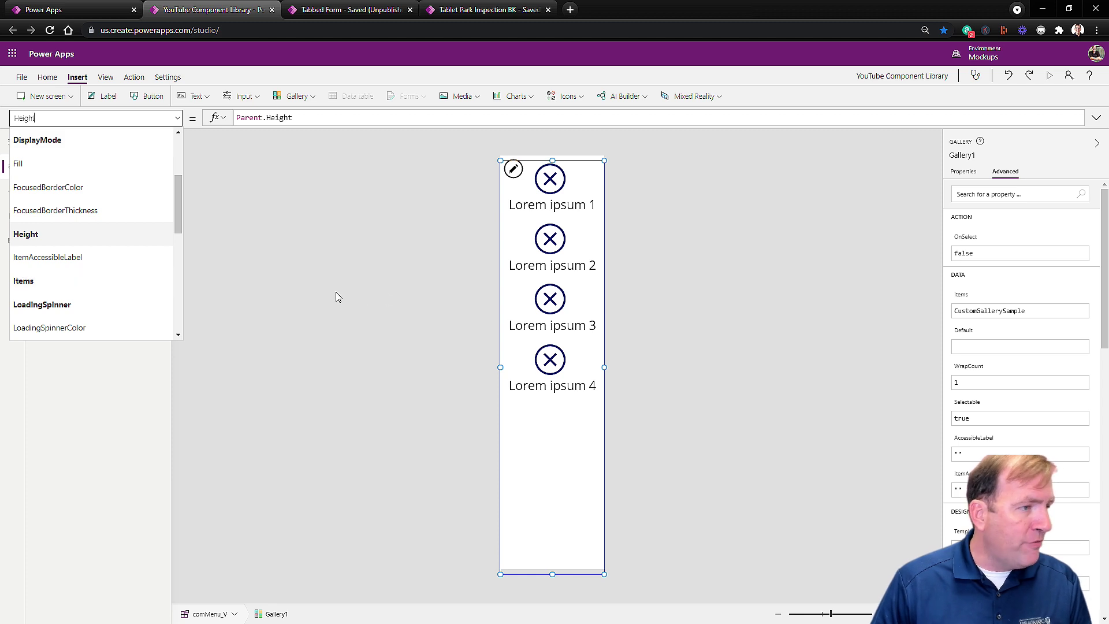
click(81, 280)
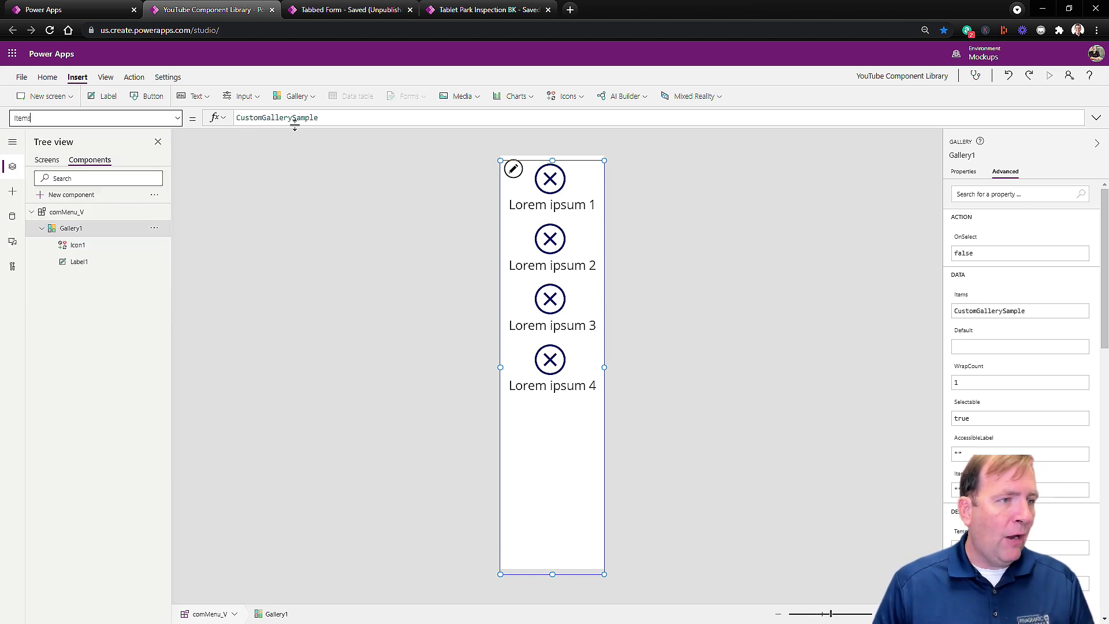
drag(318, 117, 210, 118)
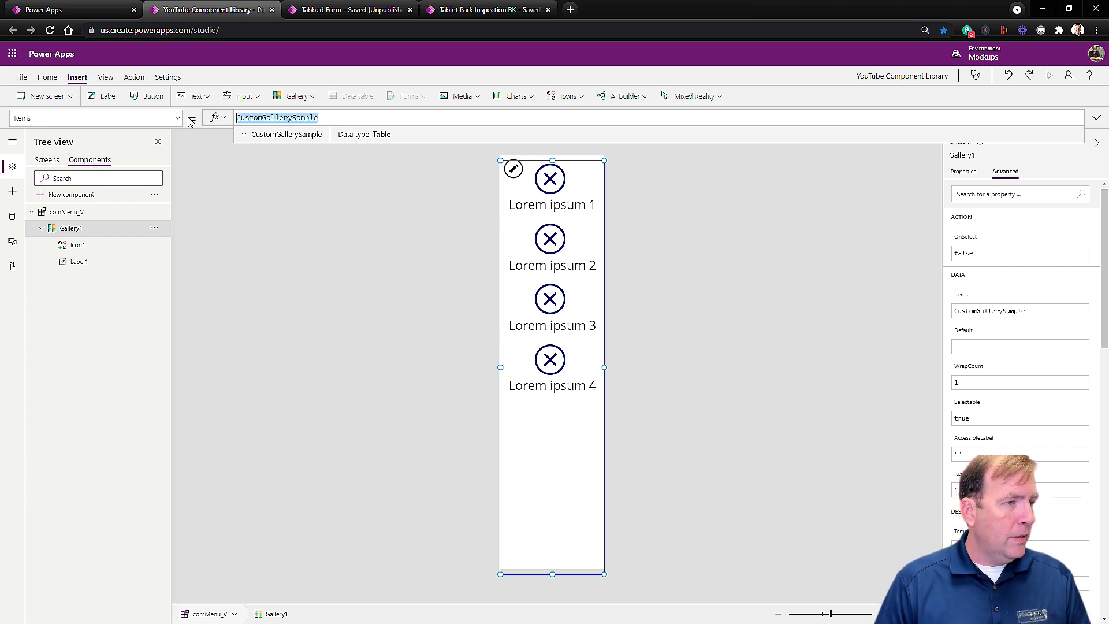
text(com)
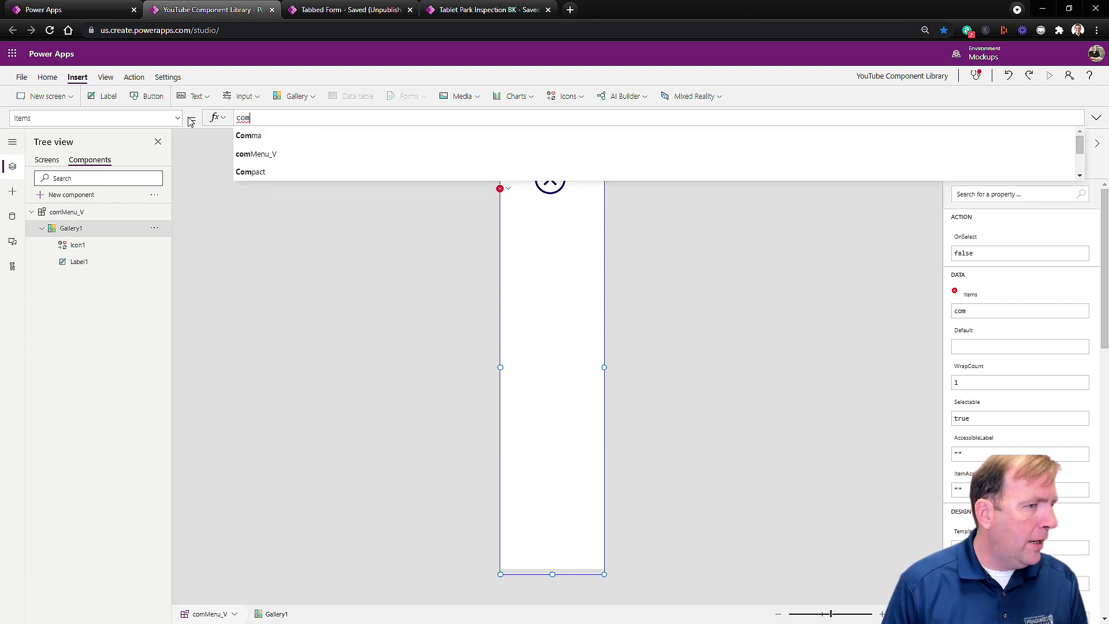
key(Down)
key(Tab)
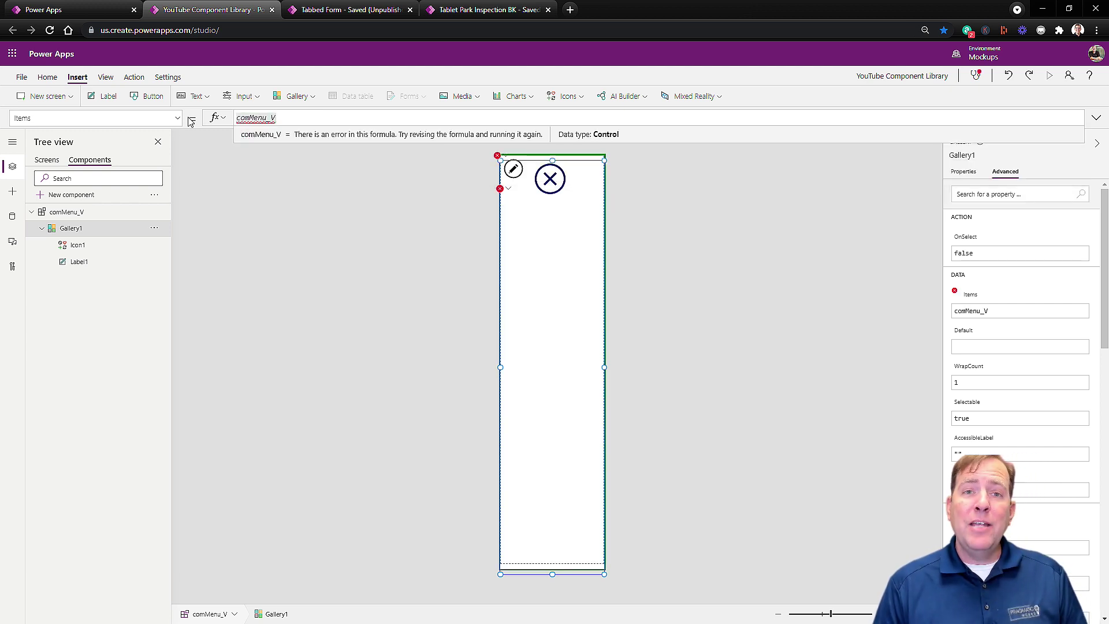
text(.)
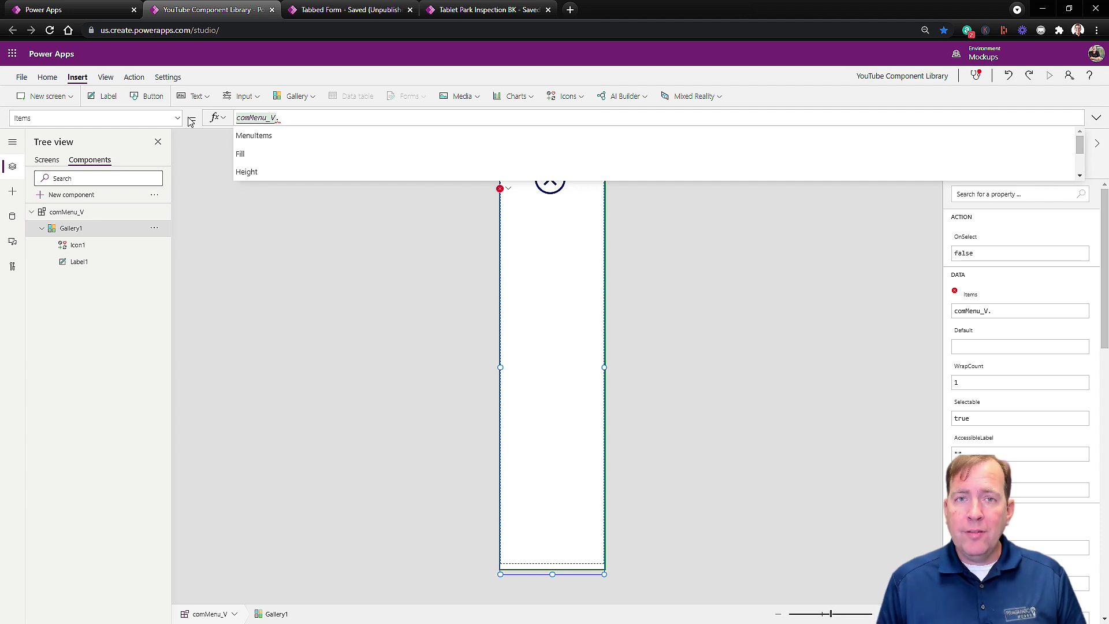
key(Down)
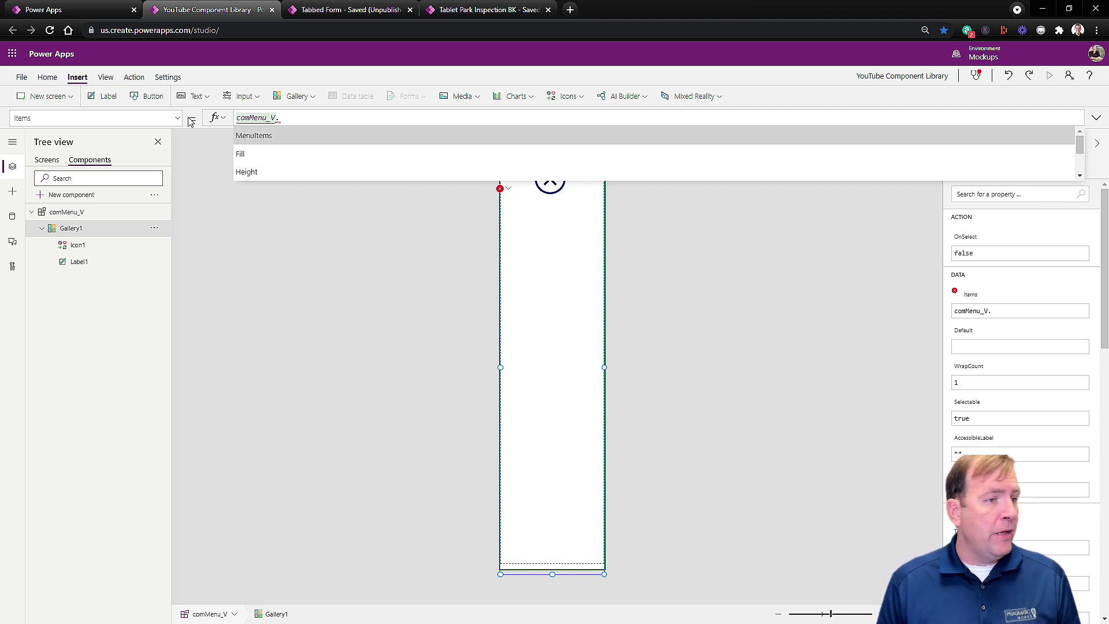
key(Tab)
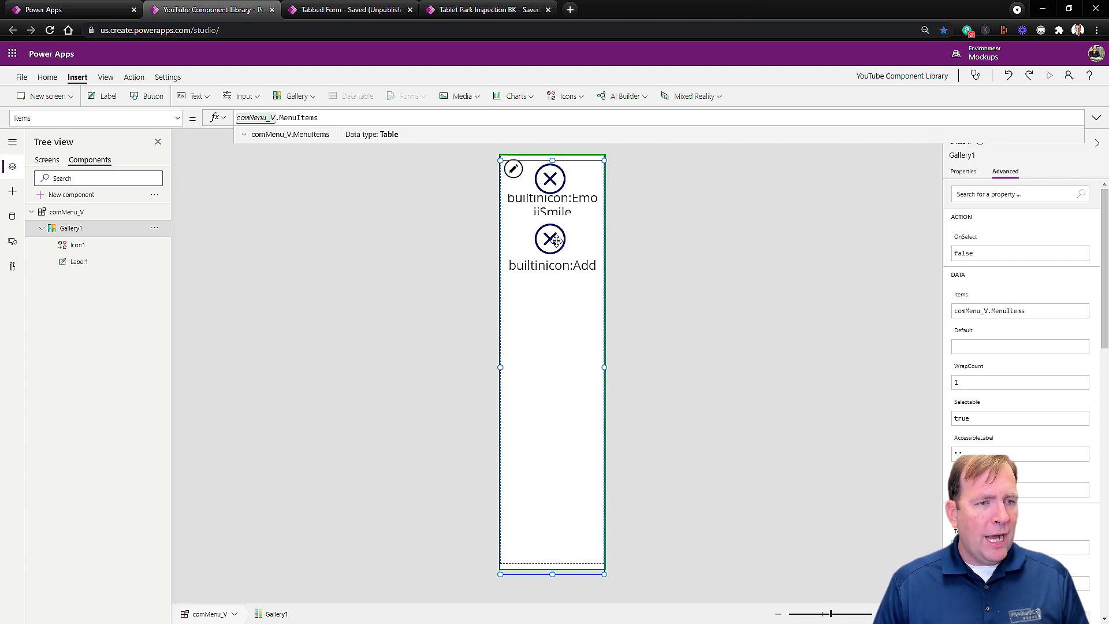
click(652, 227)
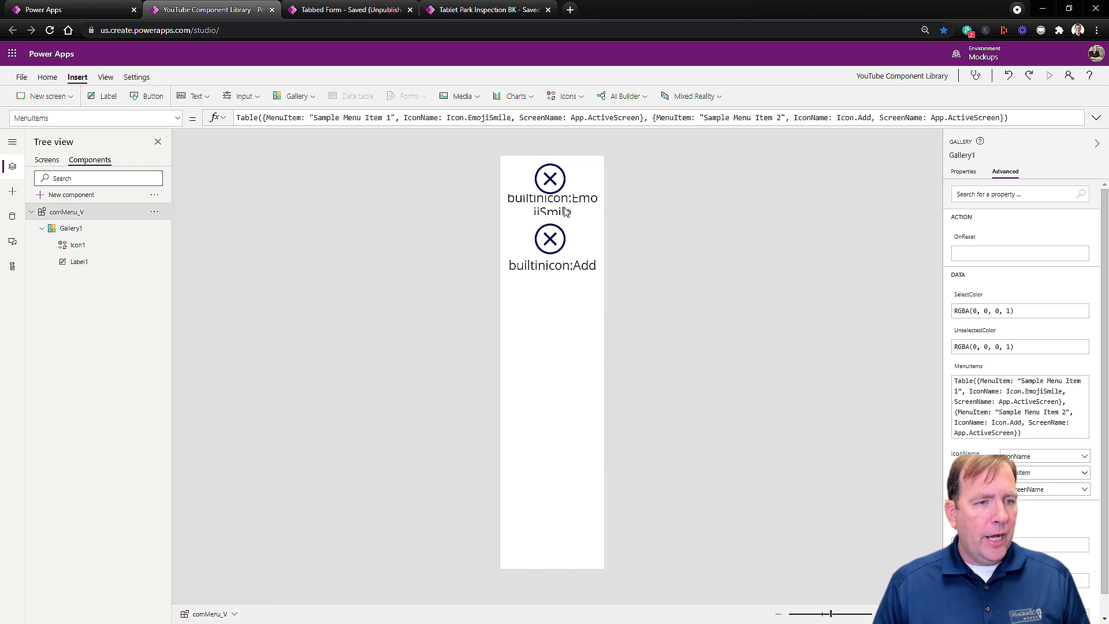
Set the Text property of the label in the gallery to ThisItem.MenuItem.
click(546, 206)
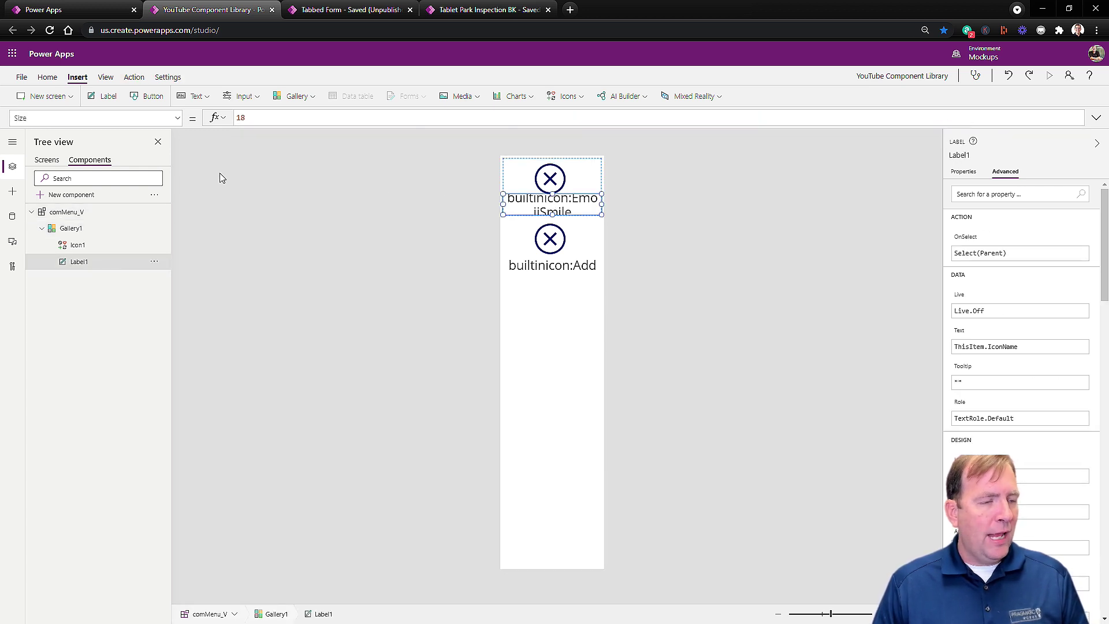
click(178, 119)
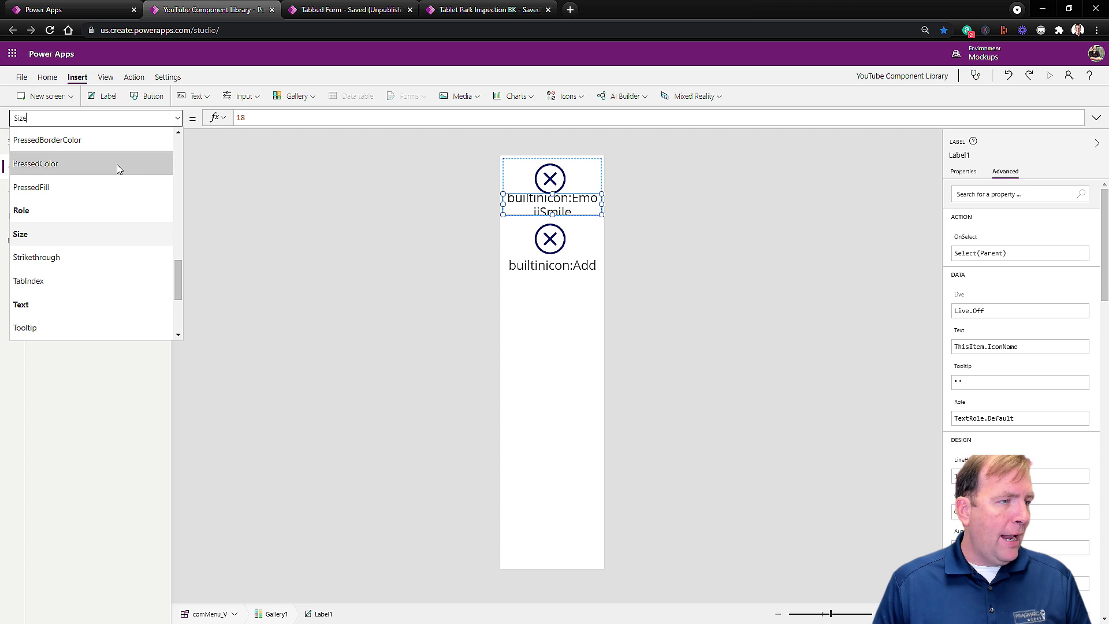
click(62, 304)
double_click(290, 117)
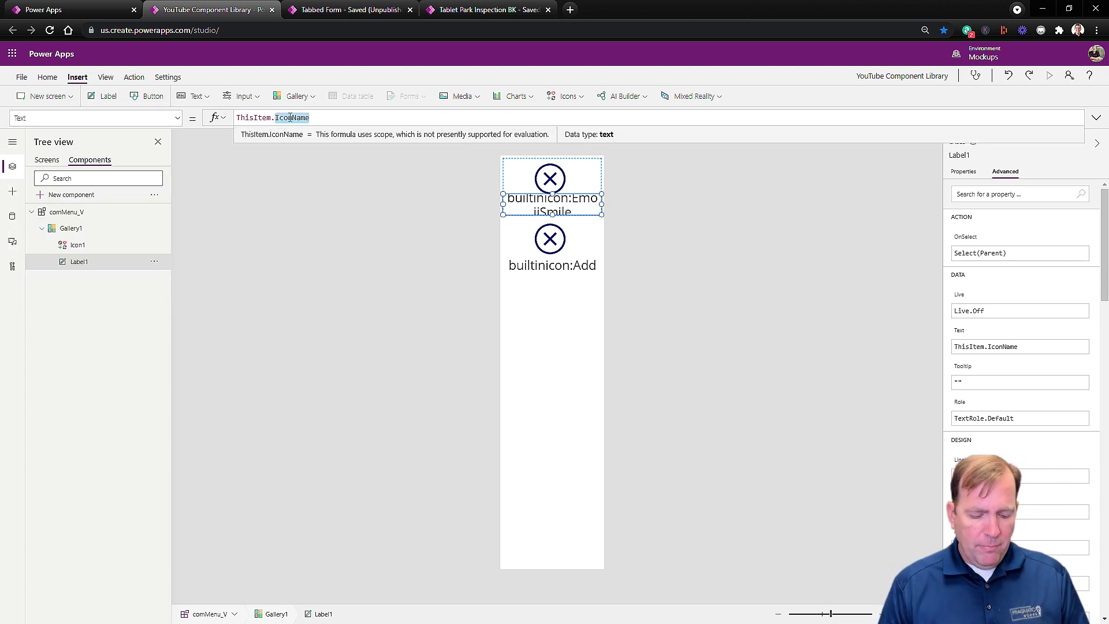
key(BackSpace)
text(m.MenuItem)
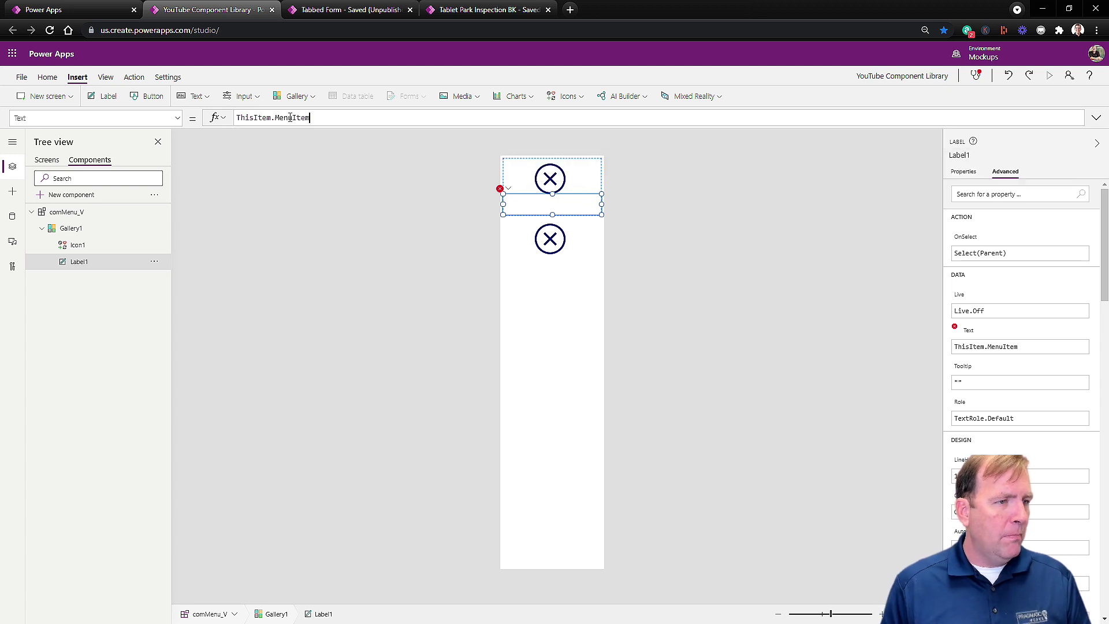
Set the Icon property of the icon in the gallery to ThisItem.IconName.
click(553, 181)
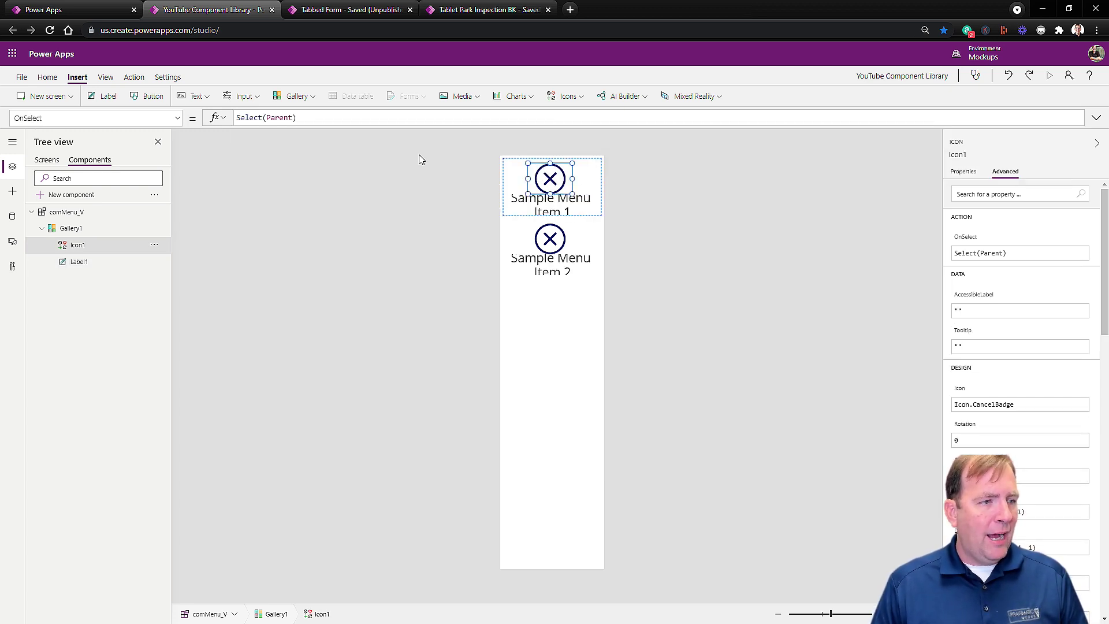
click(178, 118)
click(61, 210)
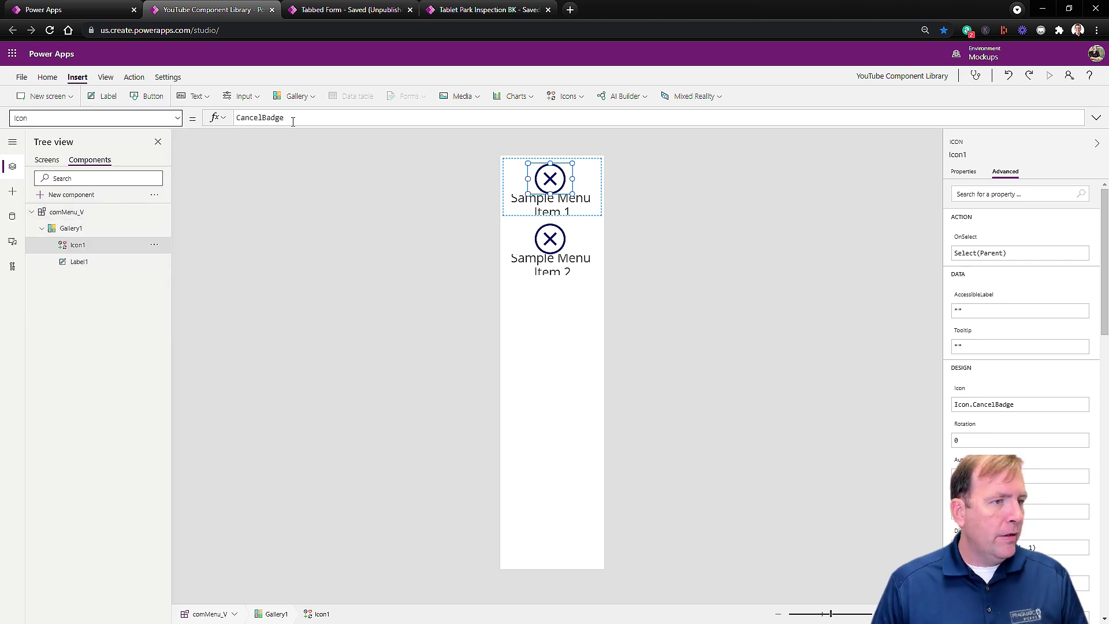
text(tHISi)
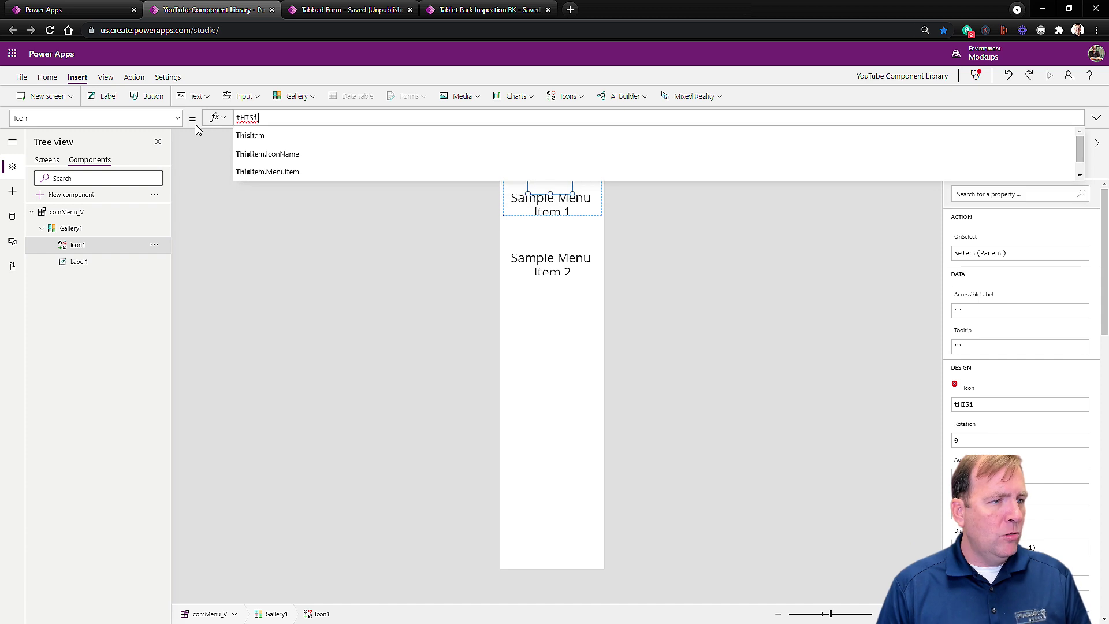
key(Tab)
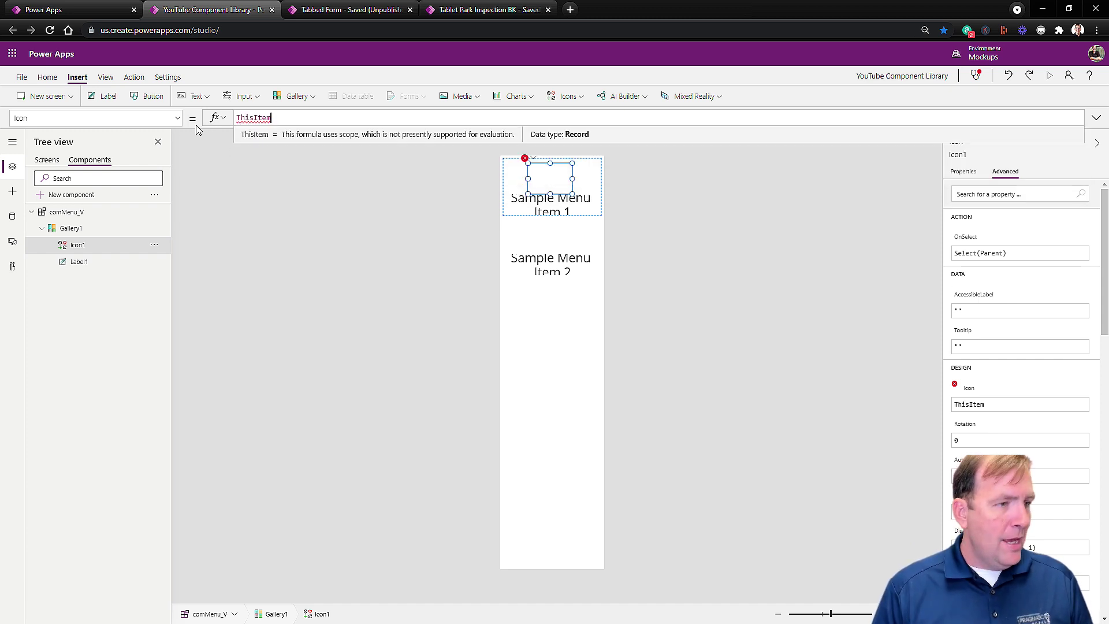
text(.)
key(Down)
key(Up)
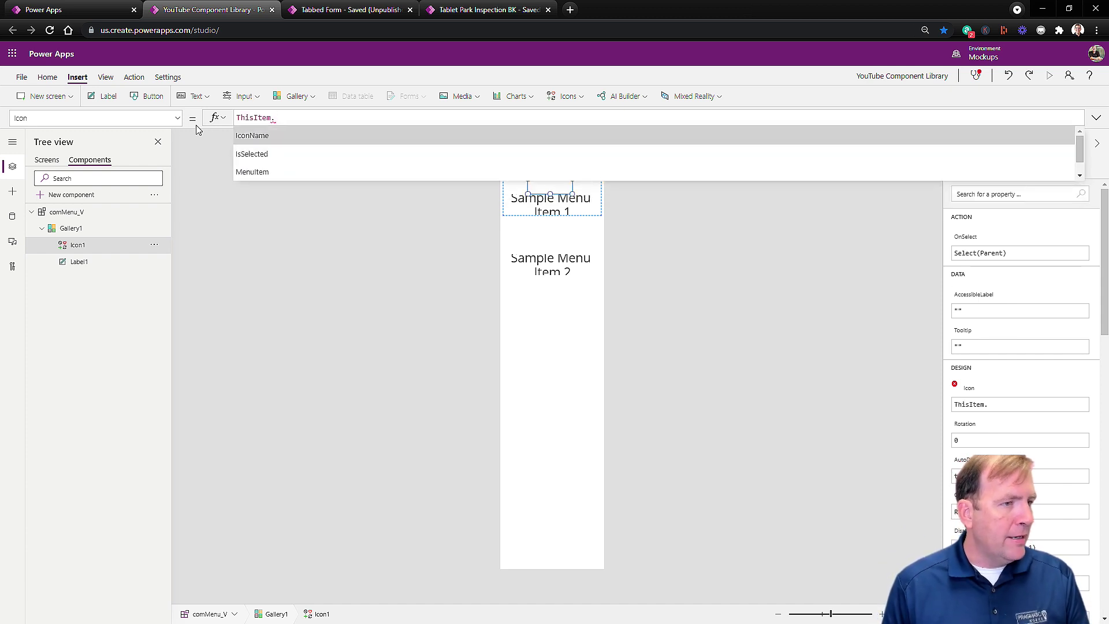
key(Tab)
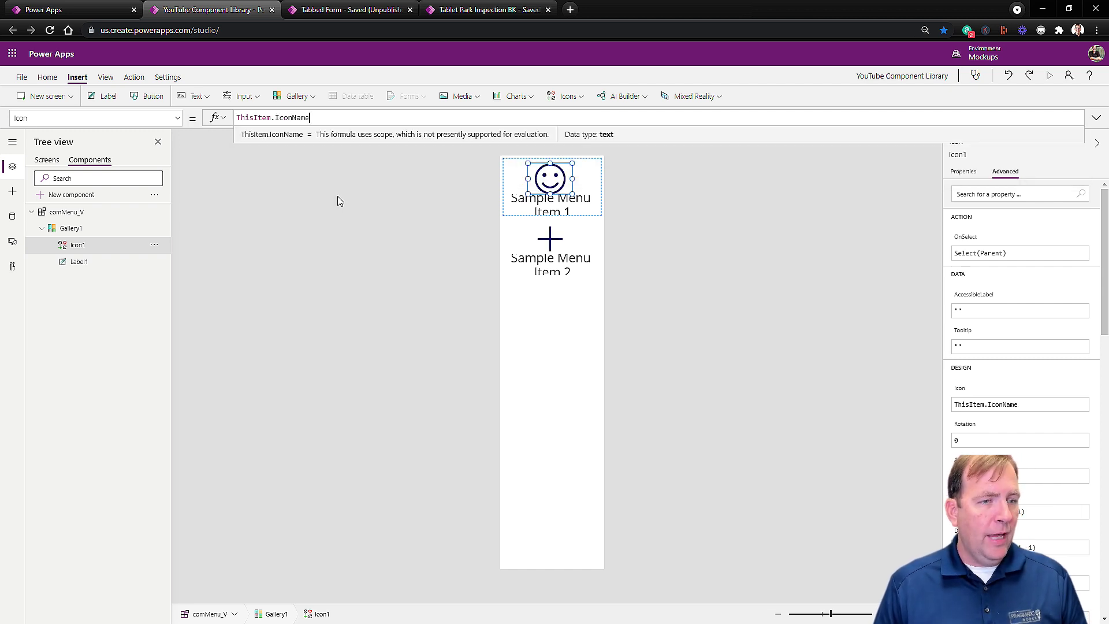
Enlarge the gallery's label and item template in height to fit two lines of menu text.
click(564, 212)
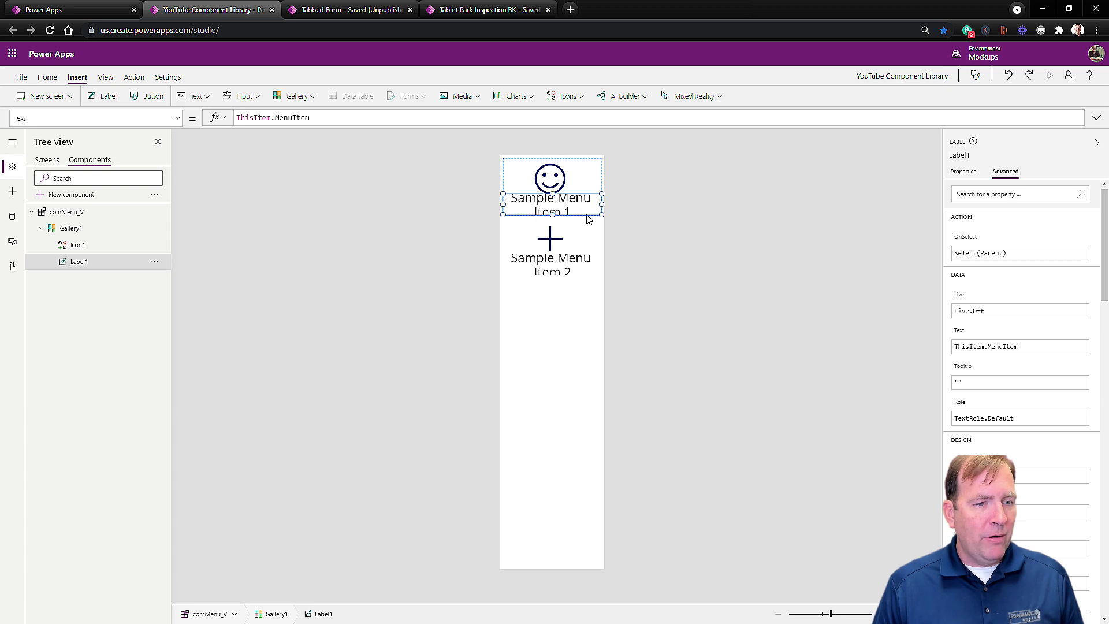
drag(602, 214, 552, 225)
click(583, 185)
click(623, 247)
click(561, 203)
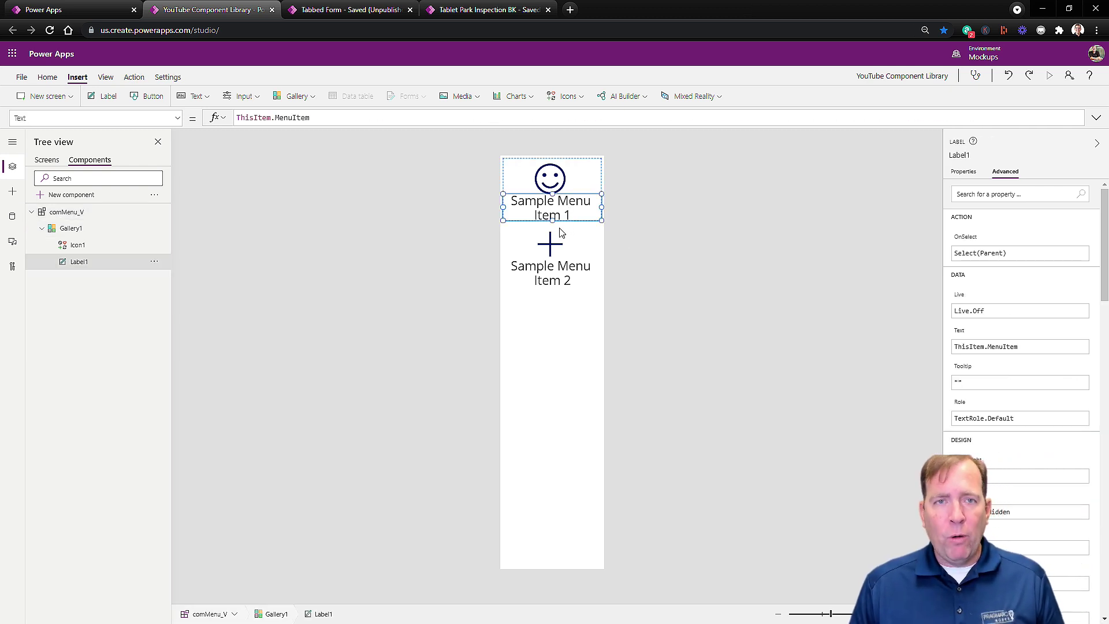
shift+click(569, 188)
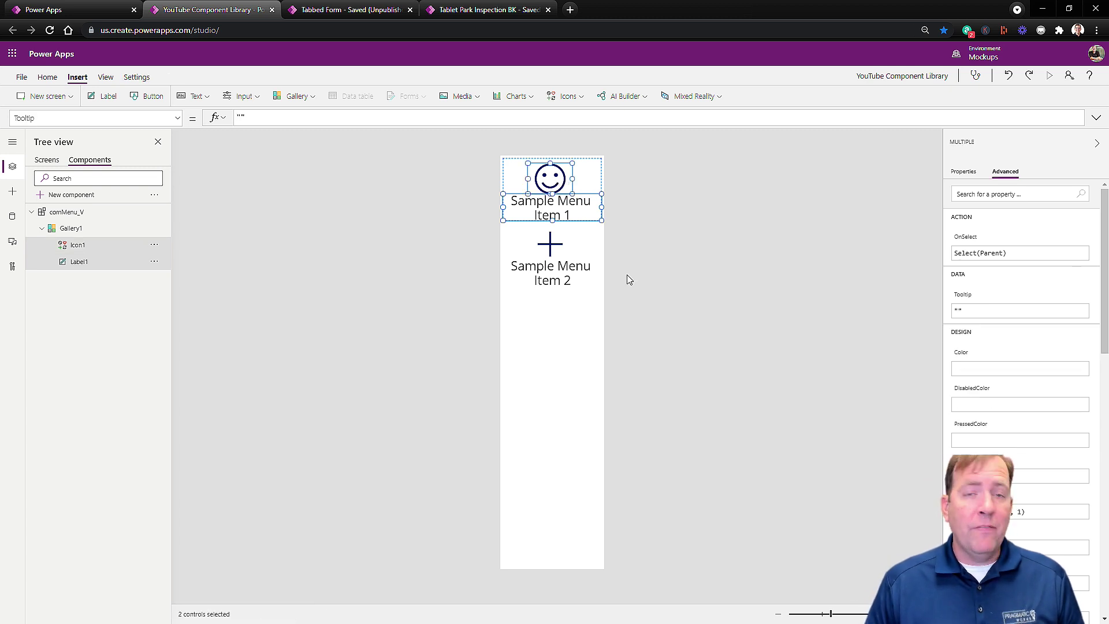
click(177, 119)
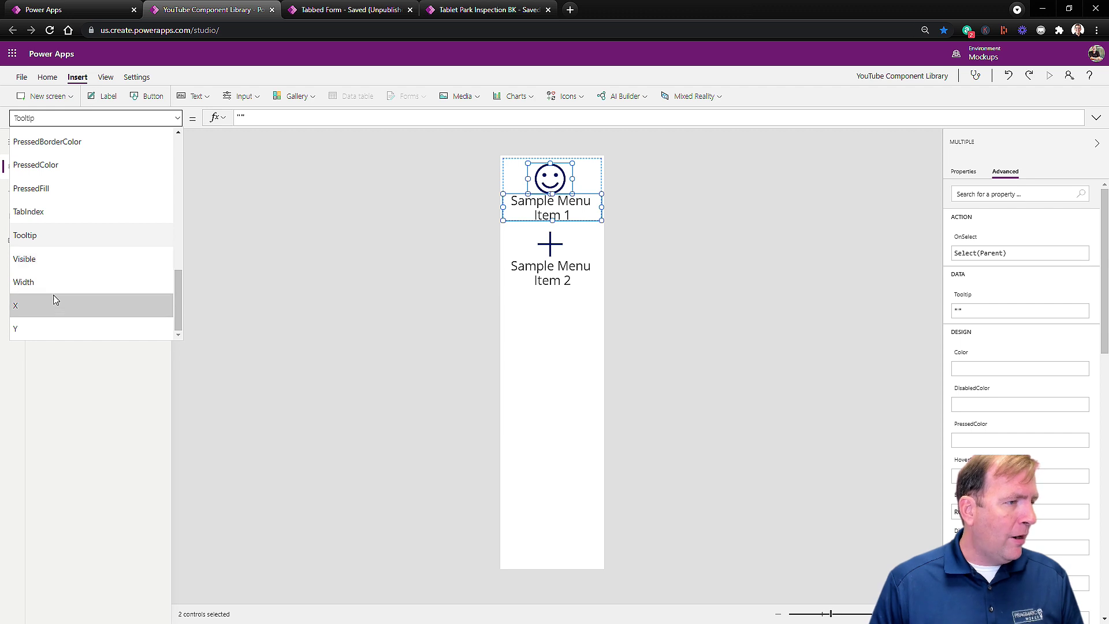
scroll(52, 295, up, 1)
click(593, 190)
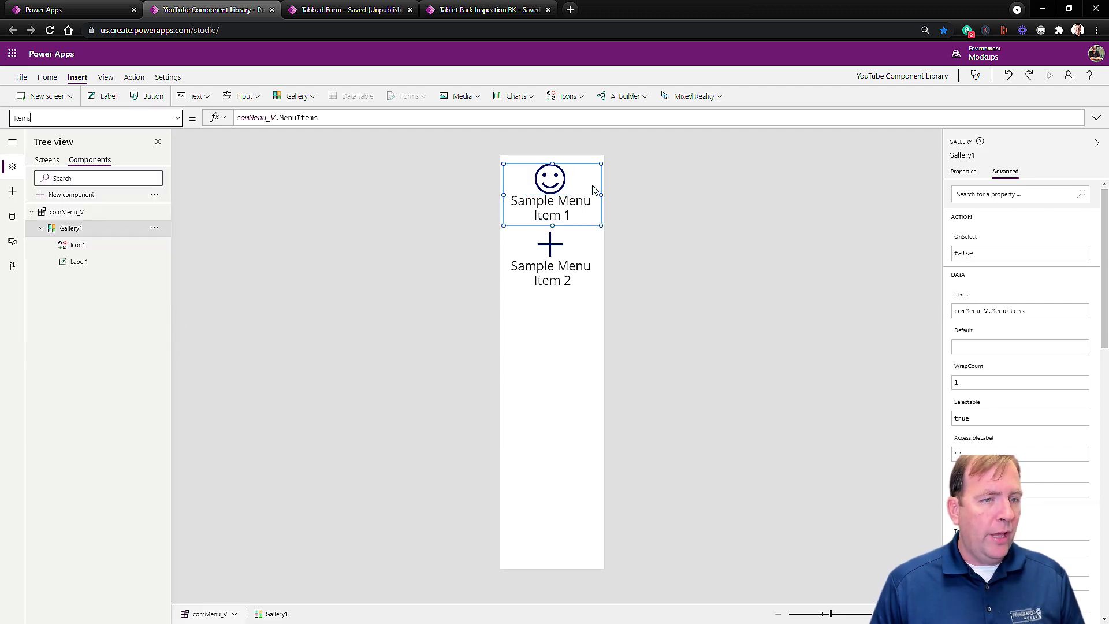
Set the gallery's OnSelect property to Navigate(ThisItem.ScreenName,ScreenTransition.Fade).
click(178, 119)
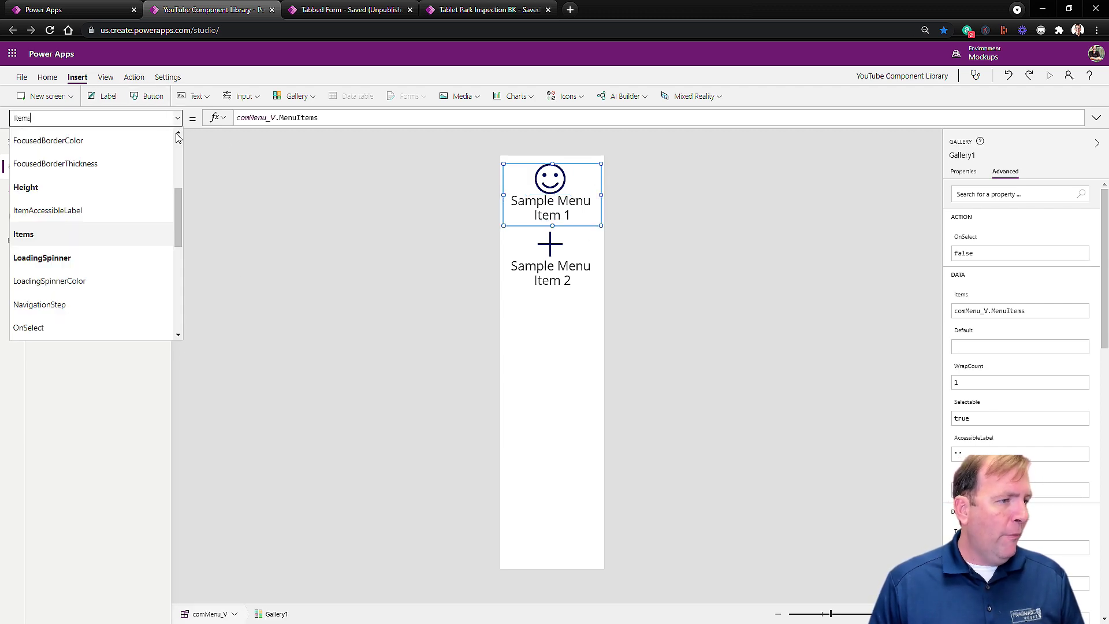
click(60, 326)
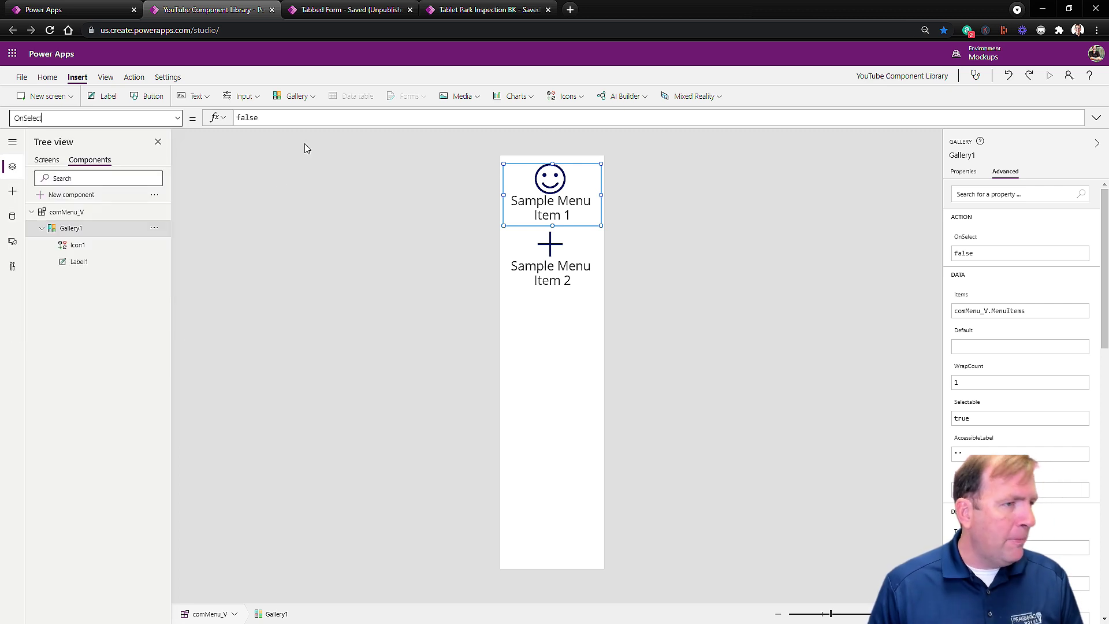
drag(259, 117, 235, 118)
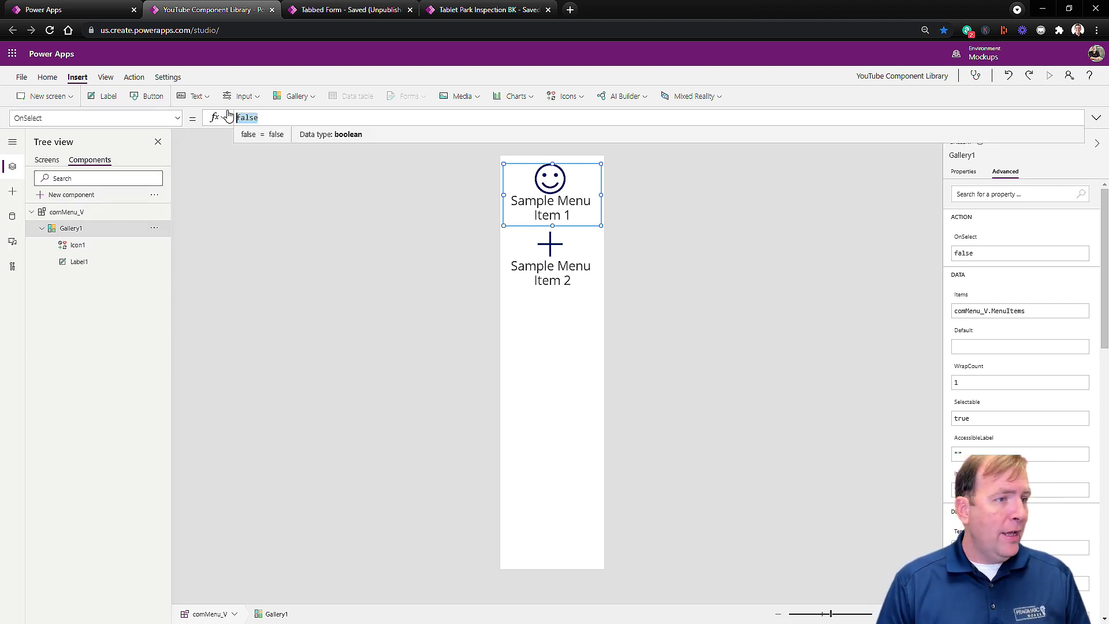
text(Nav)
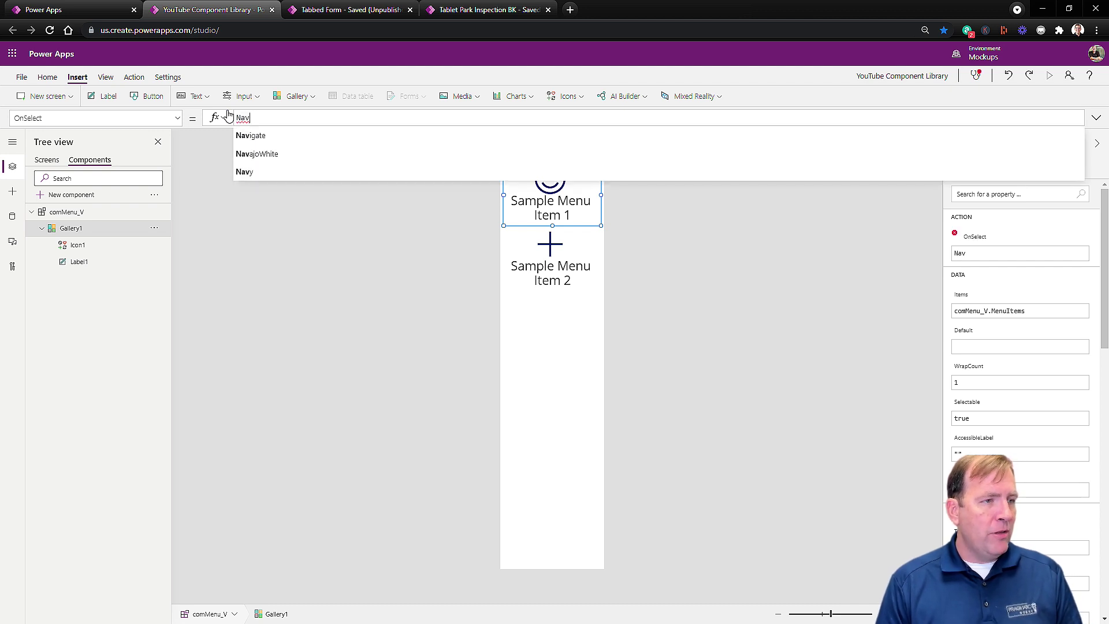
key(Tab)
key(Down)
key(Down)
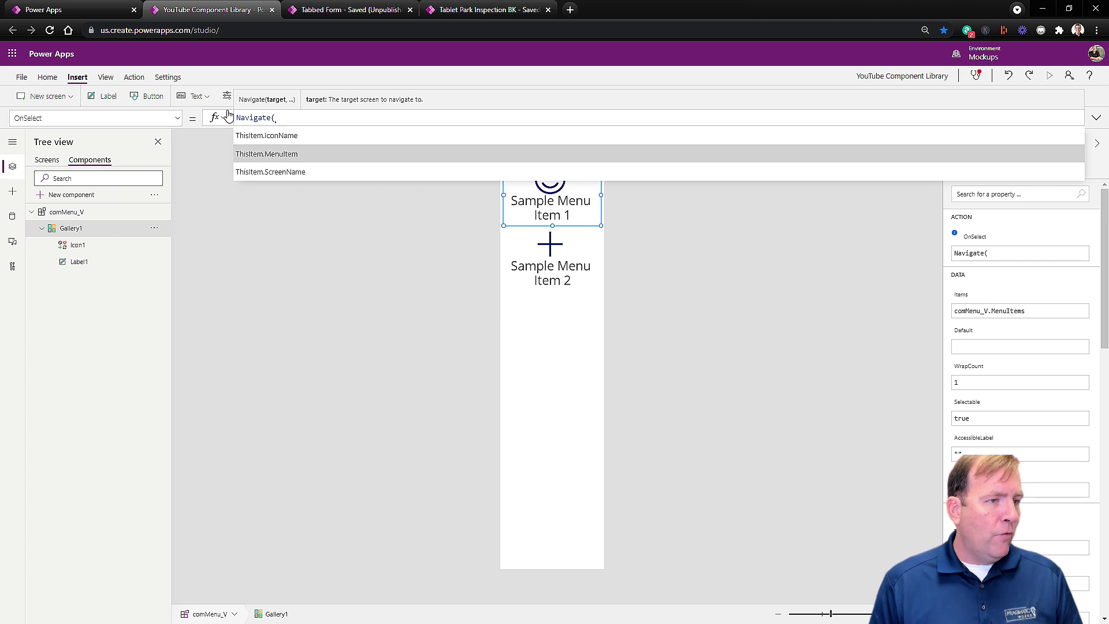
key(Tab)
text(,)
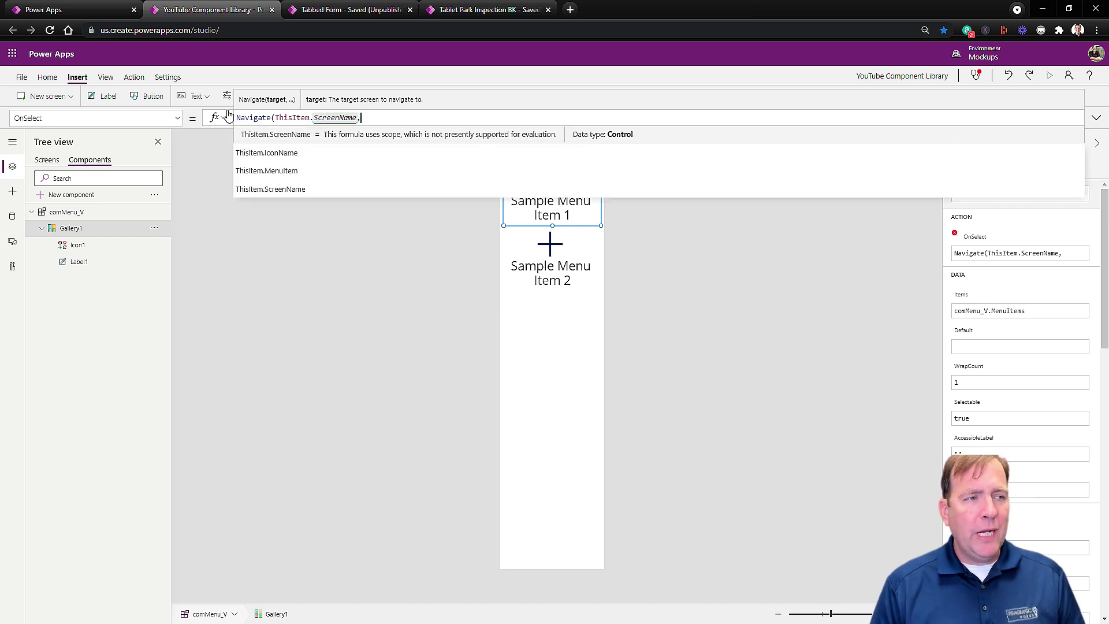
key(Down)
key(Down)
key(Tab)
text())
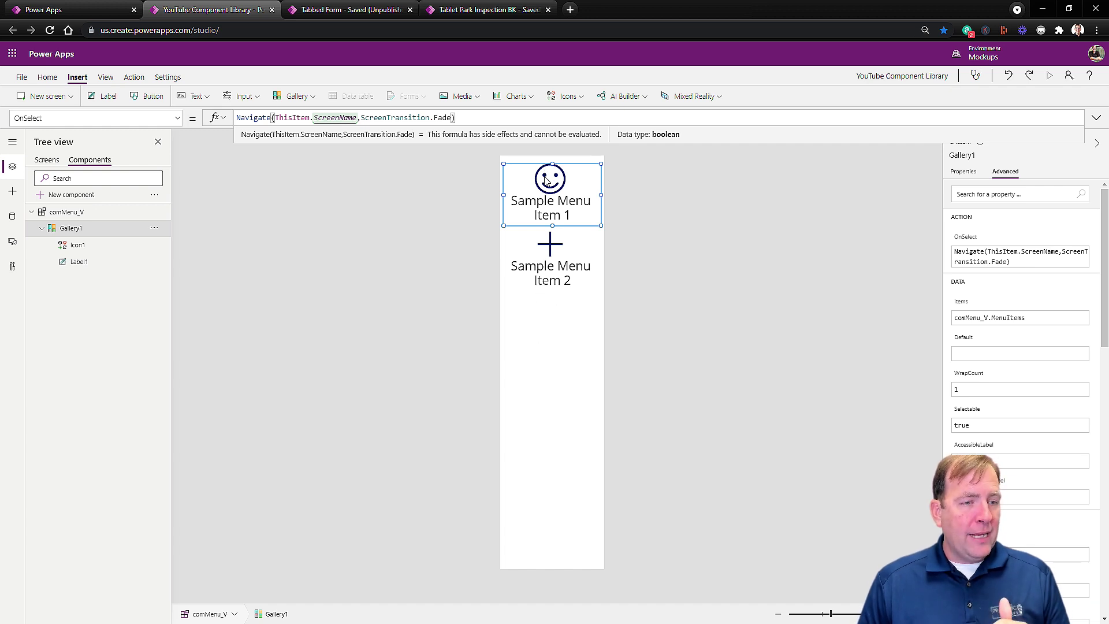
Begin a shared Color formula for the gallery's icon and label with the condition If(ThisItem.ScreenName=App.ActiveScreen.
click(559, 217)
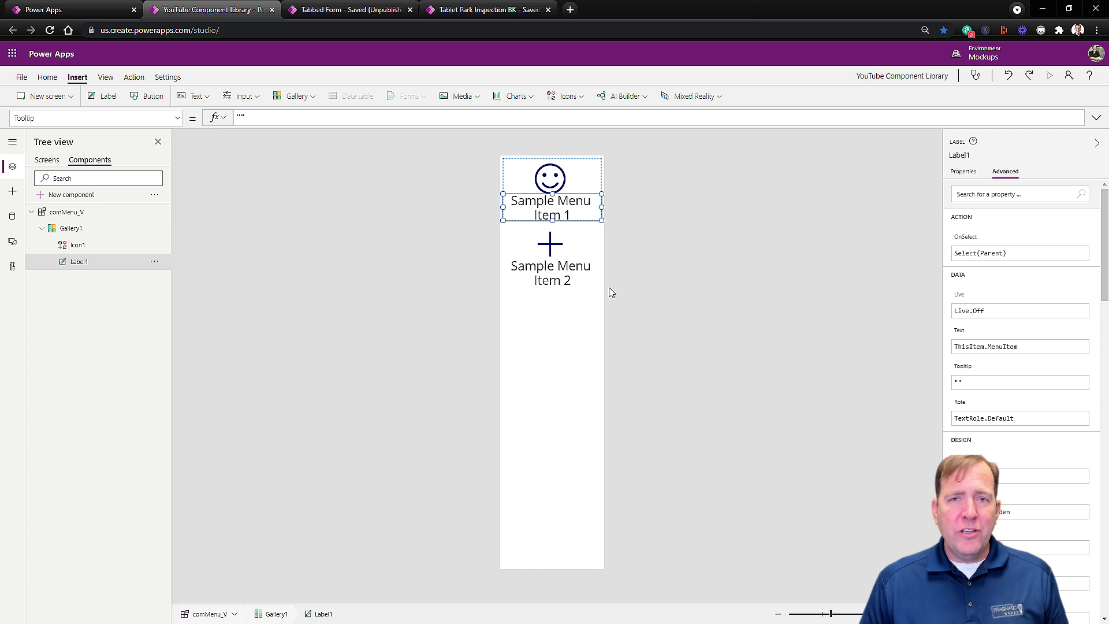
shift+click(554, 184)
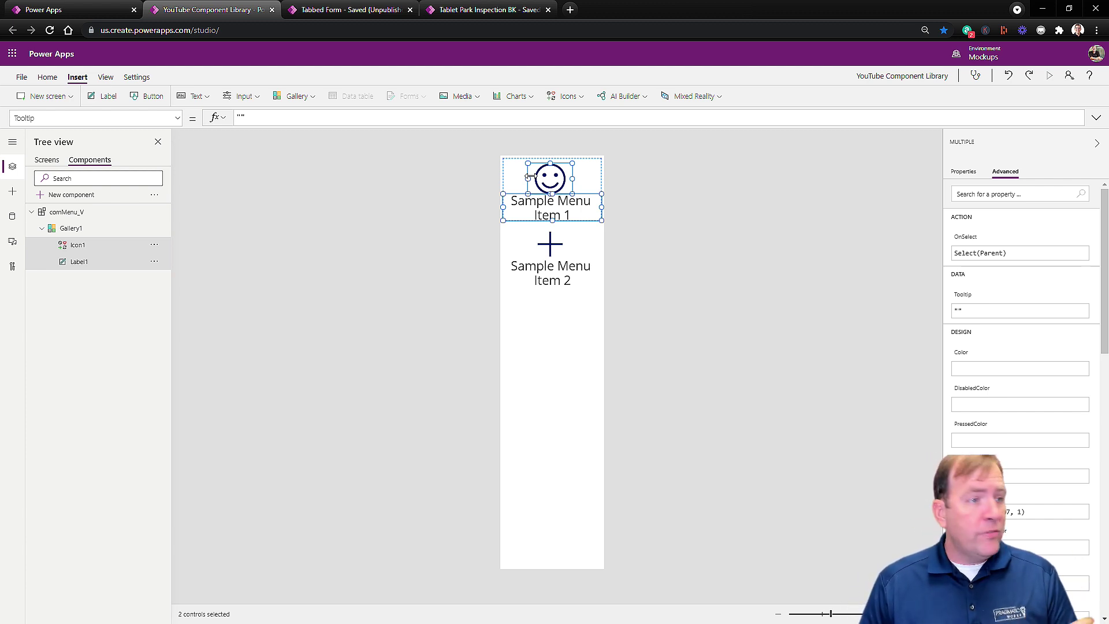
click(178, 119)
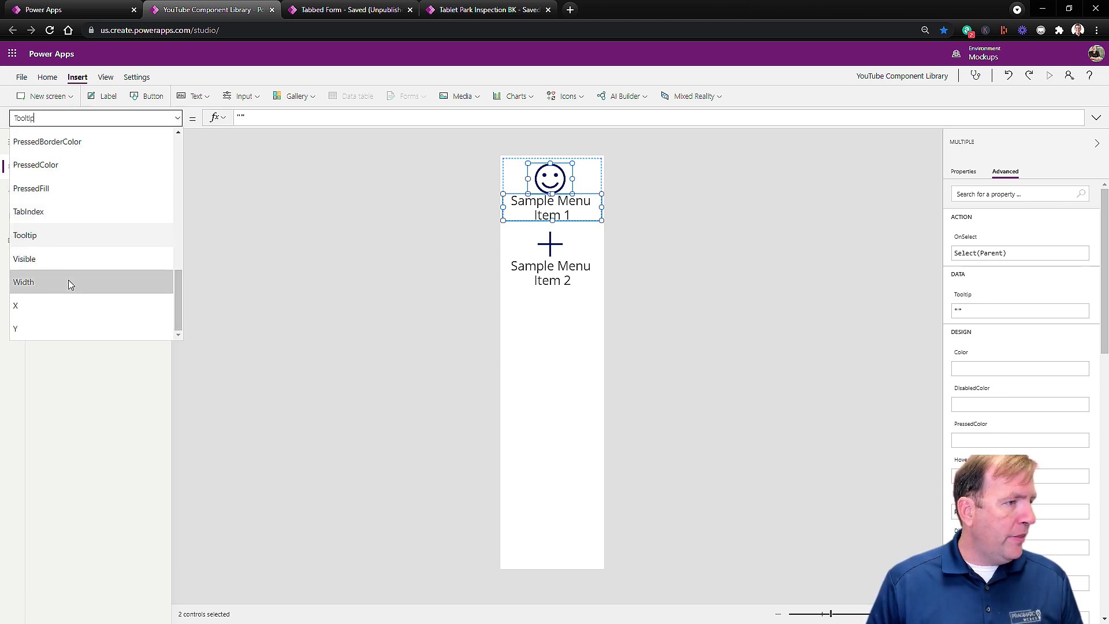
scroll(69, 283, up, 5)
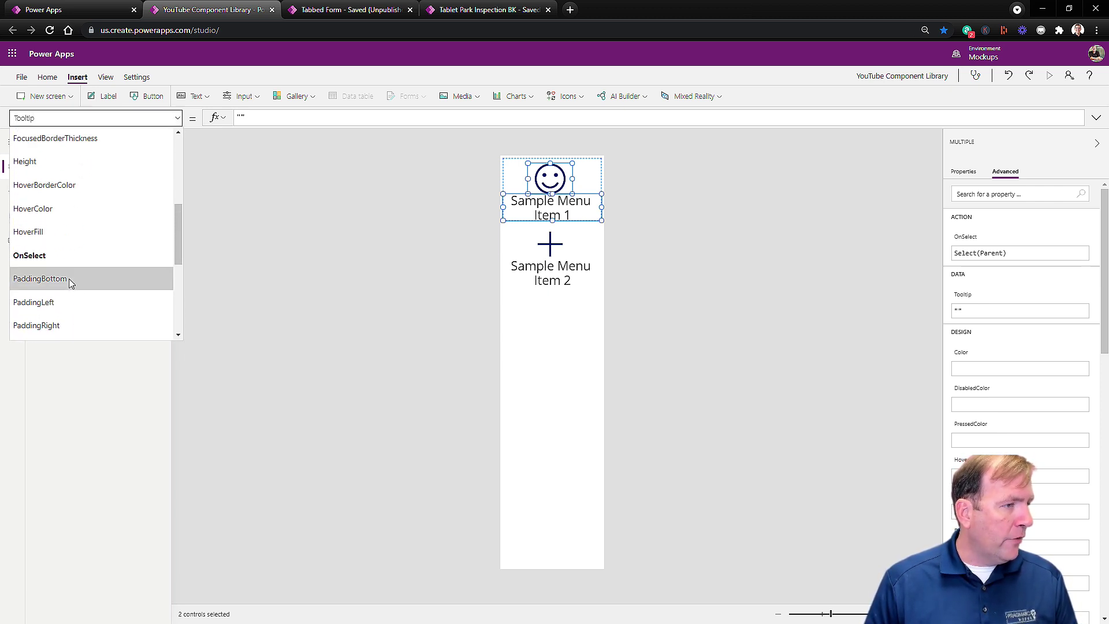
scroll(70, 277, up, 4)
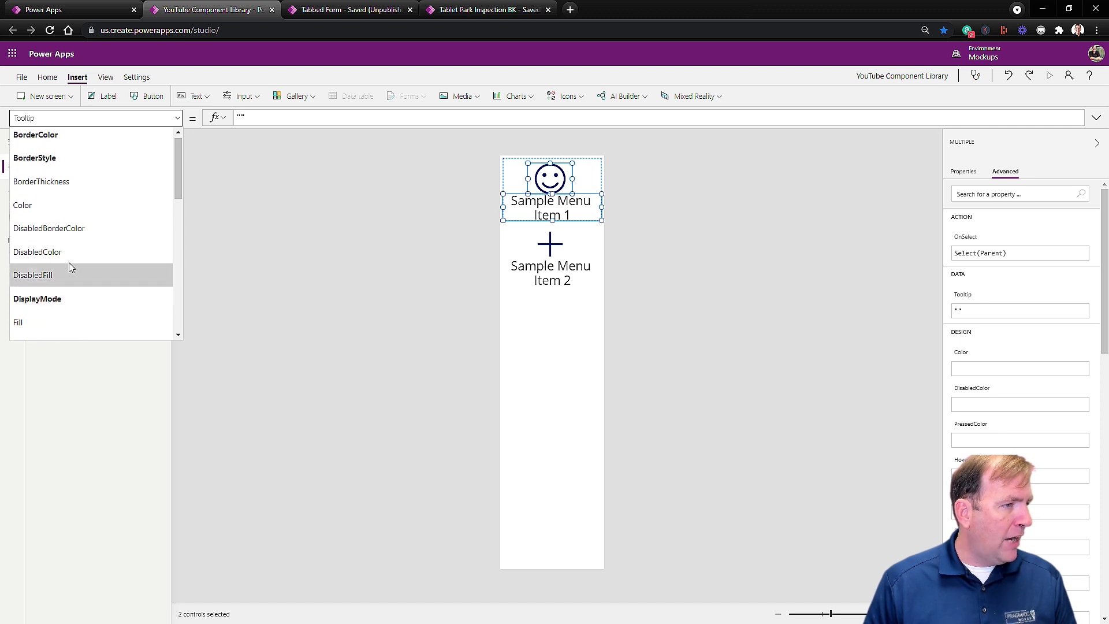
click(70, 205)
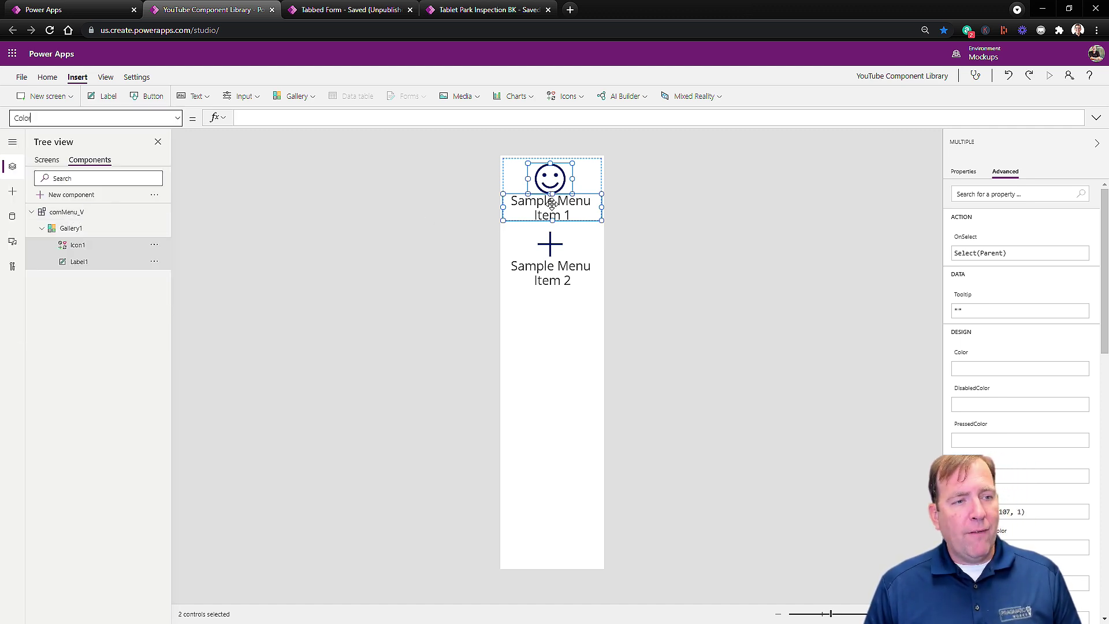
click(312, 118)
text(If(Th)
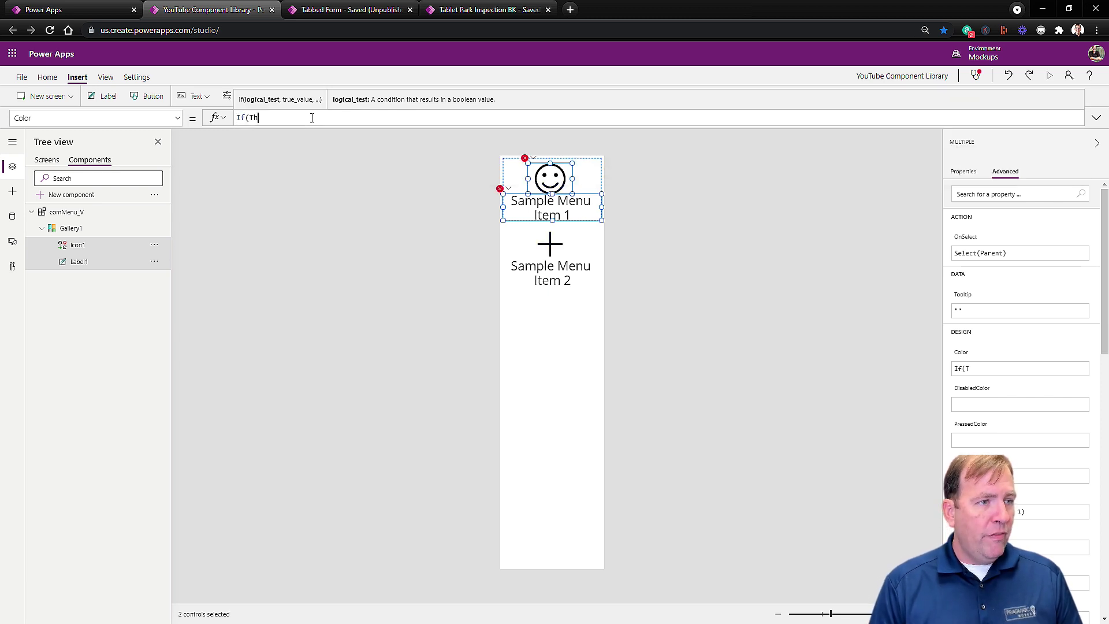
text(isItem.)
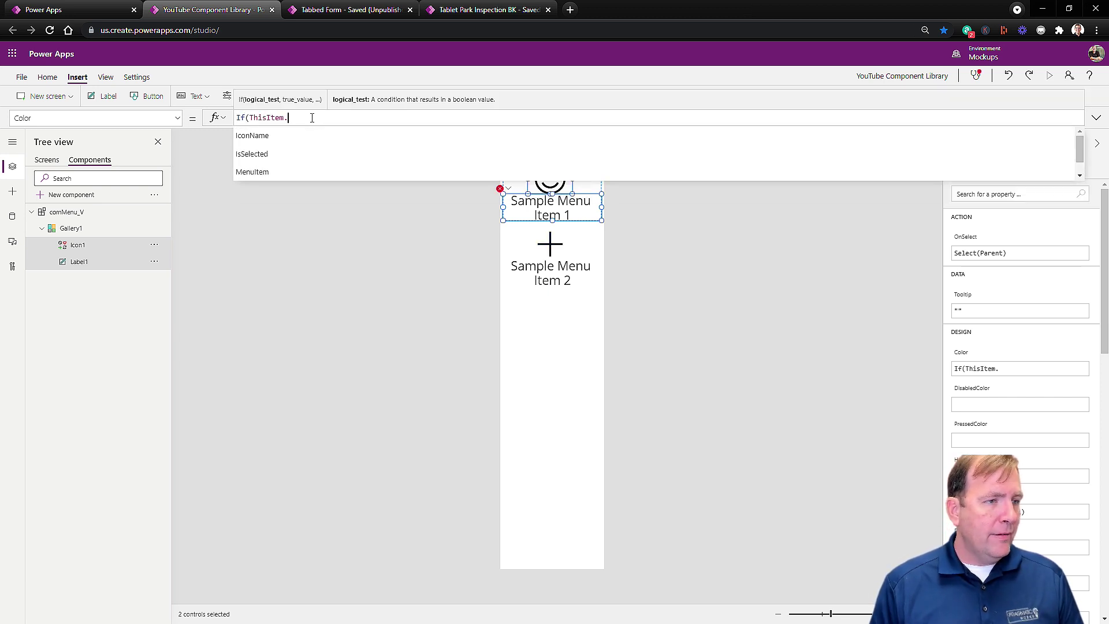
key(Down)
key(Down)
key(Down)
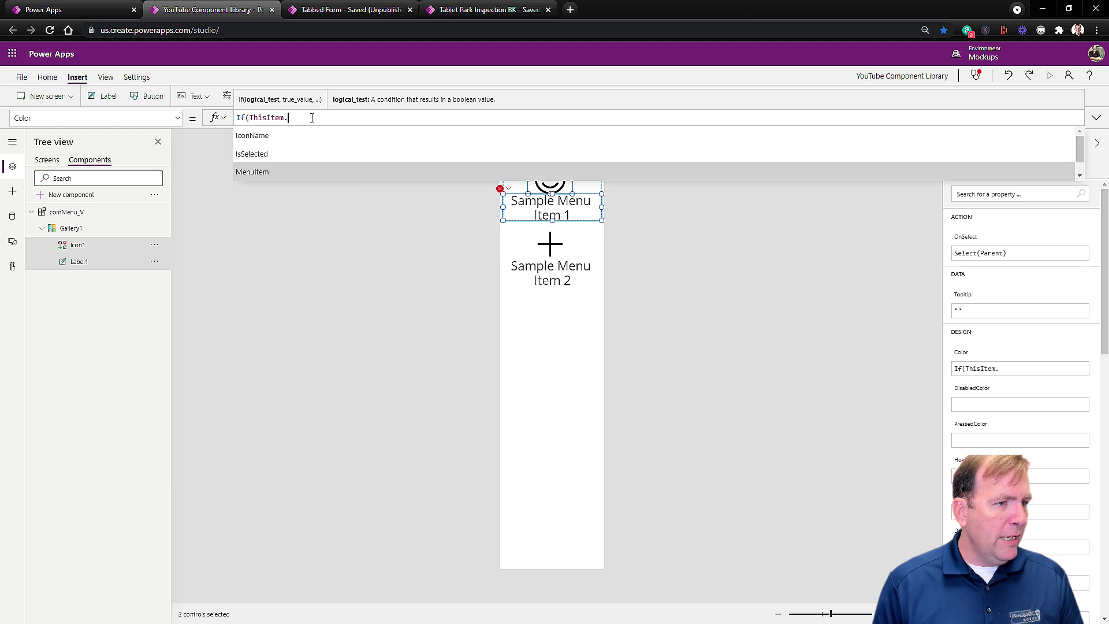
key(Tab)
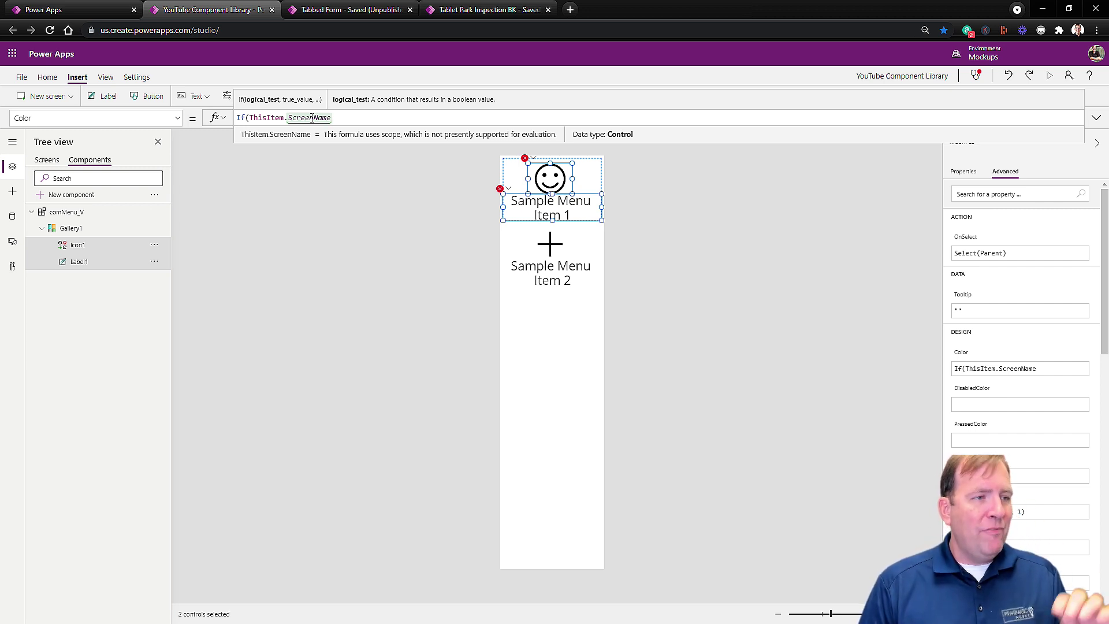
text(=App.)
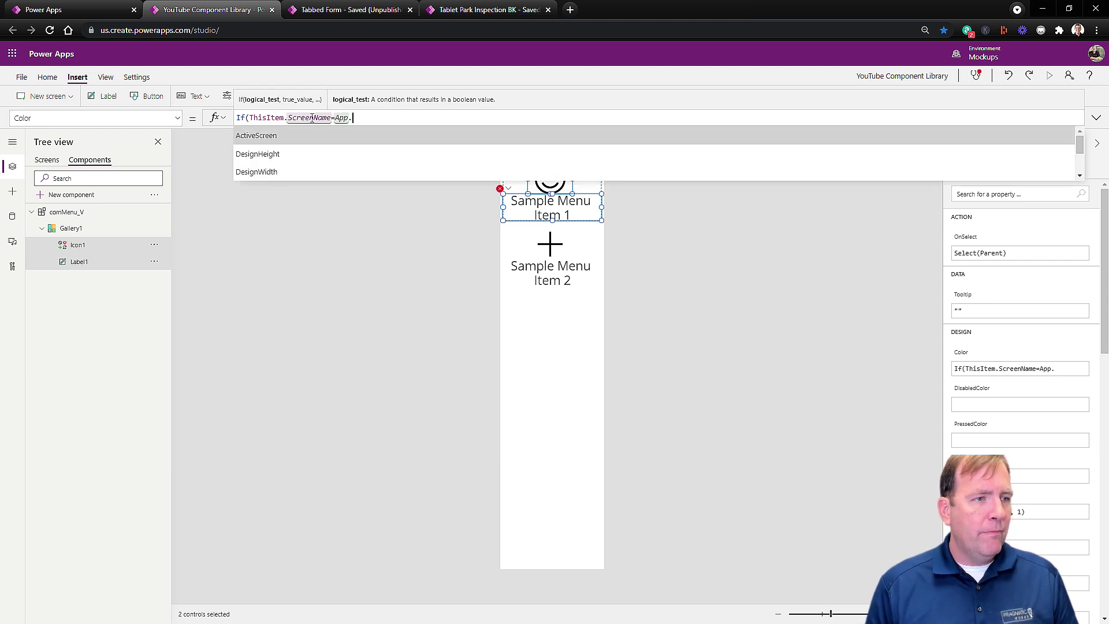
key(Tab)
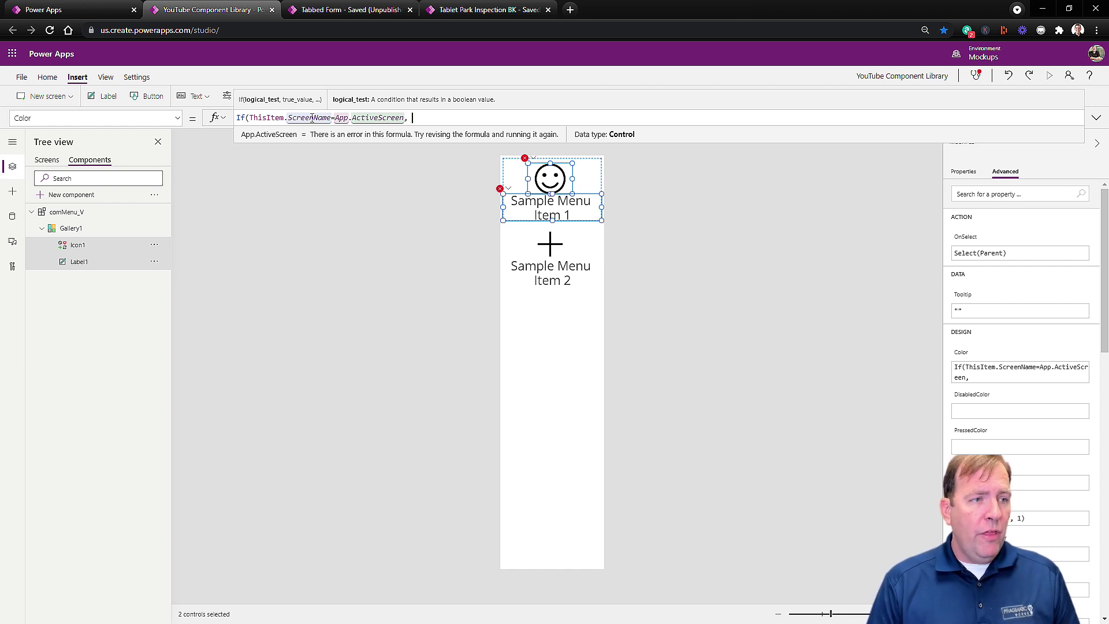
Complete the icon and label's Color formula with comMenu_V.SelectColor as the true value and comMenu_V.UnselectedColor as the else value.
text(, comM)
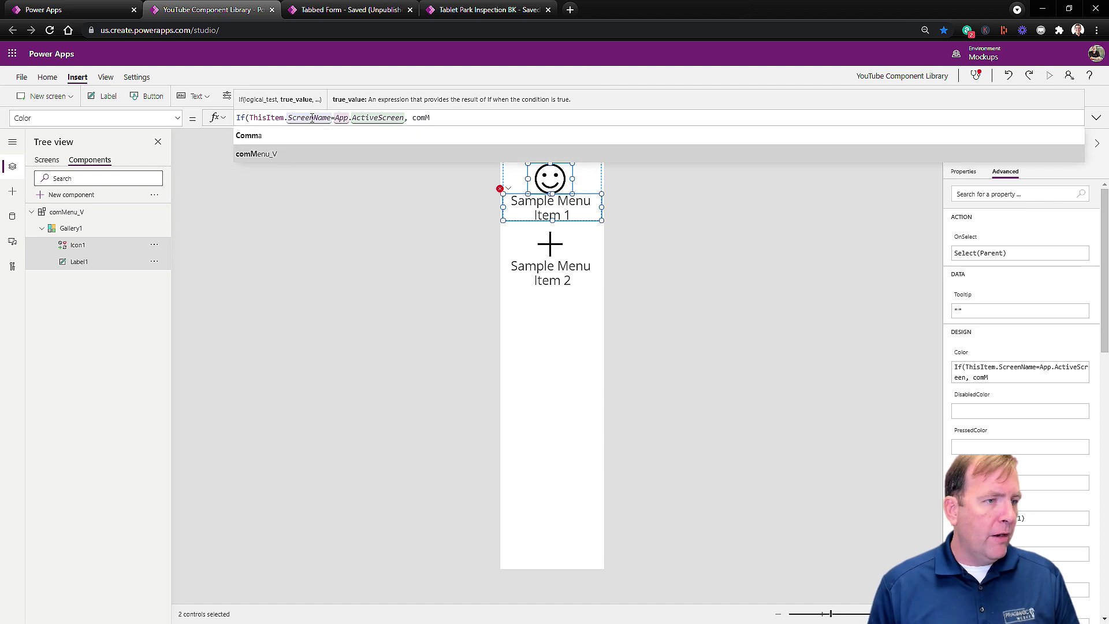
key(Tab)
text(.A)
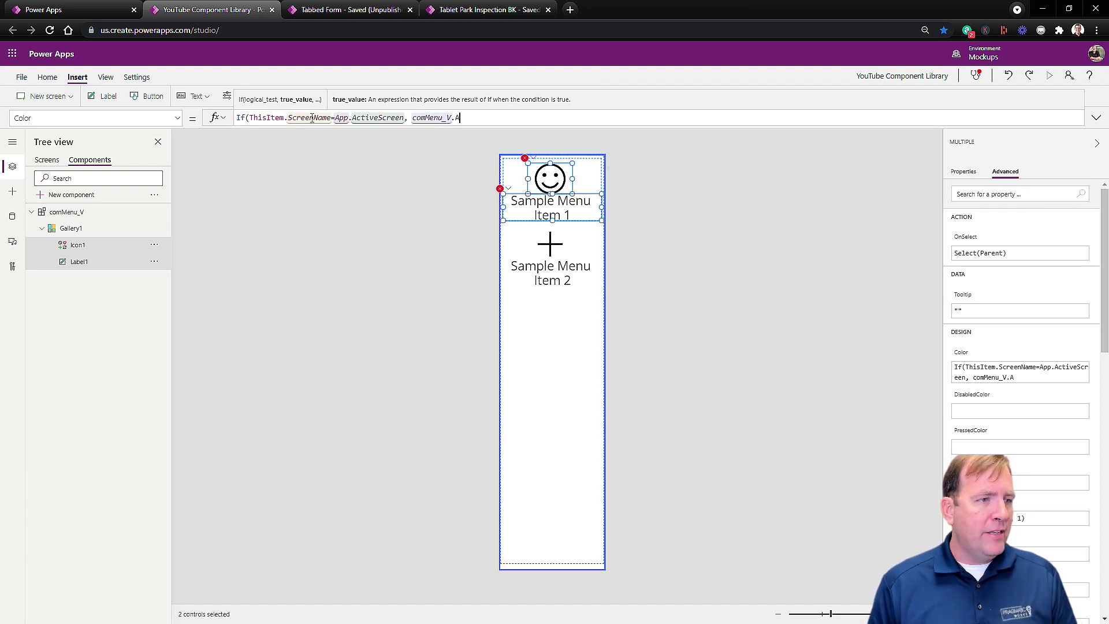
key(BackSpace)
key(Down)
key(Down)
key(Down)
key(Tab)
text(,)
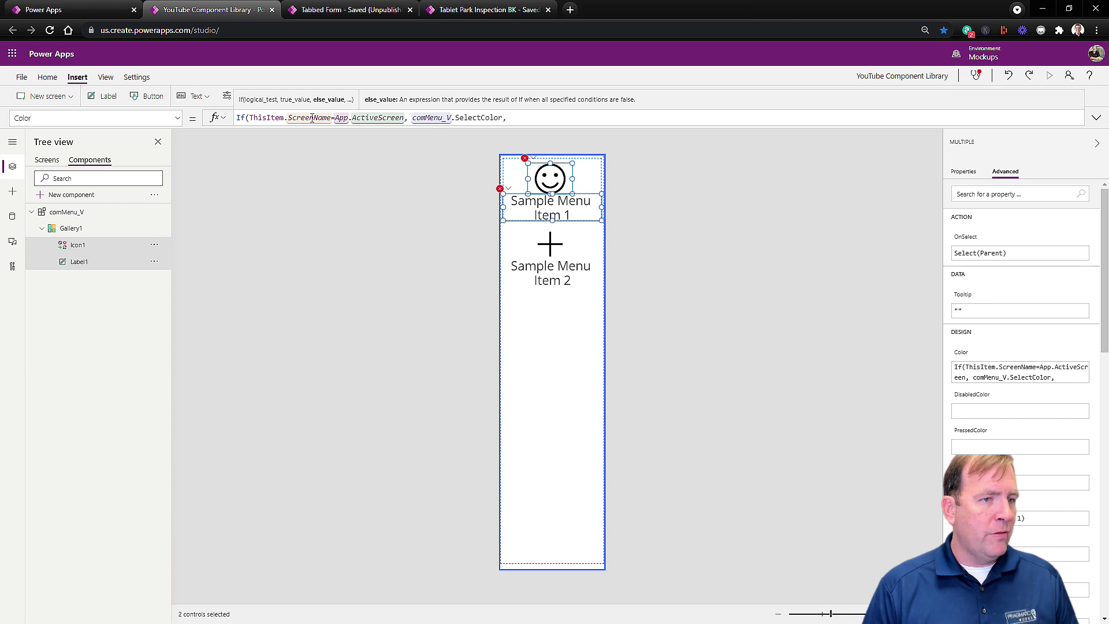
key(BackSpace)
text(comMenu_V)
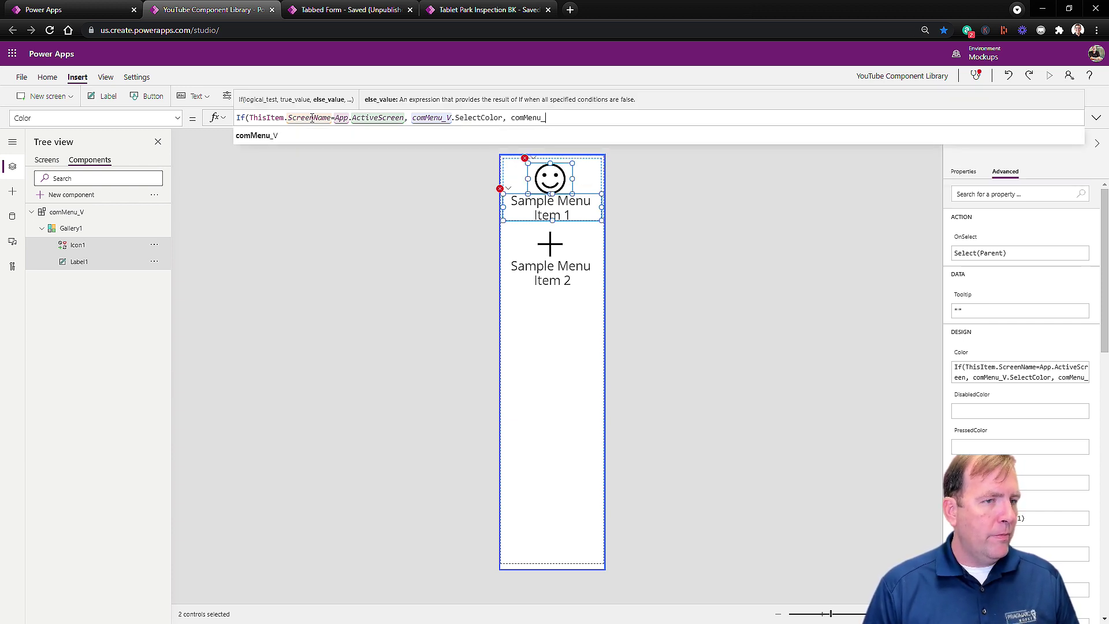
text(.)
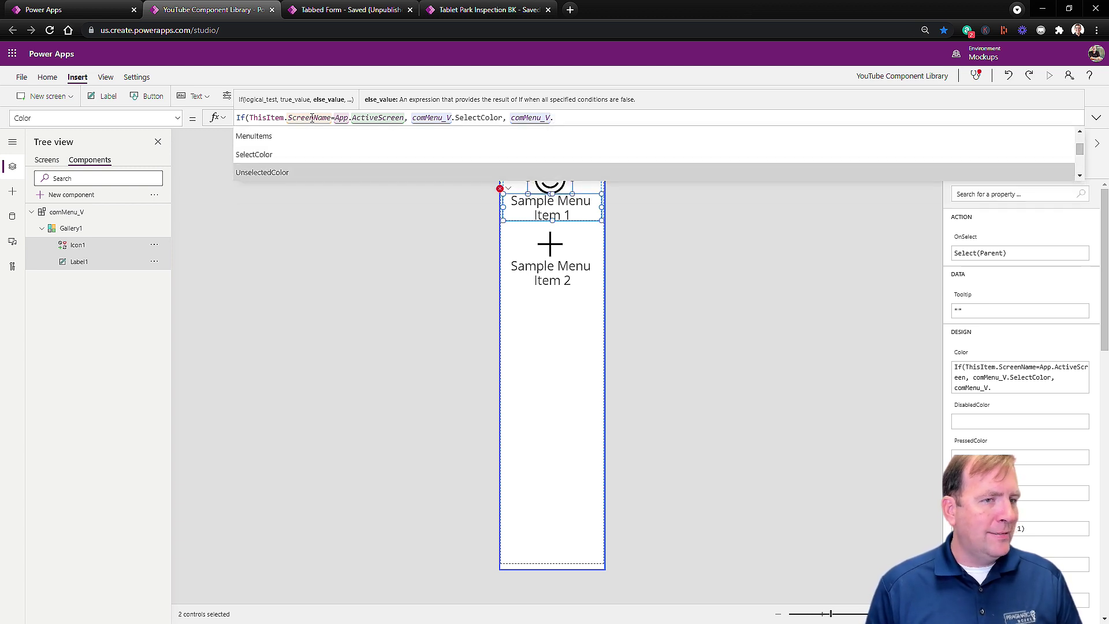
key(Tab)
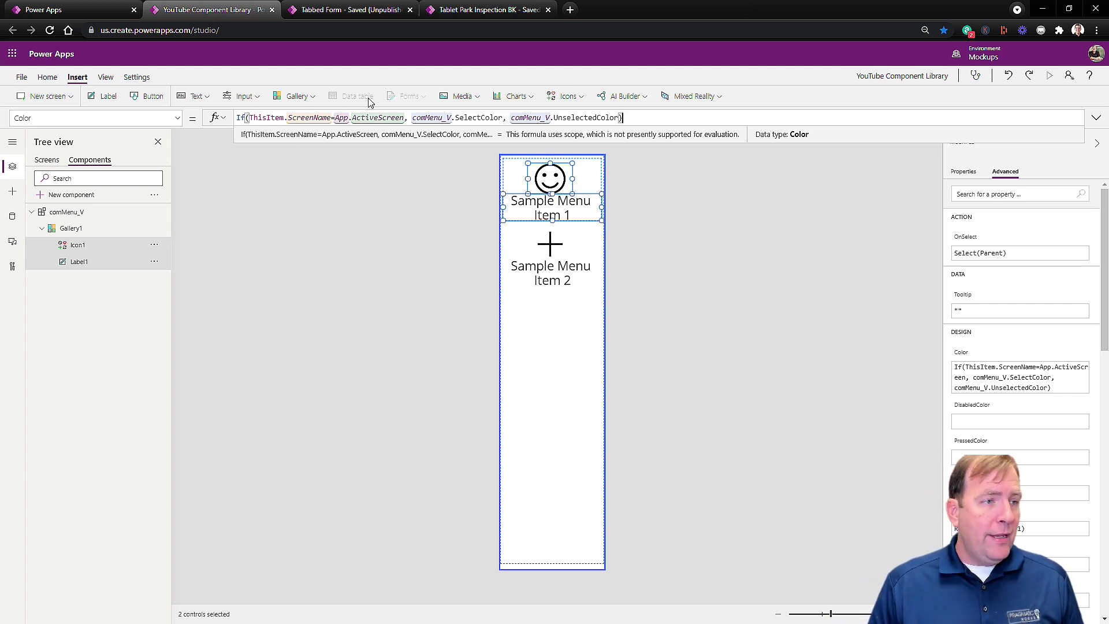
Set the SelectColor custom property of the comMenu_V component to RGBA(200, 200, 200, 1).
click(48, 77)
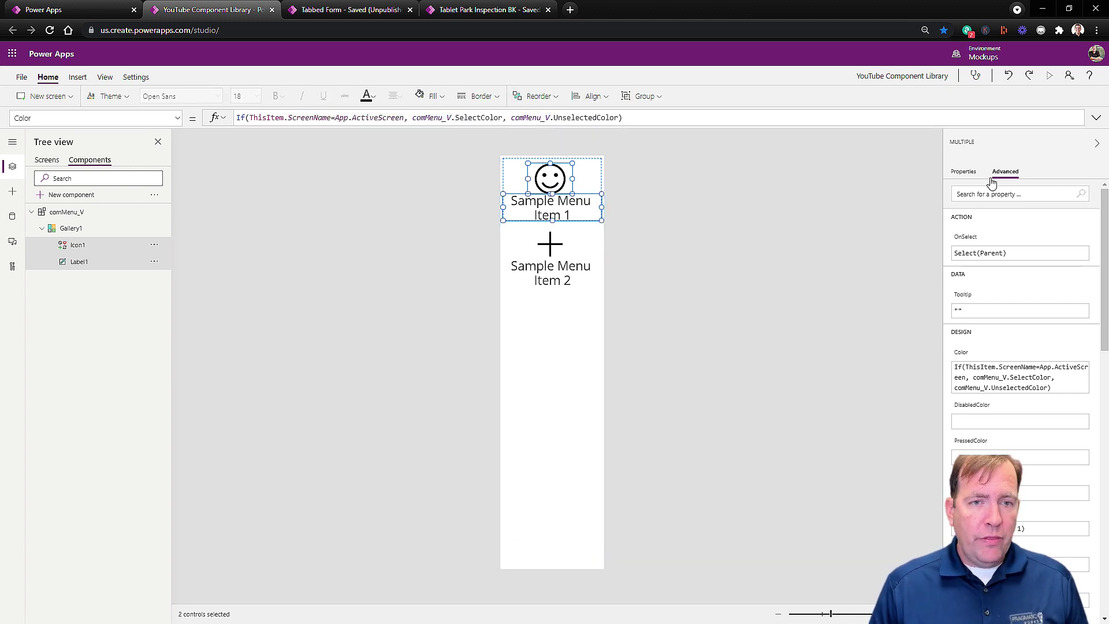
click(971, 175)
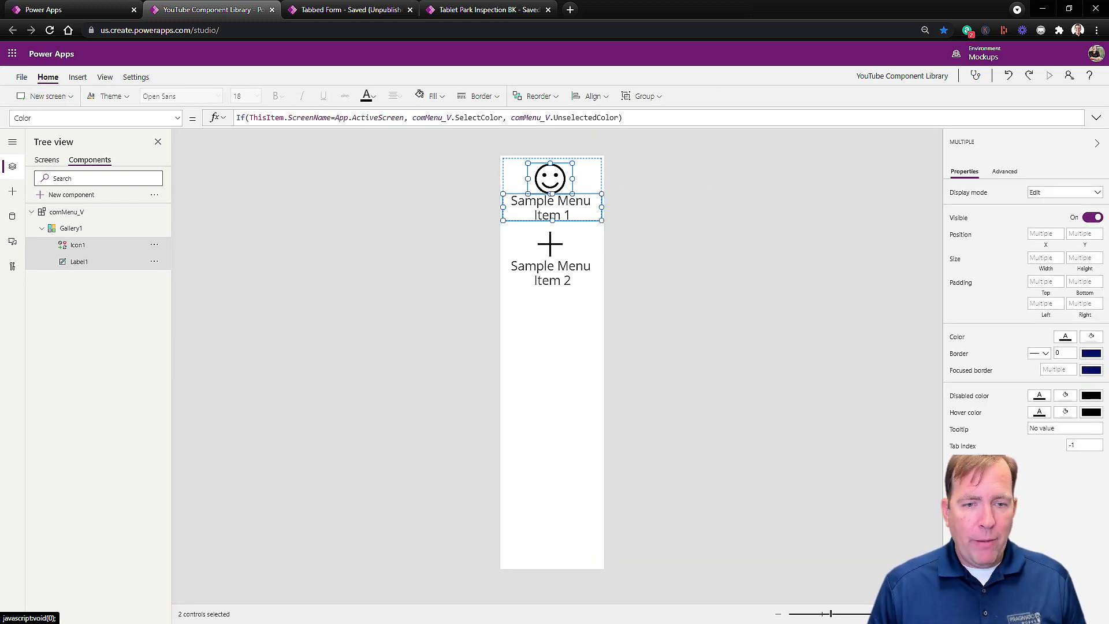
click(807, 397)
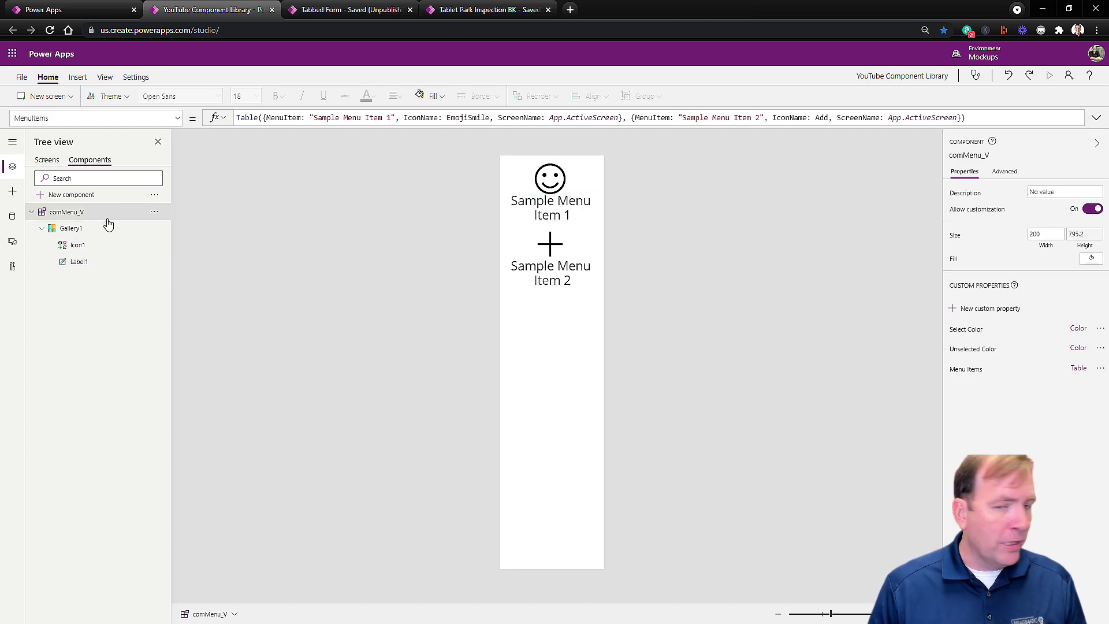
click(1004, 172)
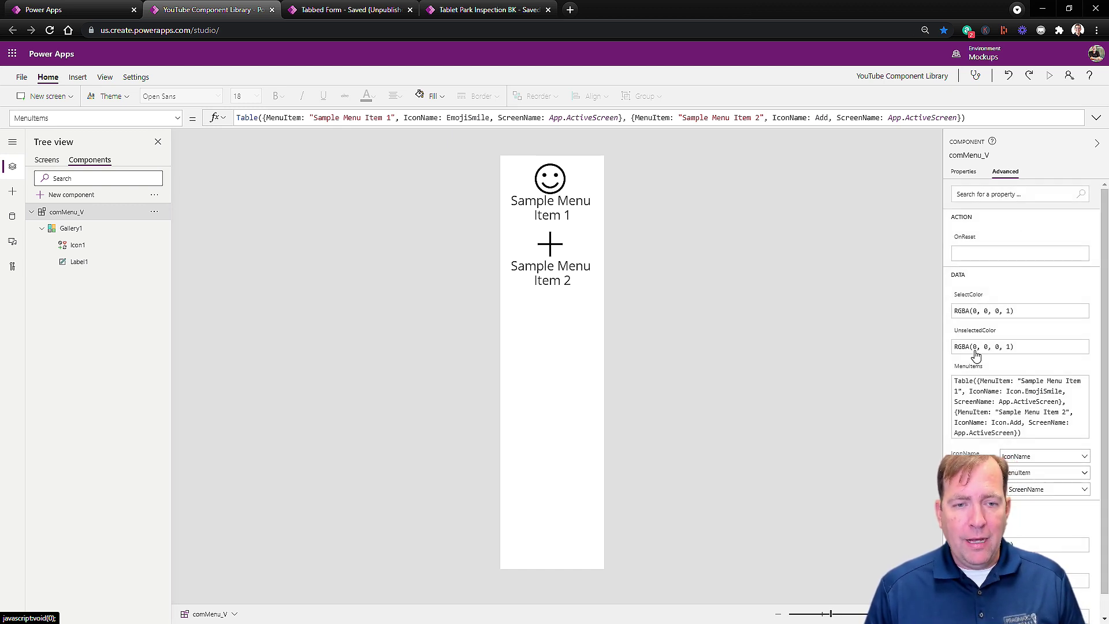
click(1036, 310)
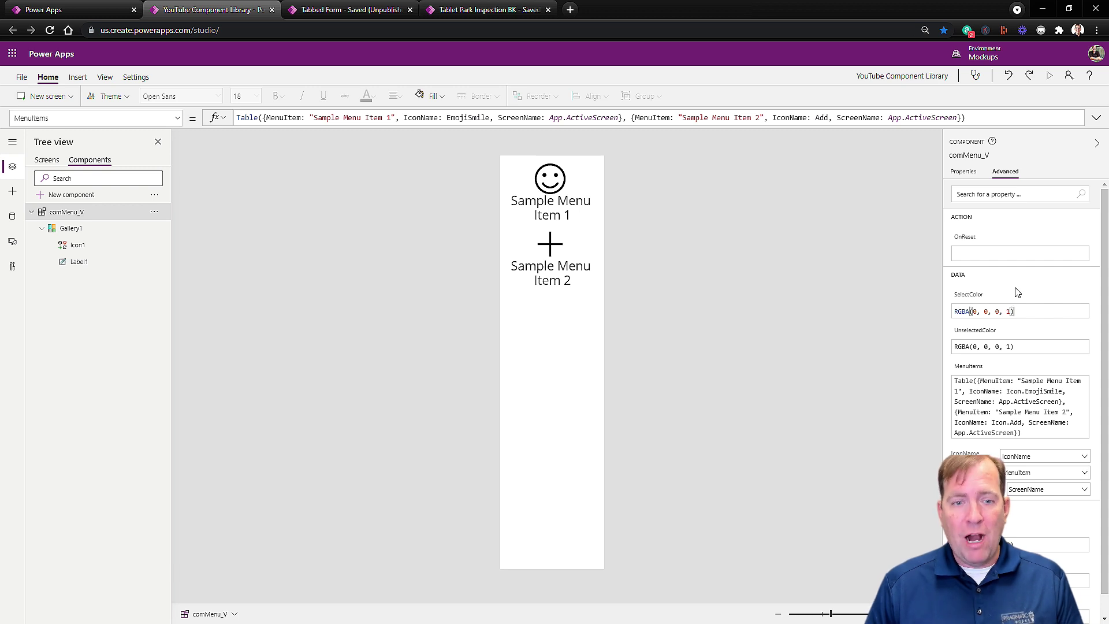
key(Left)
key(Left)
key(Left)
key(Left)
key(Left)
key(Left)
key(Left)
key(Left)
key(Left)
key(Left)
key(Left)
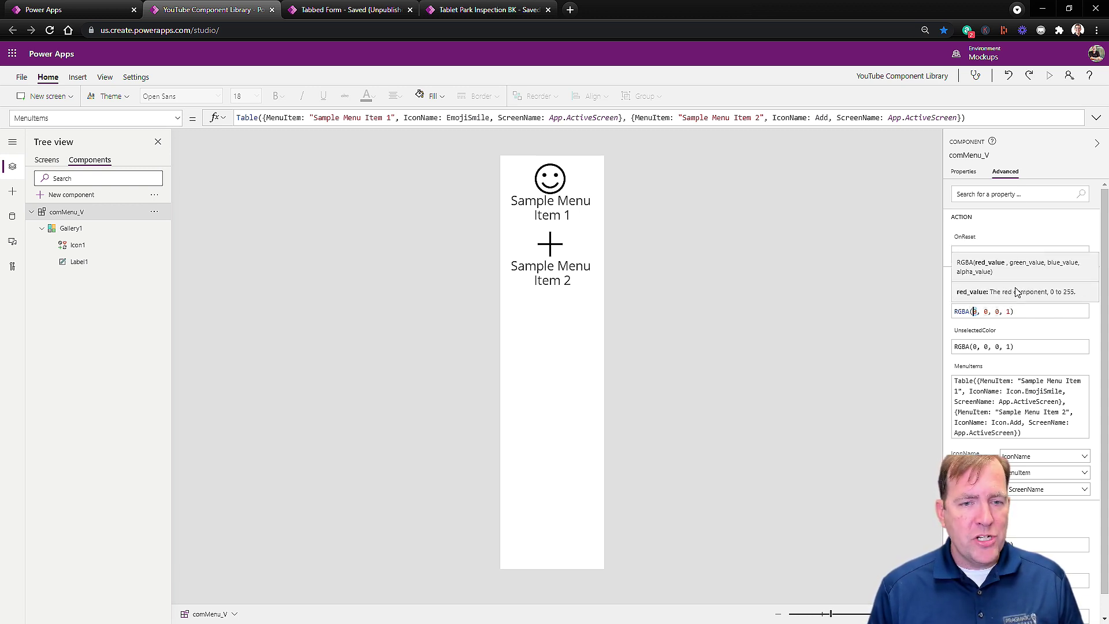
text(0)
click(819, 323)
click(993, 311)
key(BackSpace)
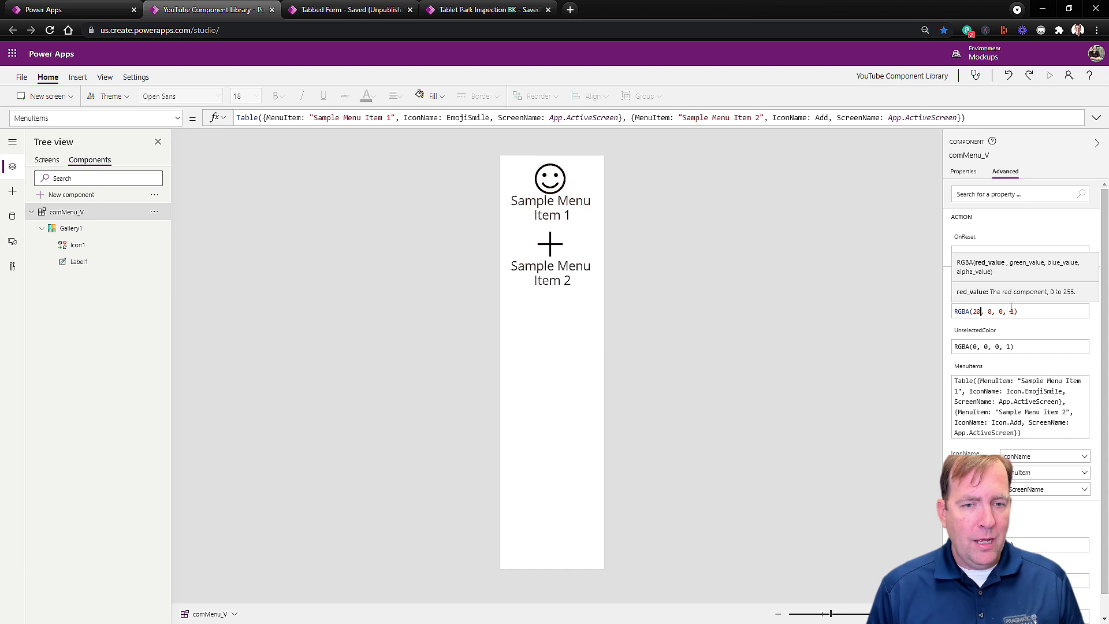
key(Right)
key(Right)
text(2)
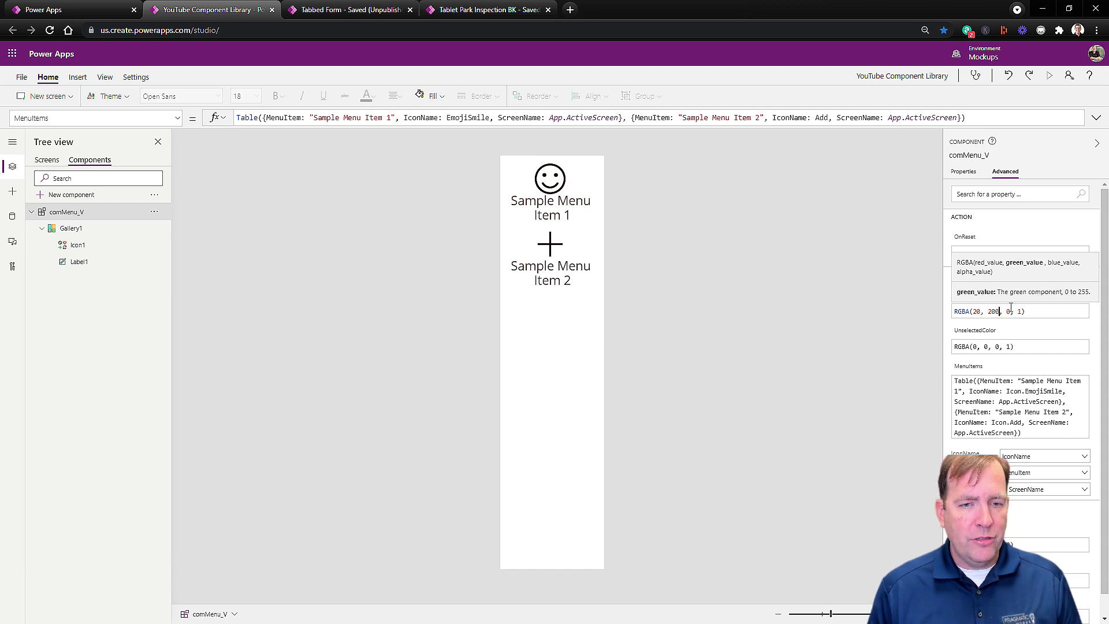
text(0)
key(Right)
key(Right)
text(20)
key(Left)
key(Left)
key(Left)
key(Left)
key(Left)
text(0)
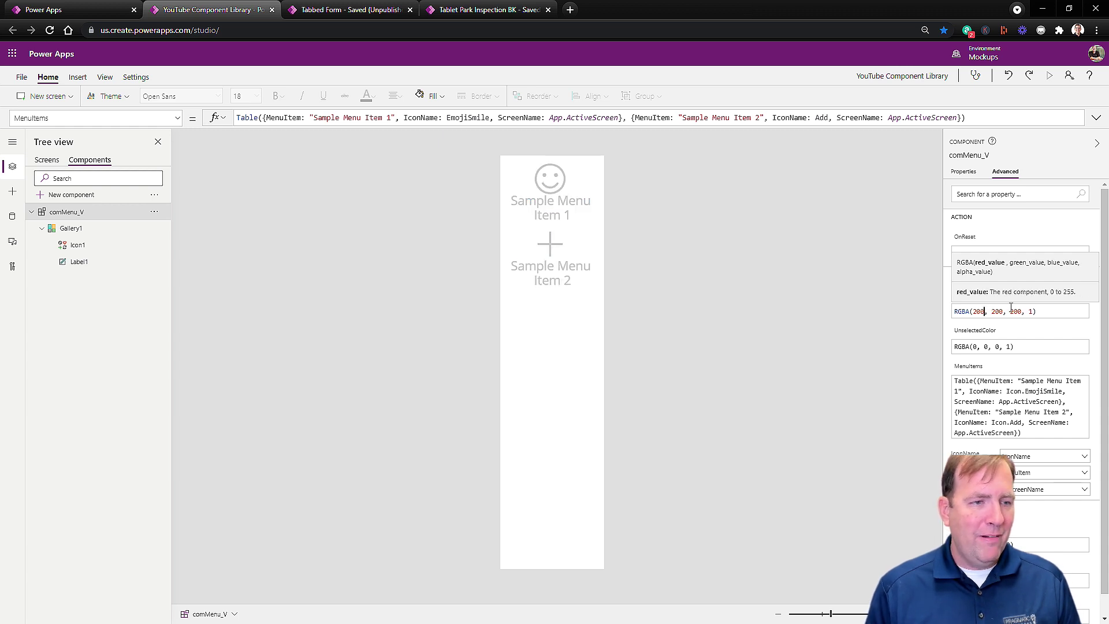
Copy the SelectColor value into the UnselectedColor property, setting it to RGBA(200, 200, 200, 1).
key(ctrl+a)
key(ctrl+c)
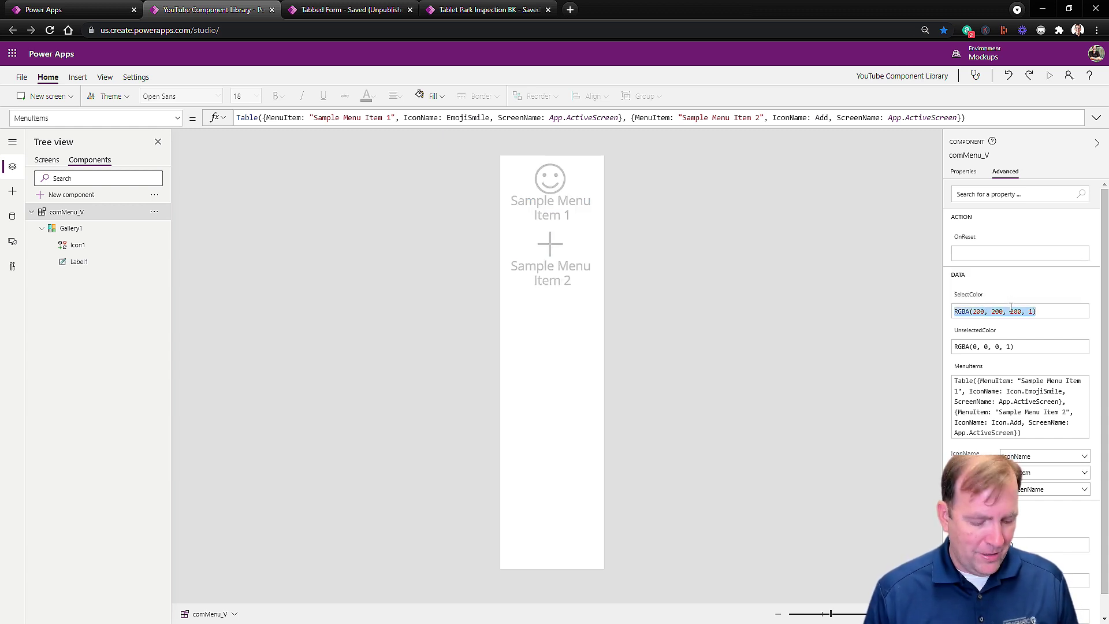
click(1039, 348)
drag(1039, 348, 884, 346)
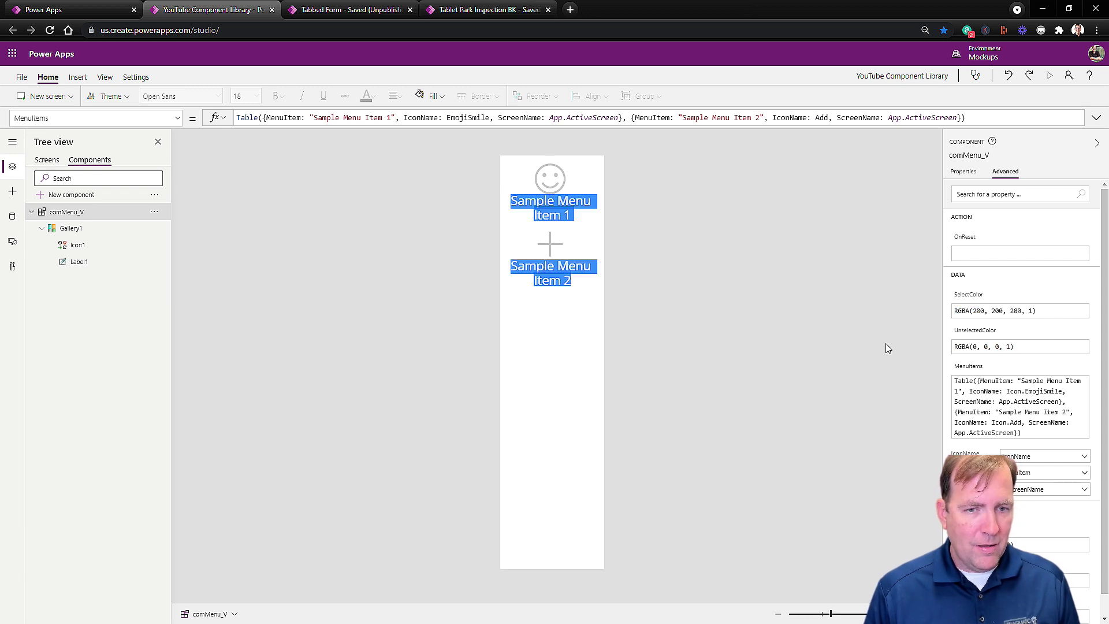
click(1021, 345)
key(ctrl+a)
key(ctrl+v)
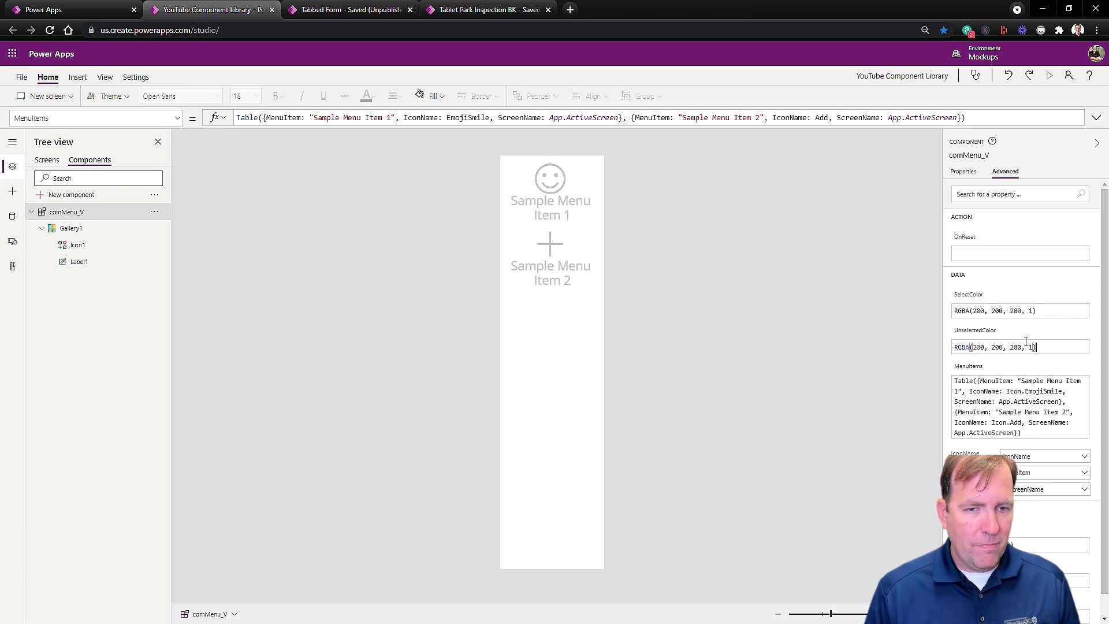
Set the SelectColor property of comMenu_V to RGBA(100, 100, 100, 1).
click(989, 310)
key(Delete)
text(1)
key(Right)
key(Right)
key(Right)
key(Right)
key(Right)
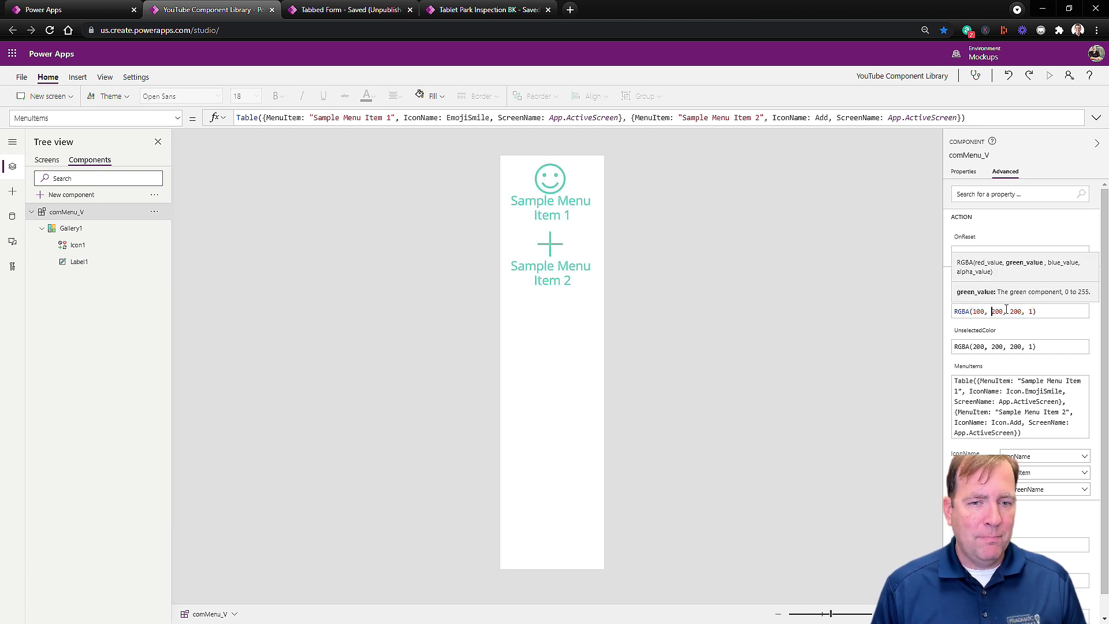
text(1)
key(Right)
key(Right)
key(Right)
key(Right)
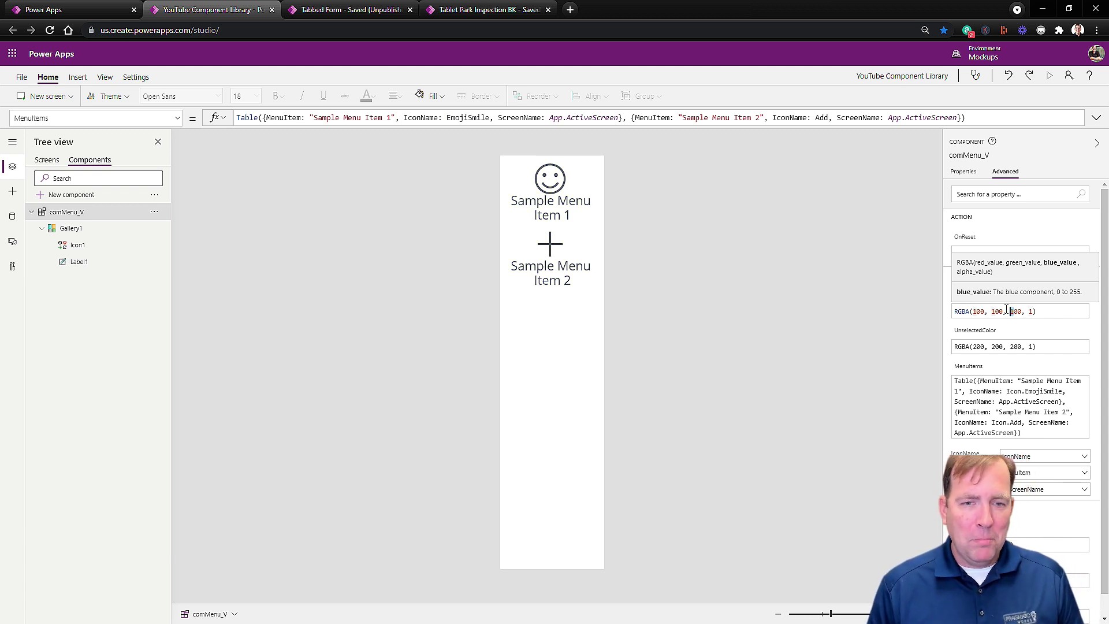
Reduce the red and green components of SelectColor to zero, making it RGBA(0, 0, 100, 1).
key(Left)
key(Left)
key(Left)
key(Left)
key(Left)
key(Left)
key(Left)
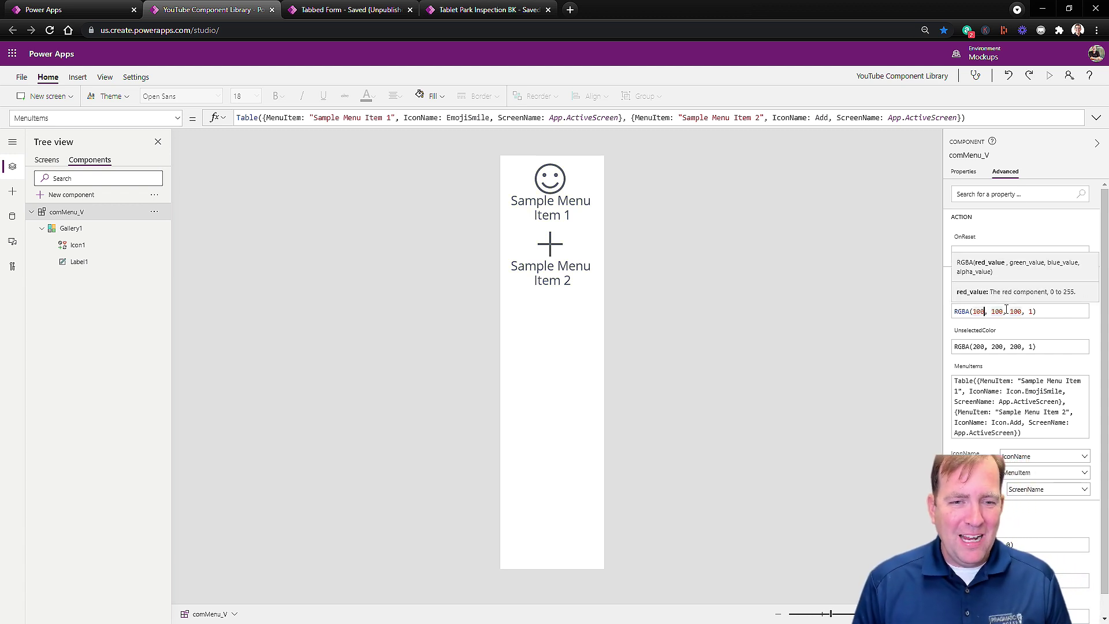
key(Delete)
key(Delete)
key(Right)
key(Delete)
key(Delete)
key(Right)
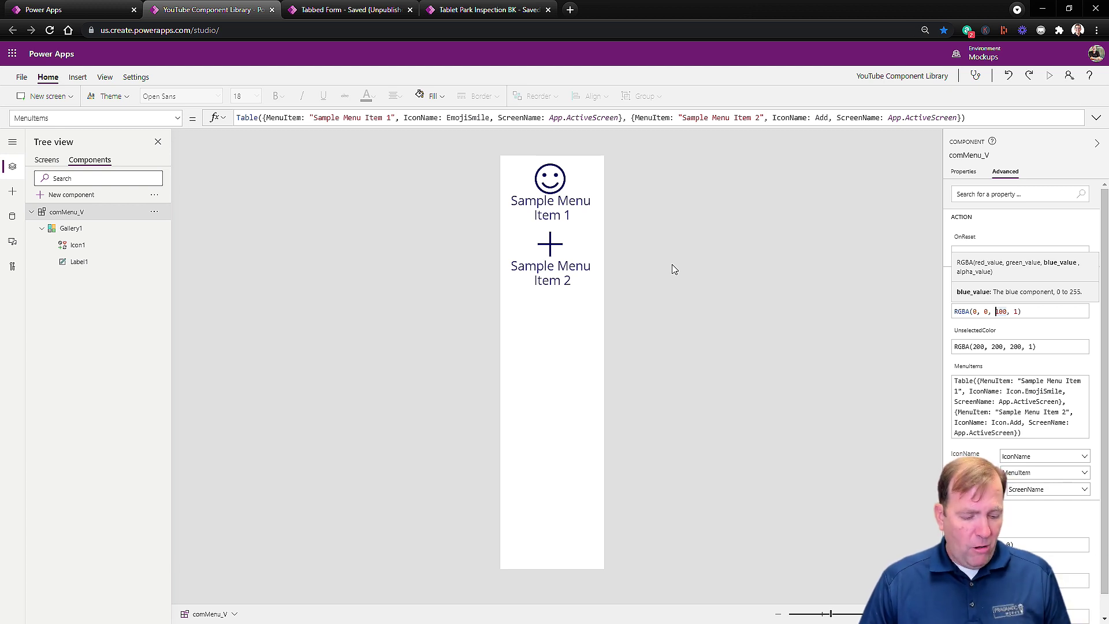
Save the component library to the cloud as YouTube Component Library.
key(ctrl+shift+s)
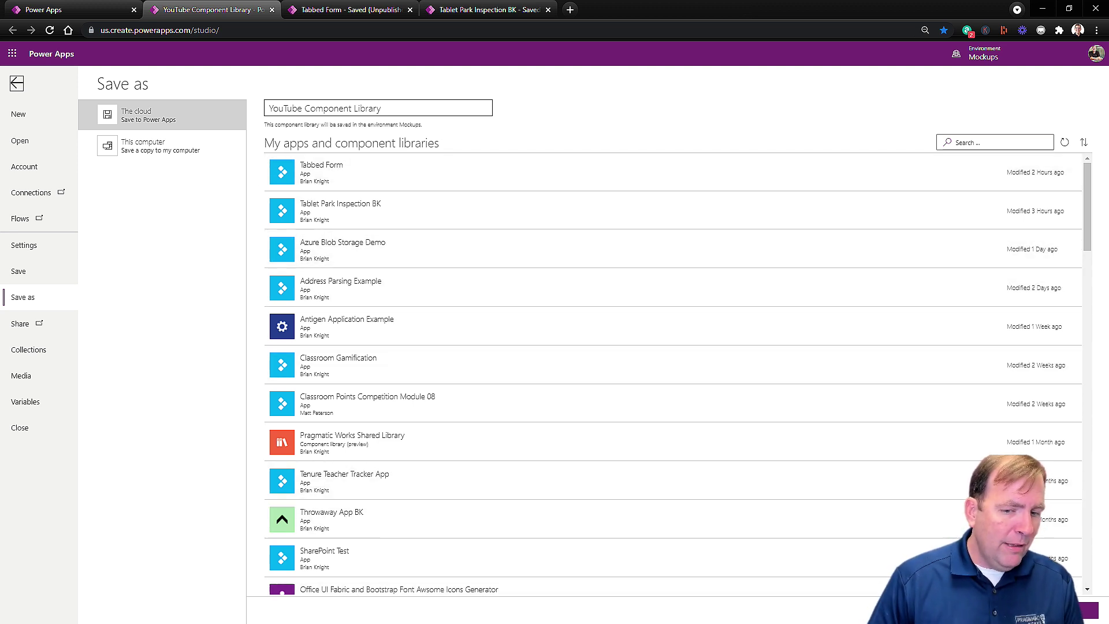
click(1086, 610)
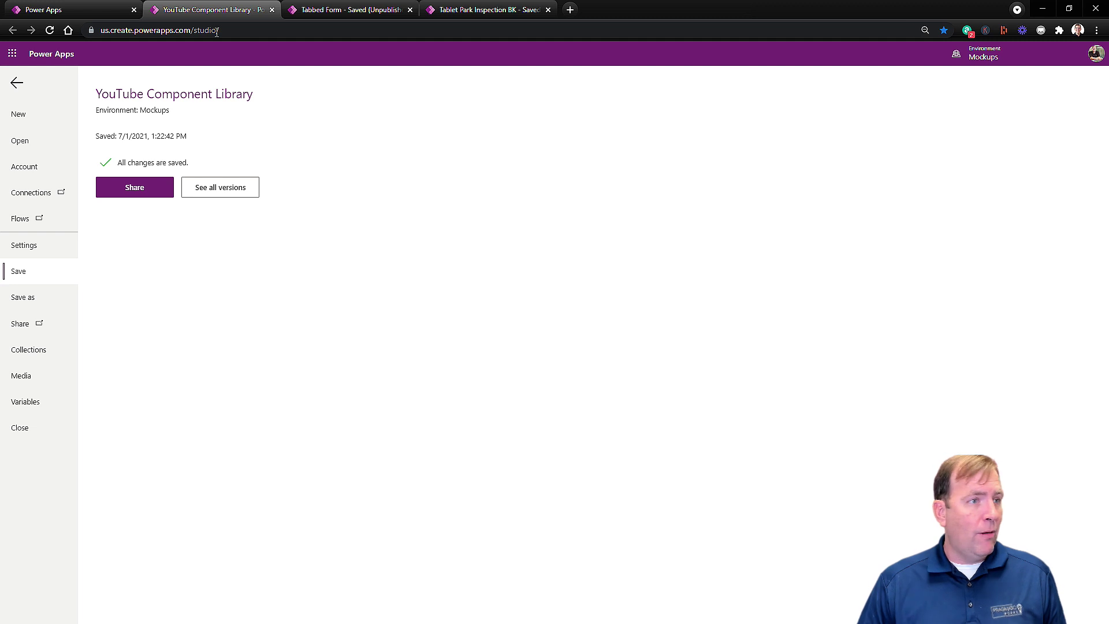
Switch to the Tabbed Form app and import the comMenu_V component from YouTube Component Library.
click(347, 10)
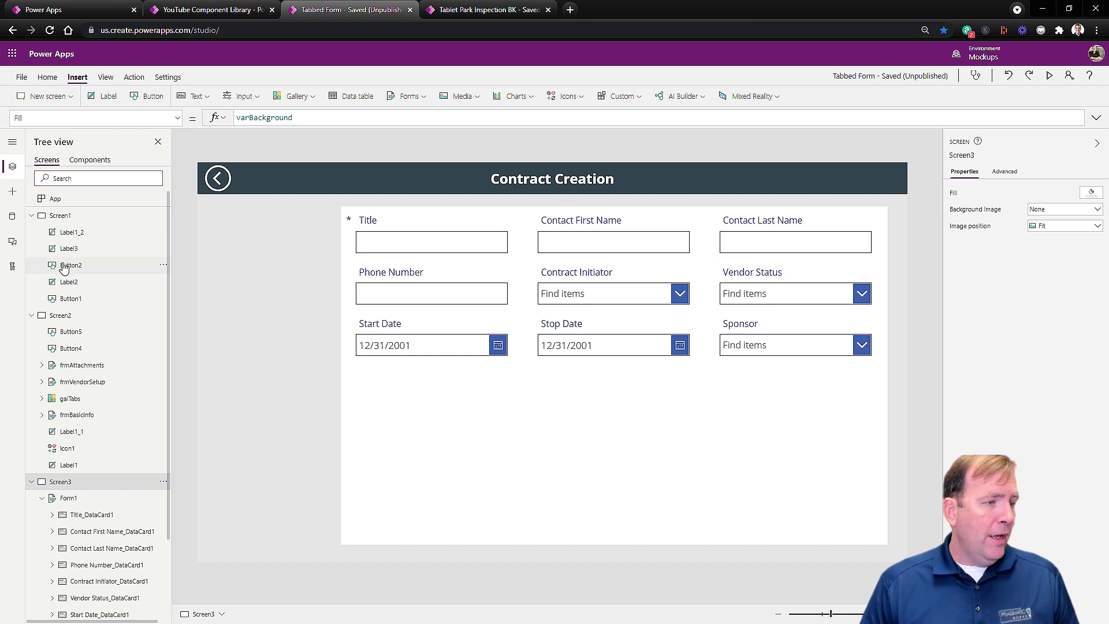
click(12, 192)
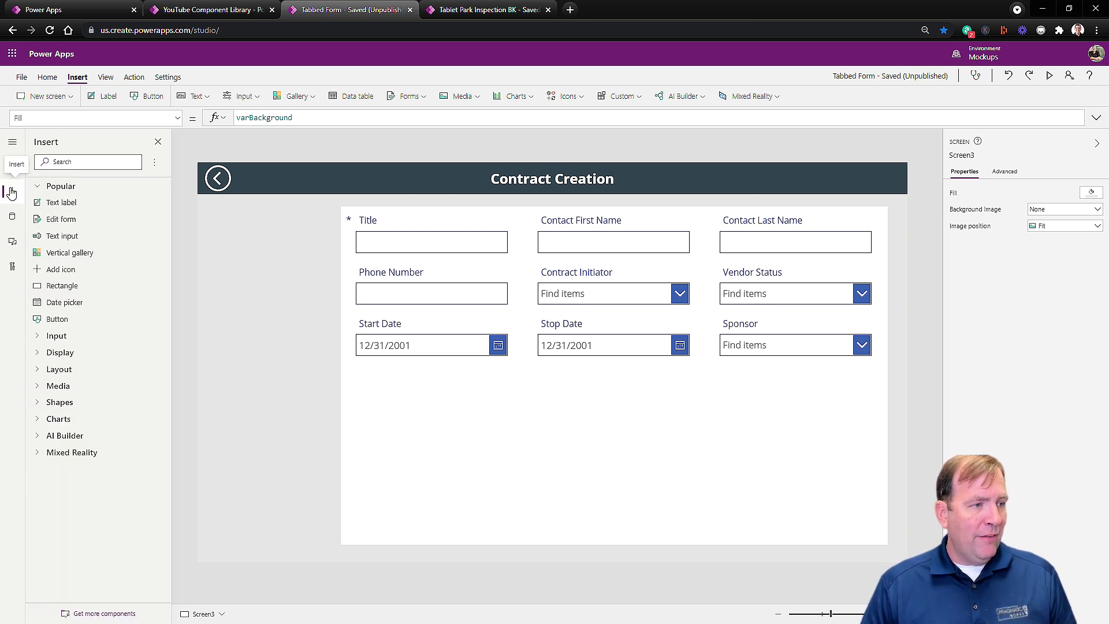
click(120, 611)
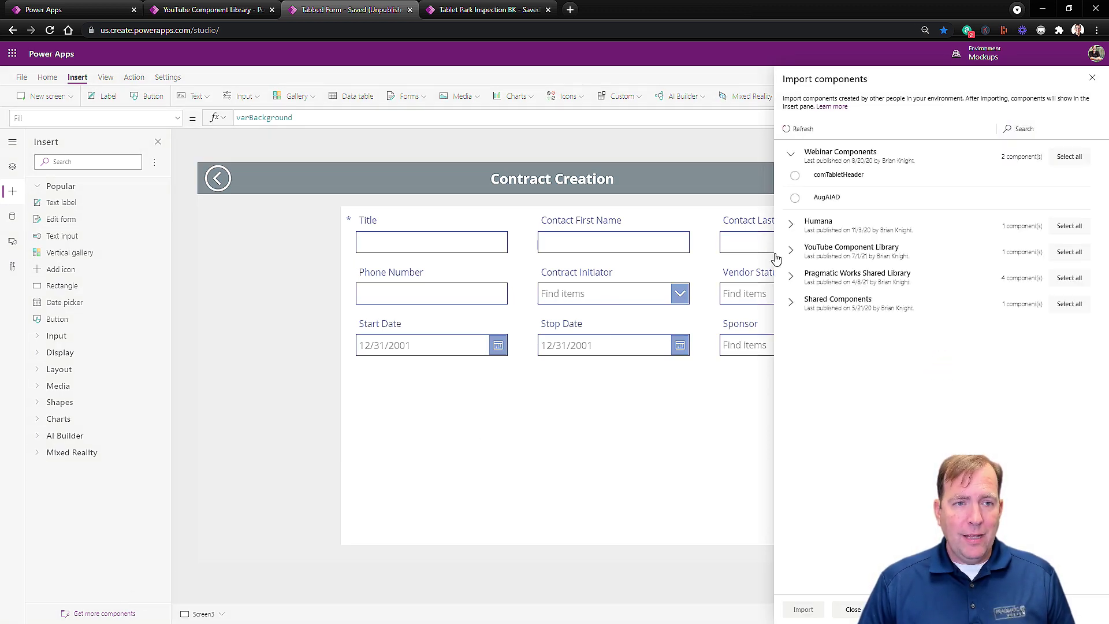
click(800, 272)
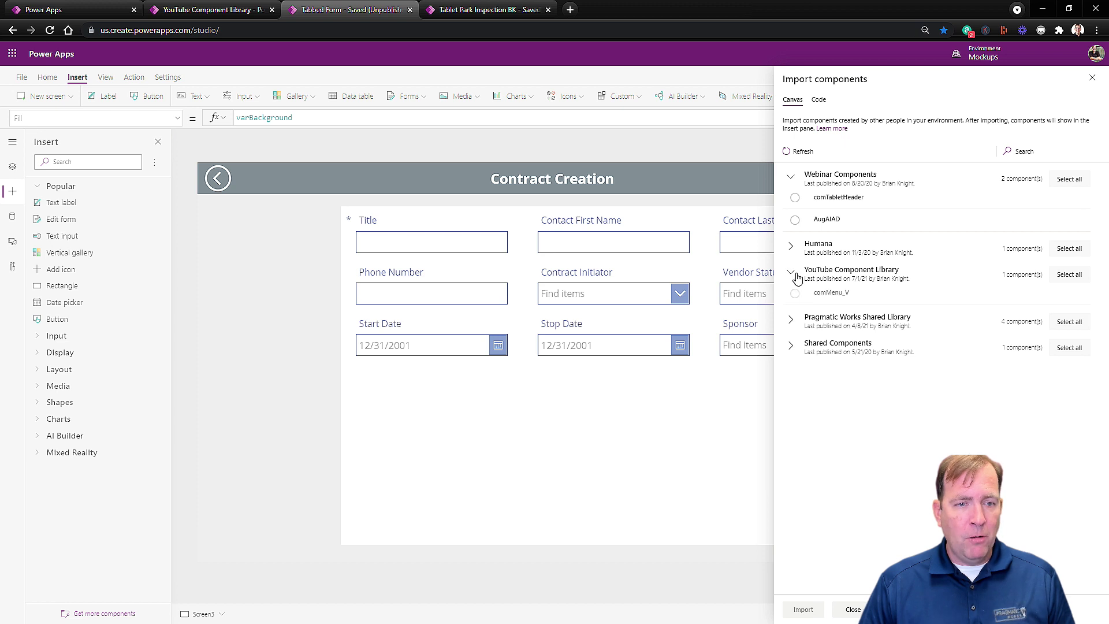
click(795, 293)
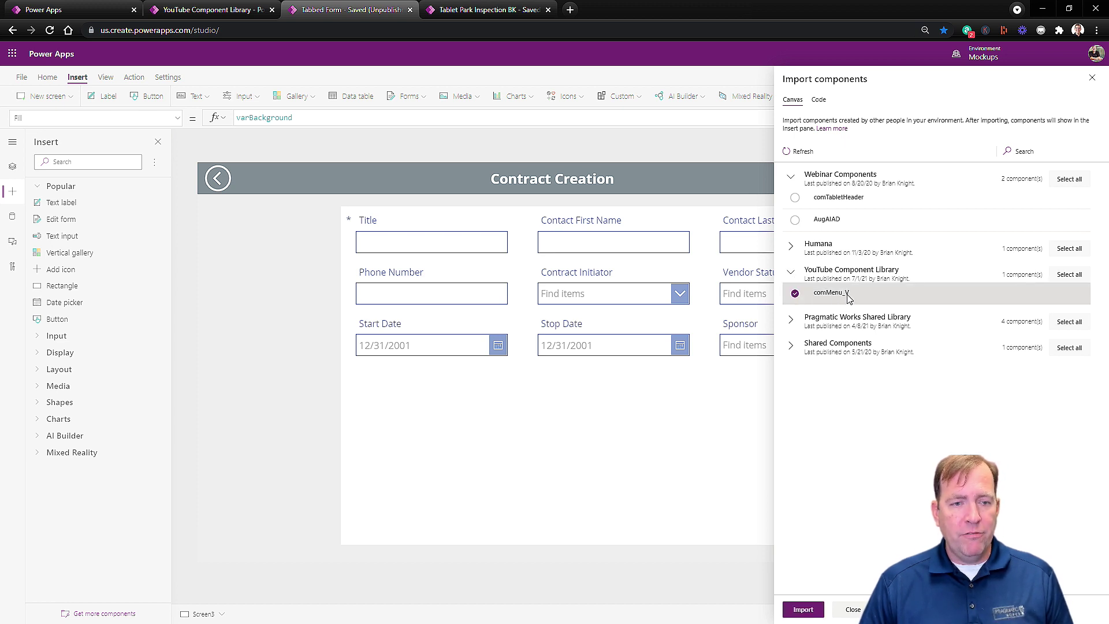
click(802, 610)
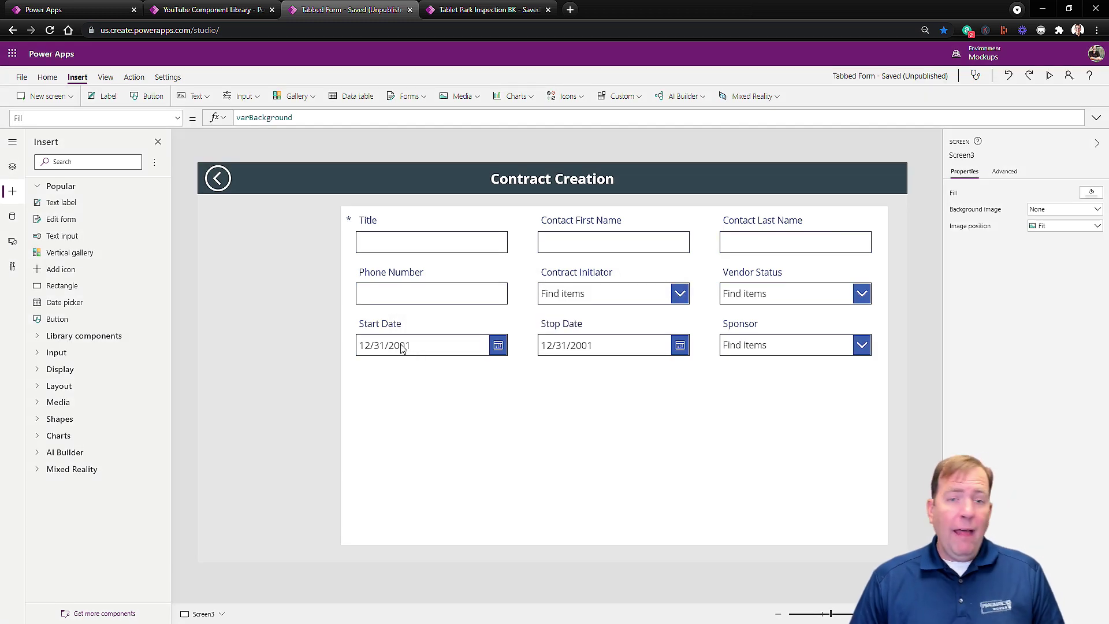
Insert the comMenu_V library component on Screen3 and place it below the header, beside the form.
click(44, 337)
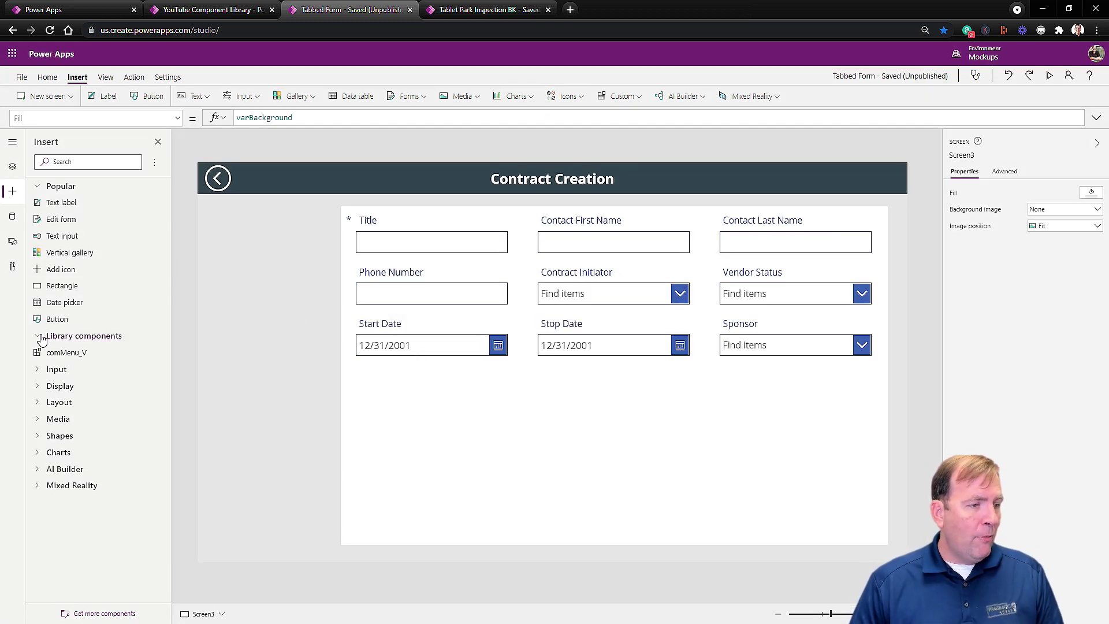
click(67, 352)
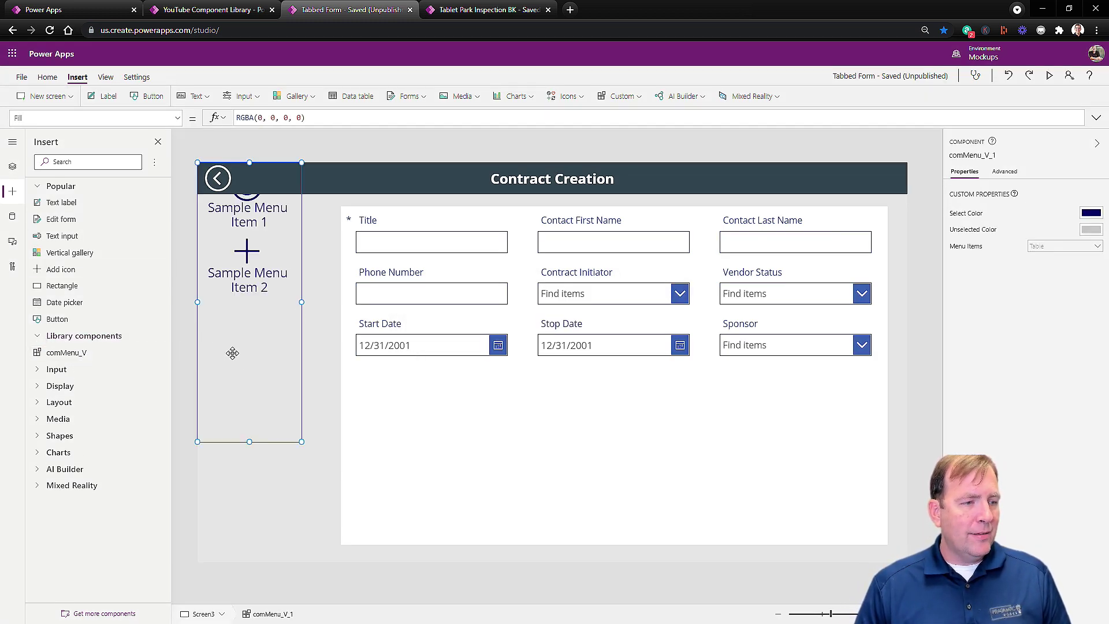
mouse_move(287, 436)
mouse_down()
mouse_move(299, 453)
mouse_move(307, 435)
mouse_move(292, 461)
mouse_move(317, 448)
mouse_move(299, 445)
mouse_up()
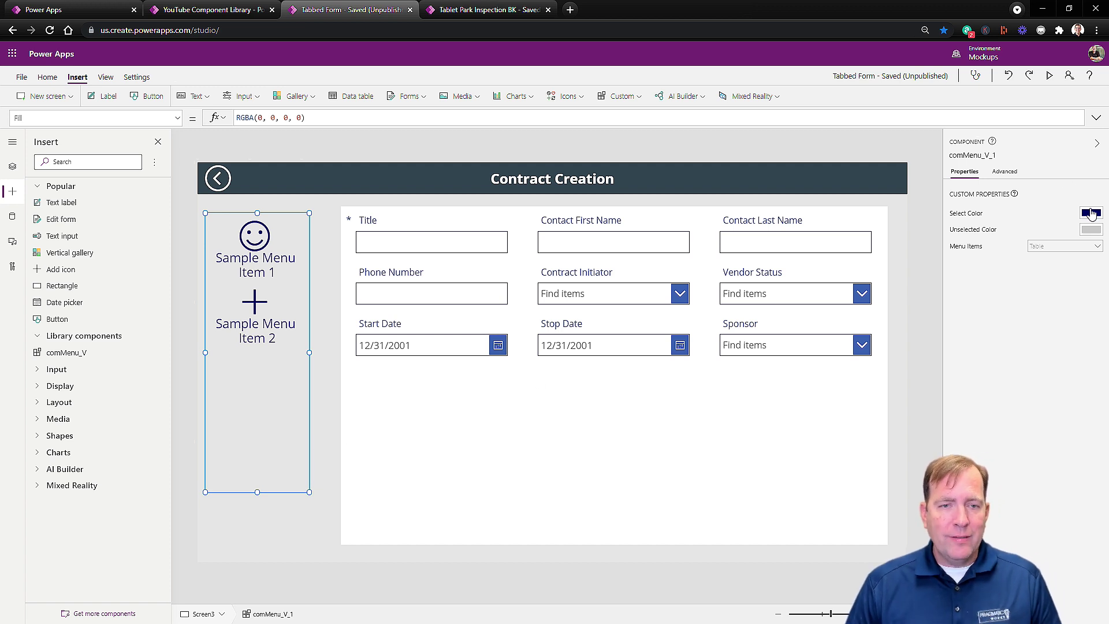
Change the inserted menu's Select Color to the medium-blue theme color and set its Fill to White.
click(1090, 213)
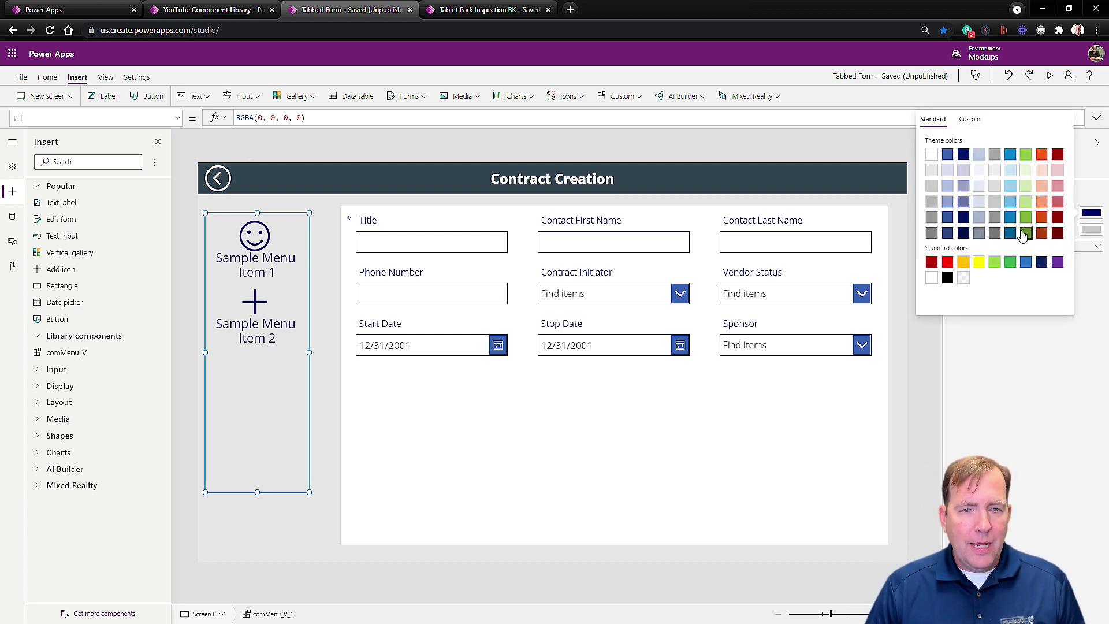
click(947, 217)
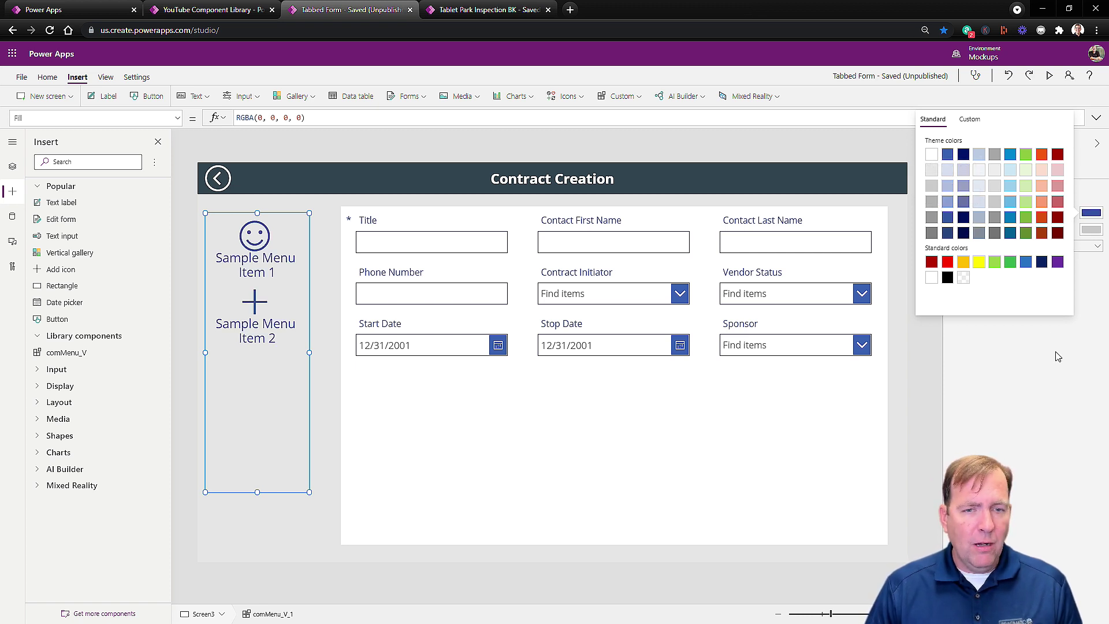
click(1074, 289)
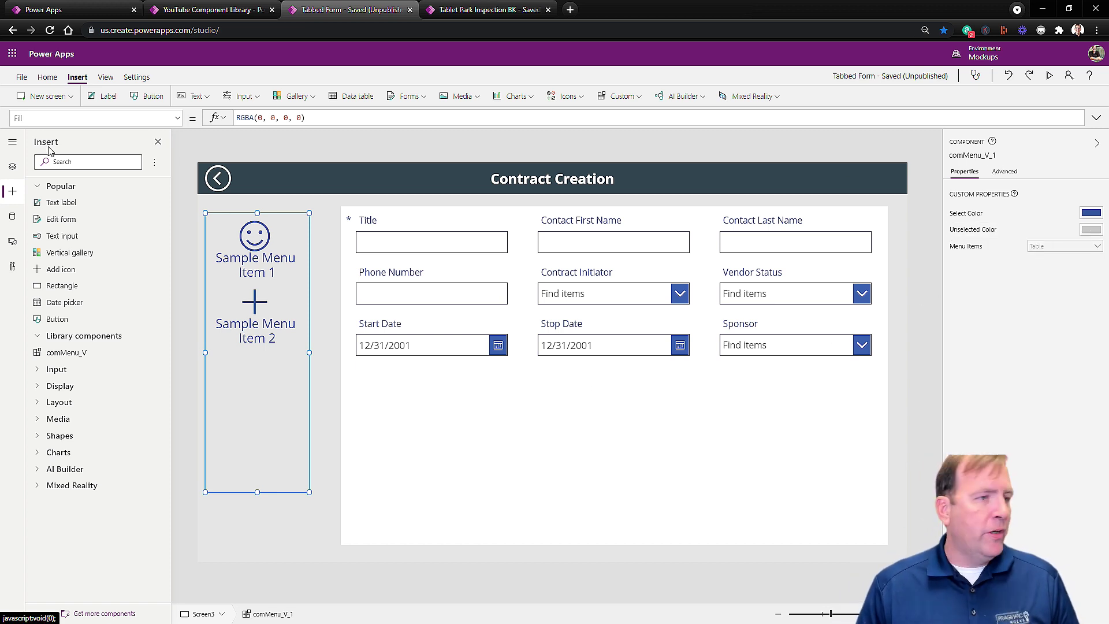
key(ctrl+a)
text(White)
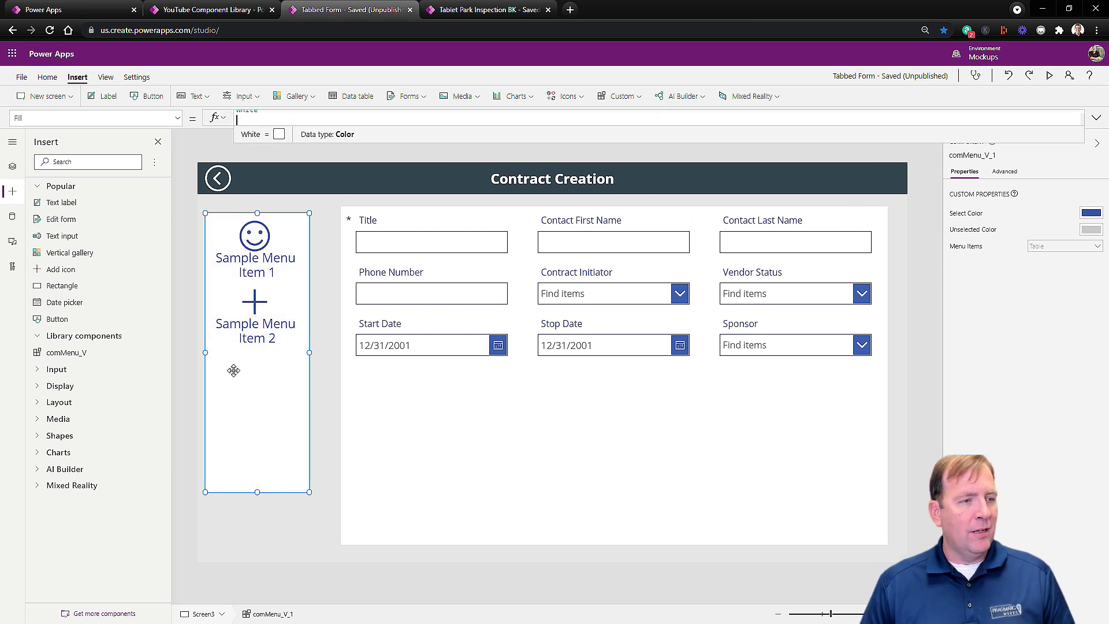
click(183, 412)
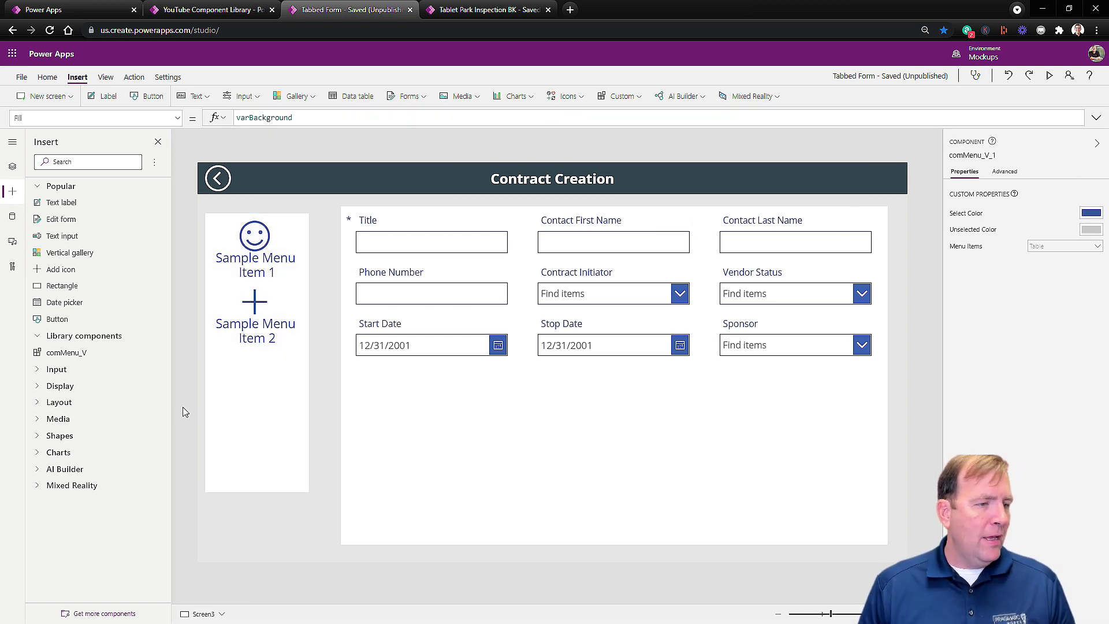
Align the menu with the screen's left edge and stretch it from the header down to the screen's bottom edge.
drag(234, 404, 215, 402)
drag(295, 494, 290, 563)
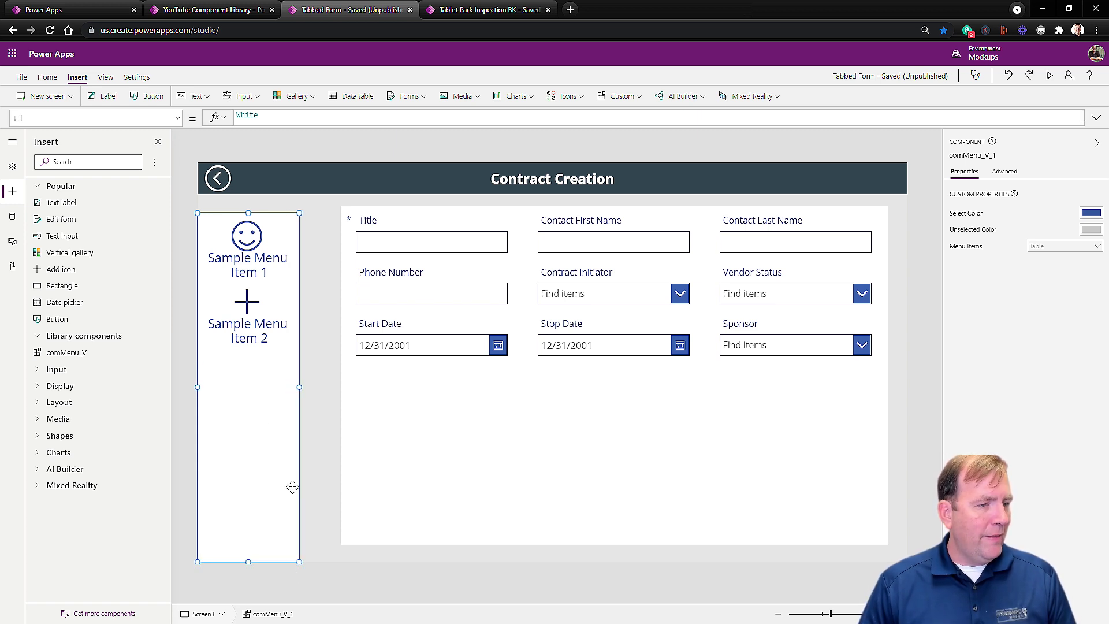
drag(298, 211, 303, 195)
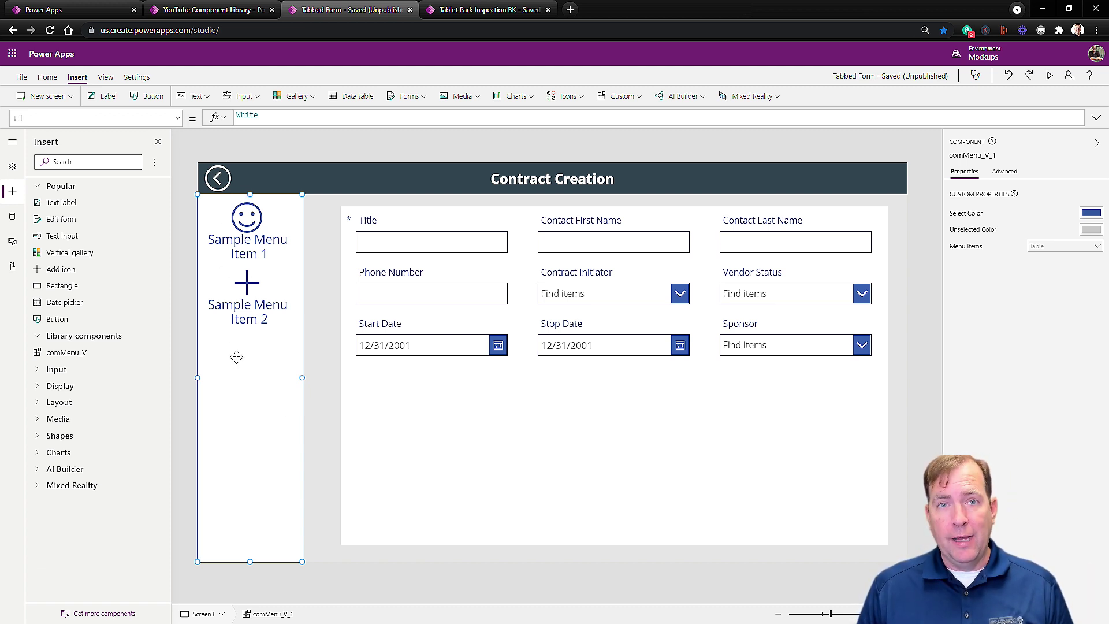
Show the inserted menu's MenuItems property and copy its whole sample Table formula.
click(178, 119)
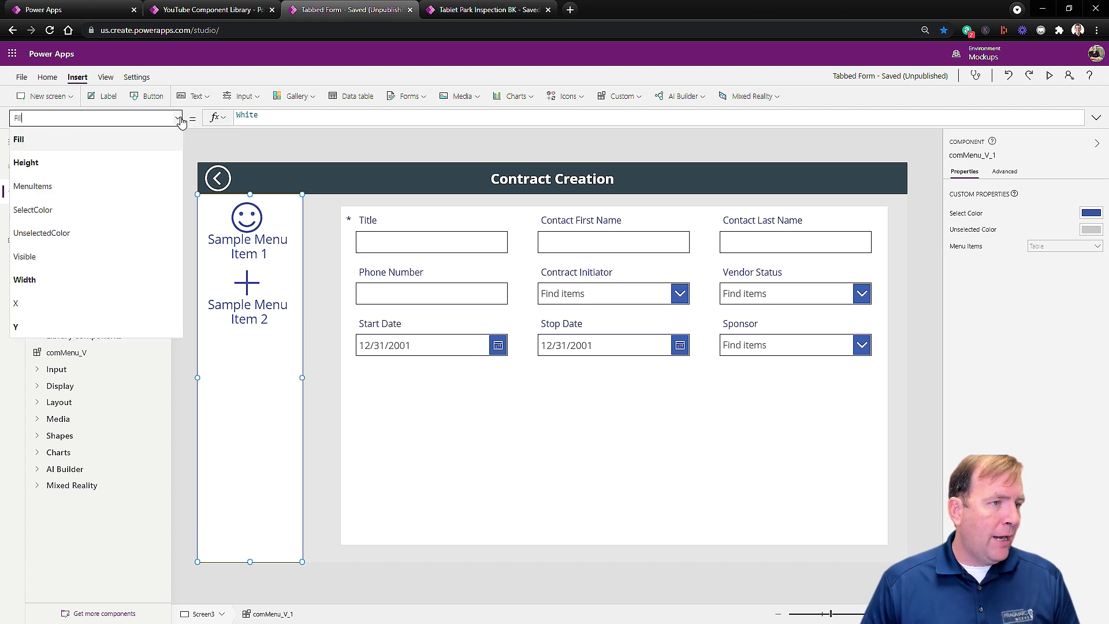
click(94, 186)
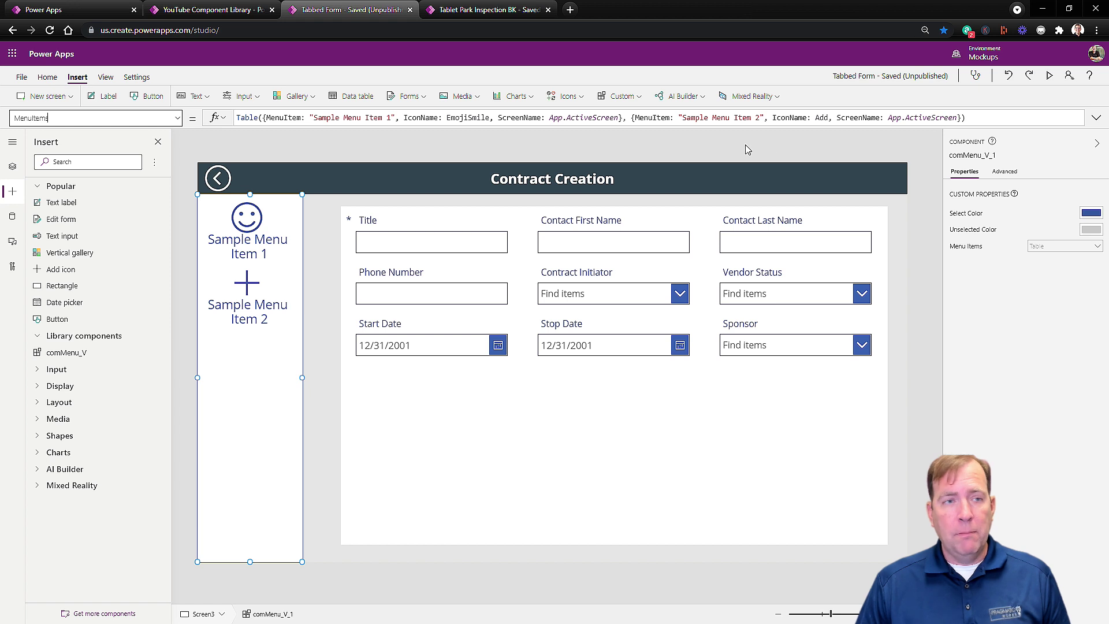
click(11, 168)
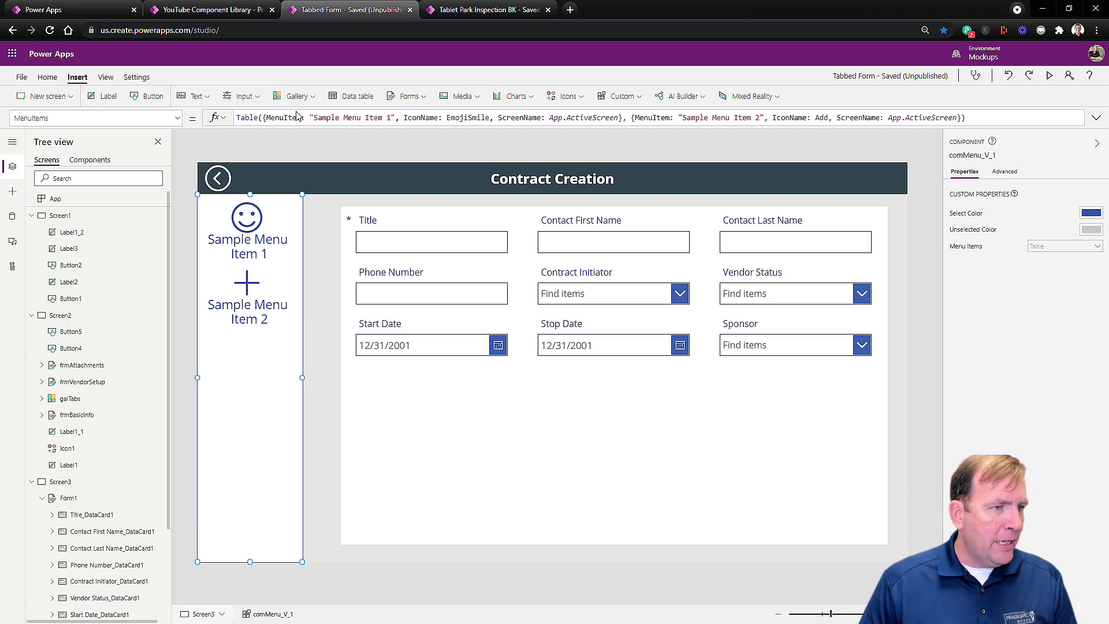
click(239, 116)
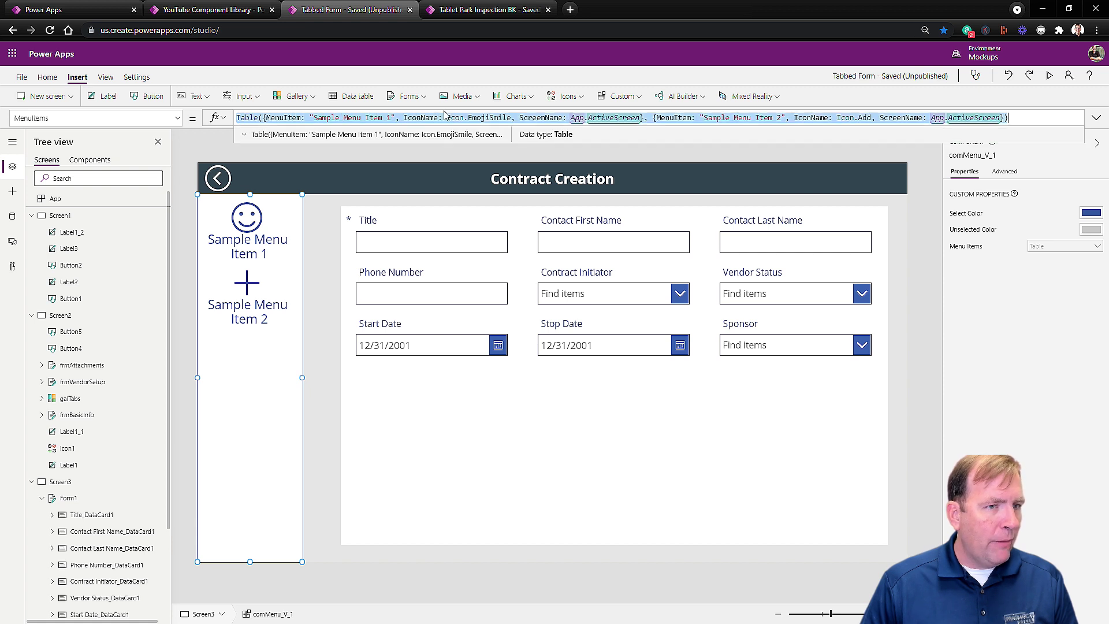
key(ctrl+a)
key(ctrl+c)
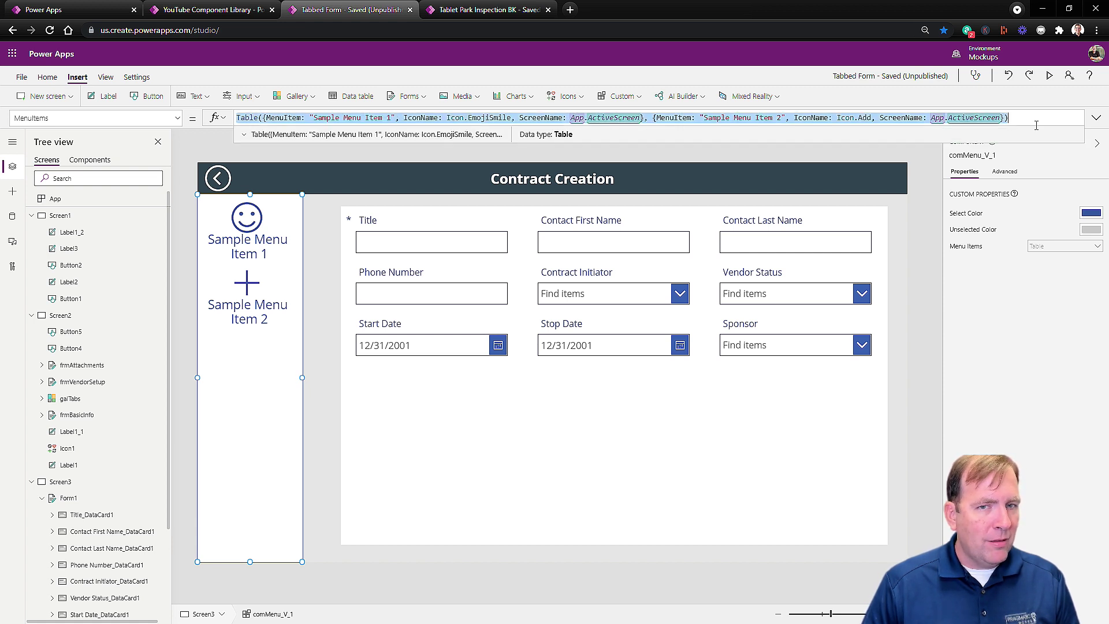
In the App object's OnStart formula, end the varUserEmail statement with a semicolon and paste the copied Table formula on a new line.
click(79, 198)
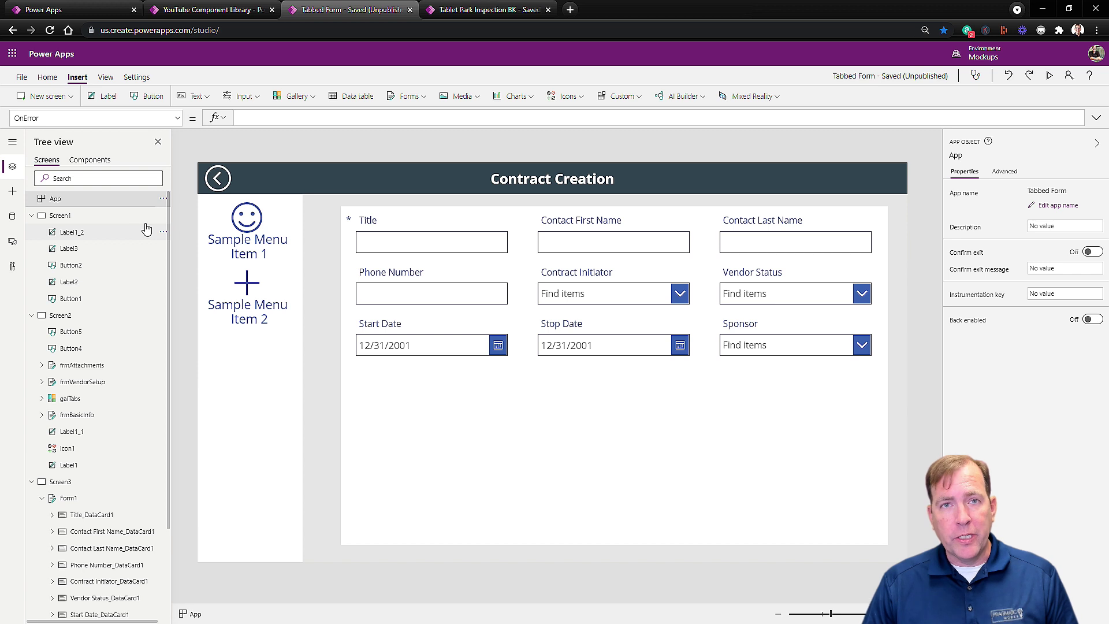
click(176, 119)
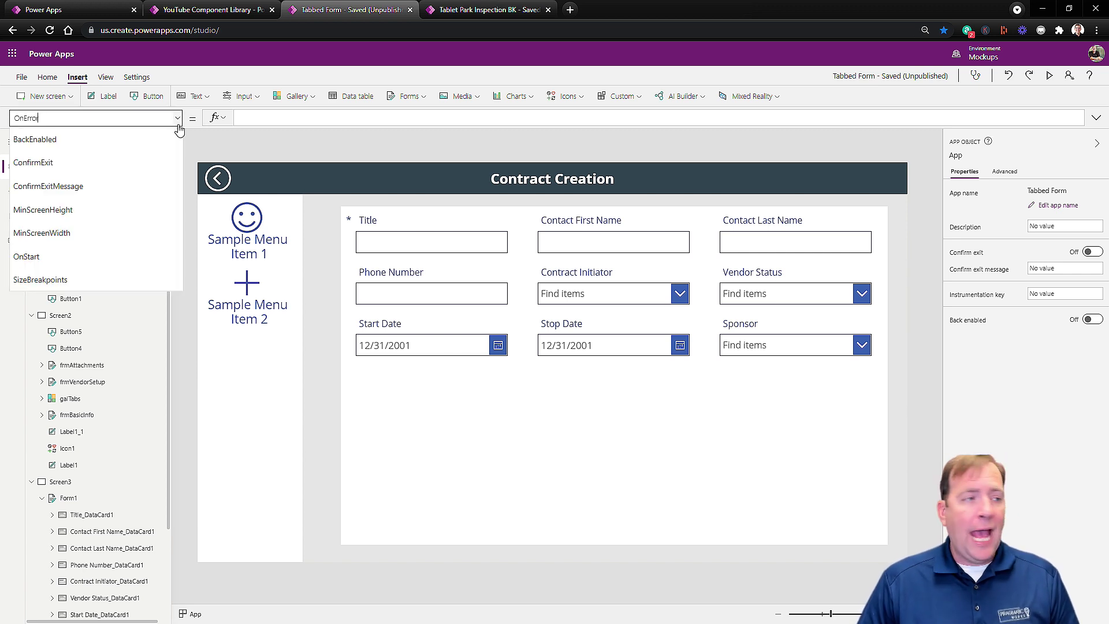
click(48, 257)
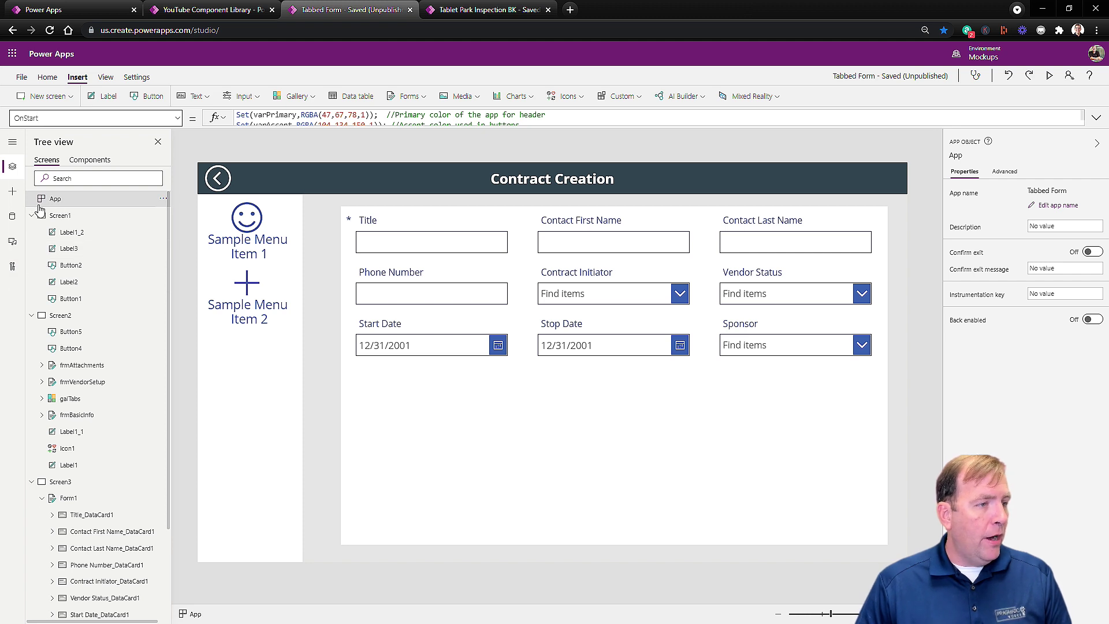
click(411, 122)
click(603, 147)
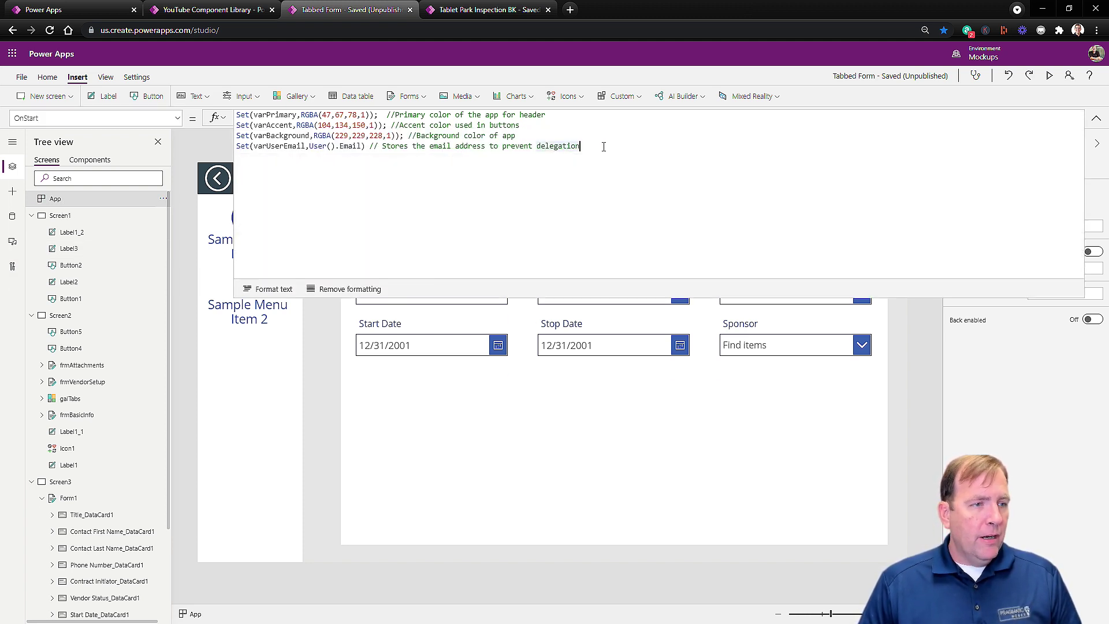
key(shift+Return)
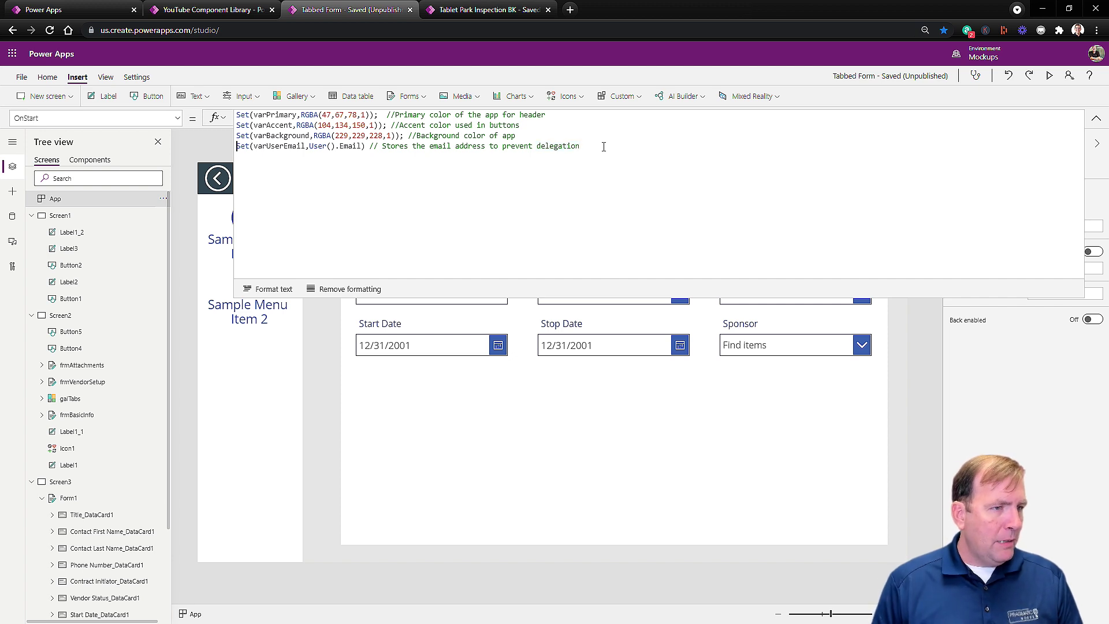
key(ctrl+Right)
key(ctrl+Right)
key(ctrl+Right)
key(ctrl+Right)
key(ctrl+Right)
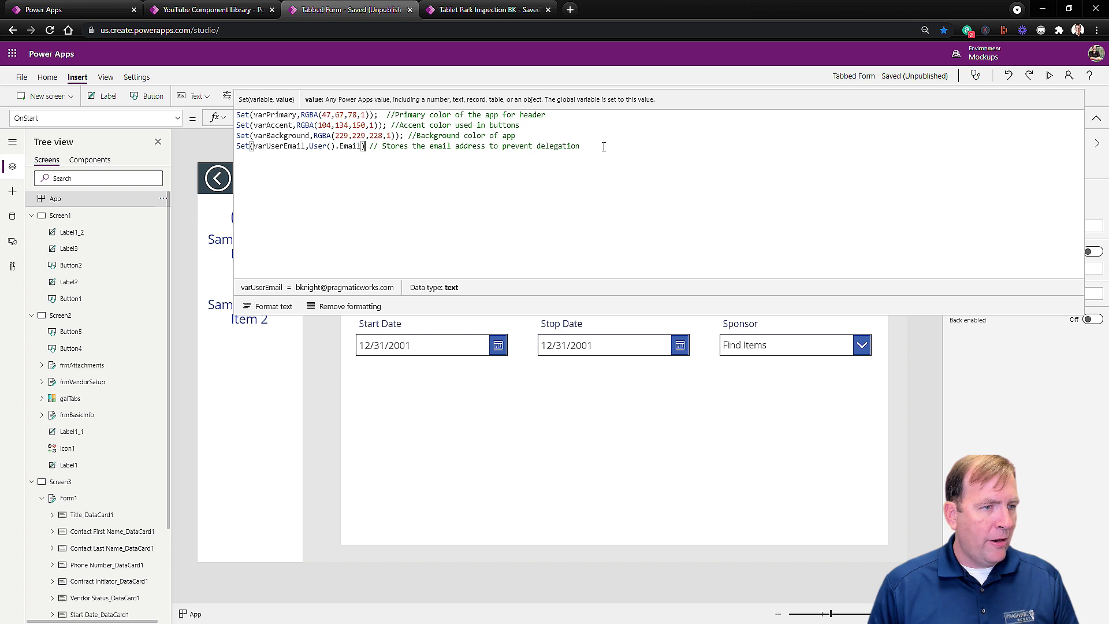
text(;)
key(shift+Return)
key(ctrl+v)
key(Left)
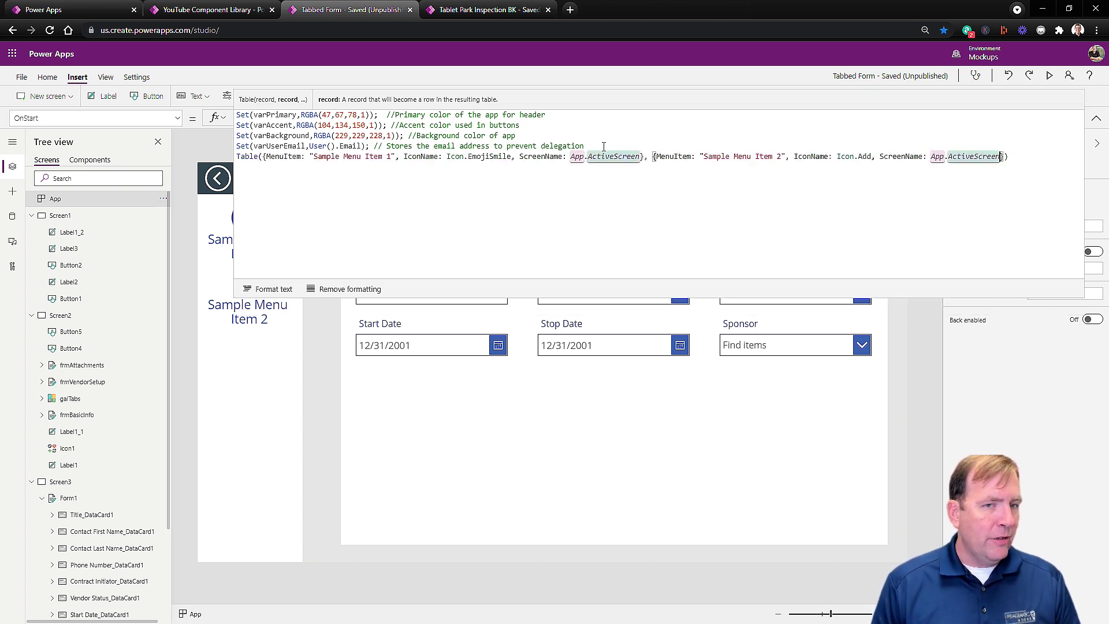
Replace the pasted Table function with ClearCollect and add colMenu as its collection name before the records.
double_click(250, 159)
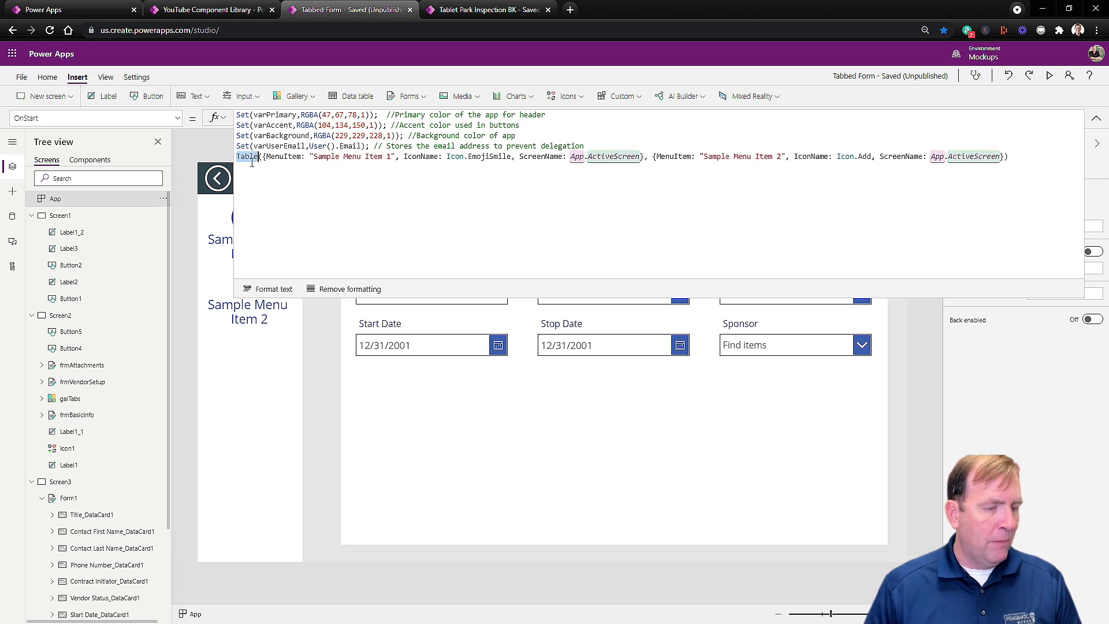
key(BackSpace)
text(Clear)
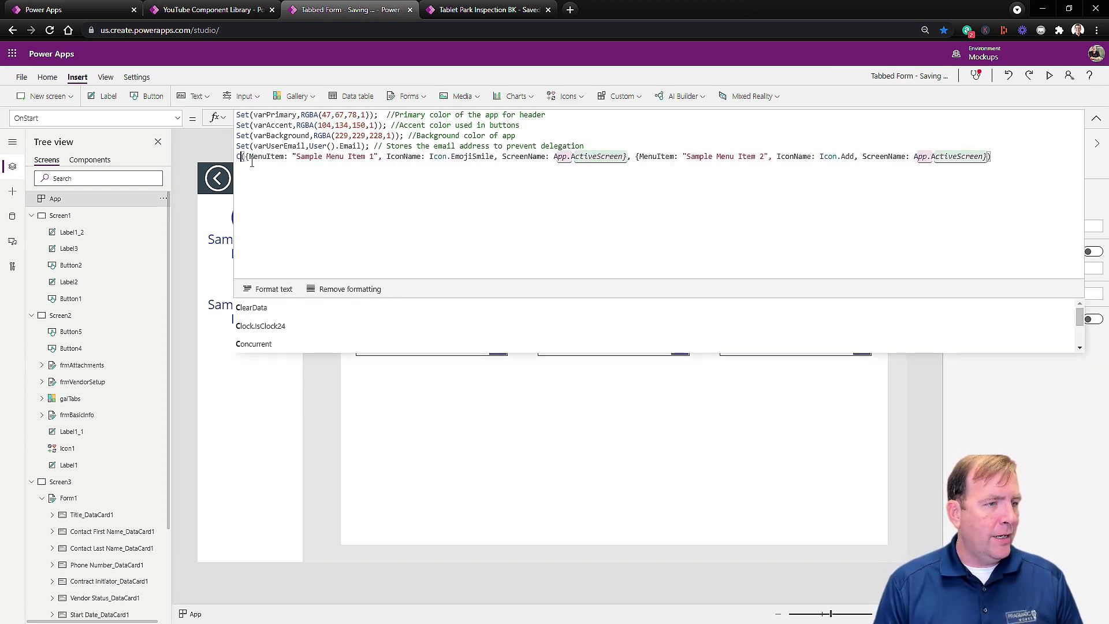
text(Collect)
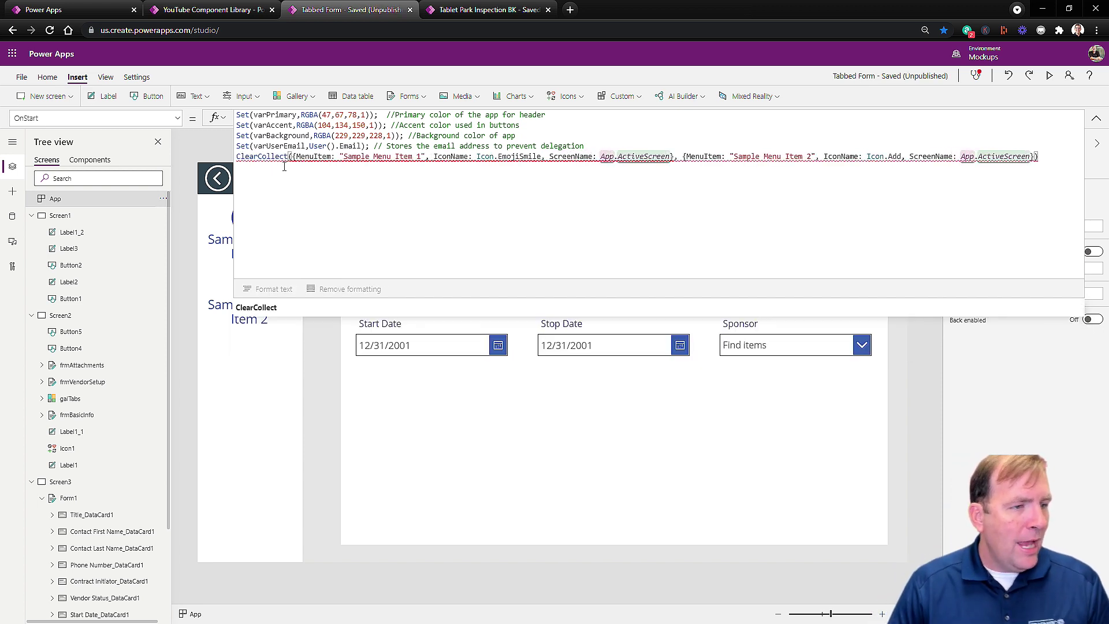
key(Right)
text(col)
text(e)
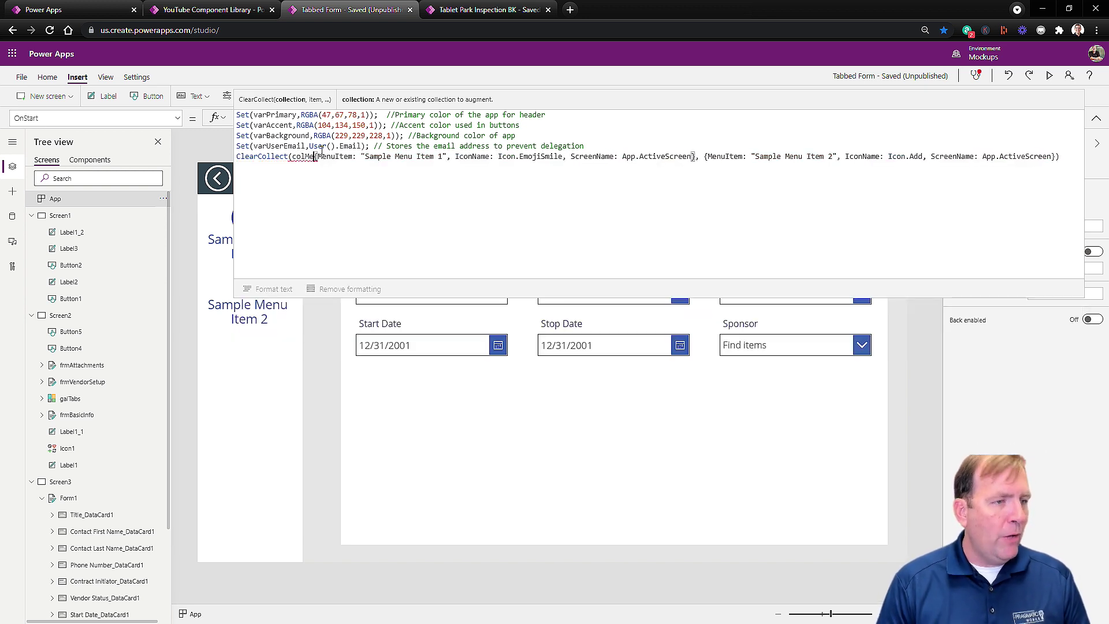
text(nu,)
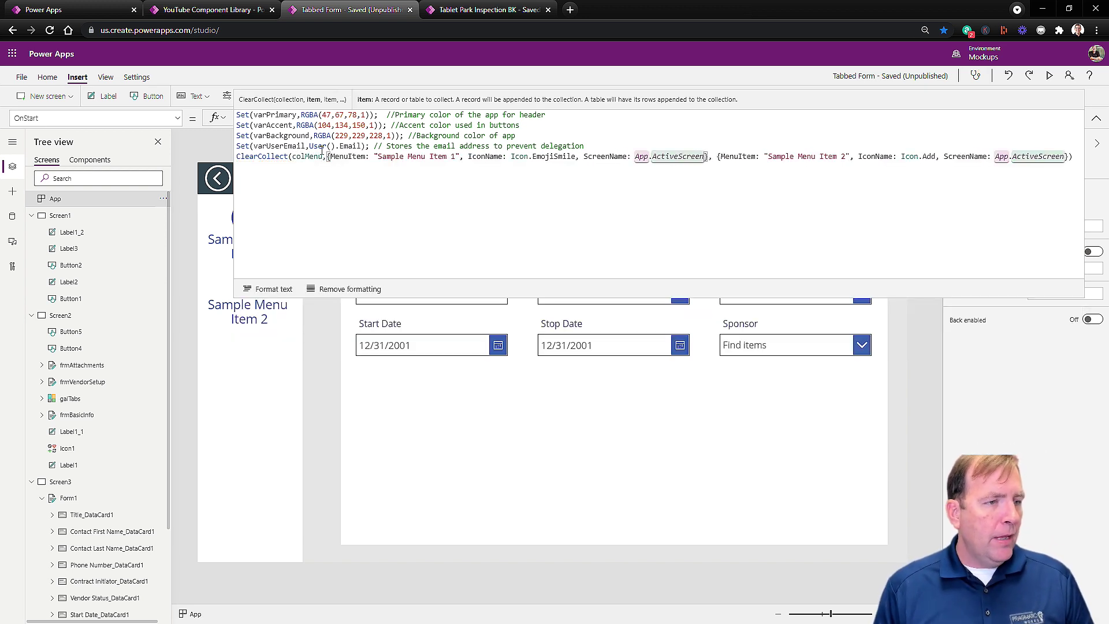
Set the MenuItem text of the first colMenu record to "Home".
key(Right)
key(Right)
key(Right)
key(Right)
key(Right)
key(Right)
key(Right)
key(Right)
key(Right)
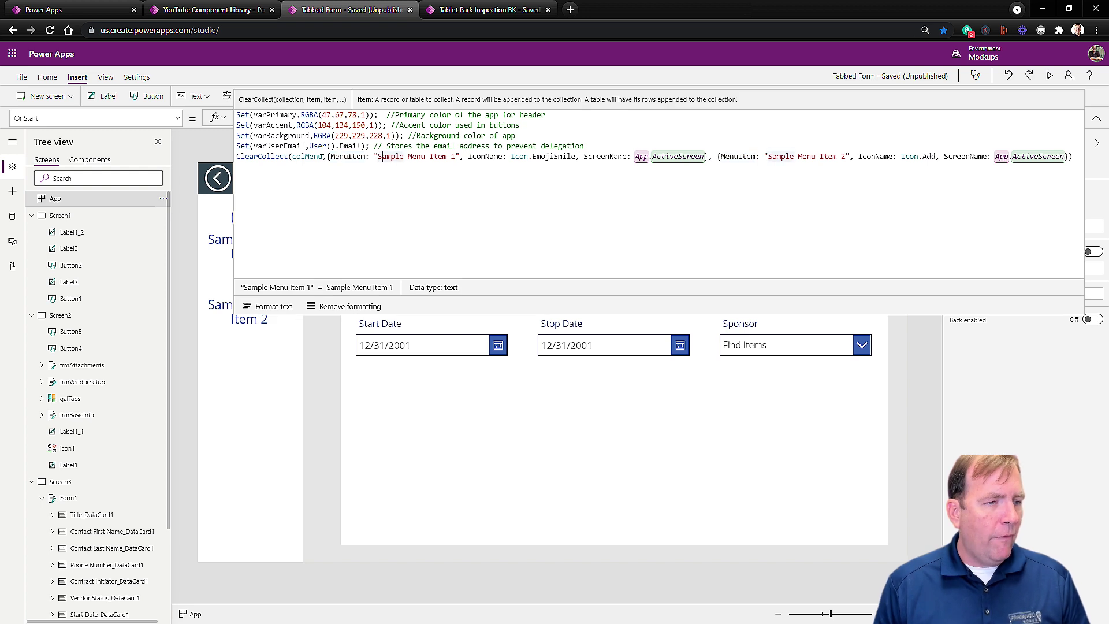
key(ctrl+shift+Right)
key(ctrl+shift+Right)
key(ctrl+shift+Right)
key(ctrl+shift+Right)
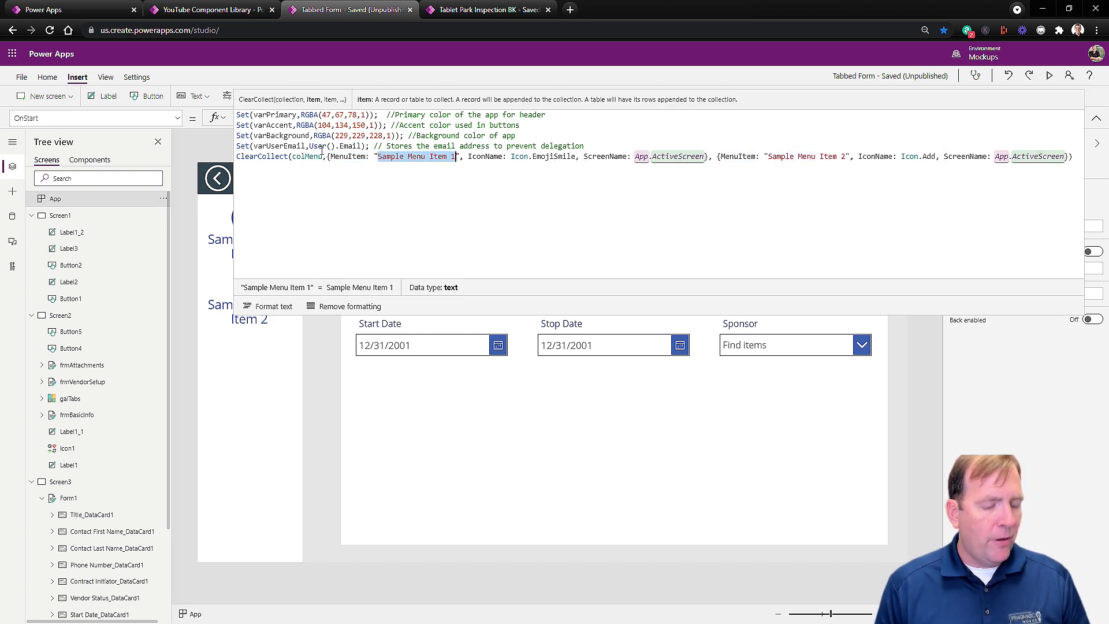
text(Home)
Set the IconName of the Home record to Icon.Home.
key(Right)
key(Right)
key(Right)
key(Right)
key(Right)
key(Right)
key(Right)
key(Right)
key(ctrl+shift+Right)
key(BackSpace)
text(Home)
Replace App.ActiveScreen in the Home record's ScreenName with Screen1.
key(Right)
key(Right)
key(Right)
key(Right)
key(Right)
key(Right)
key(Right)
key(Right)
key(Right)
key(Right)
key(Right)
key(Right)
key(Right)
key(Right)
key(Right)
key(Right)
key(Right)
key(Right)
key(Right)
key(Right)
key(Right)
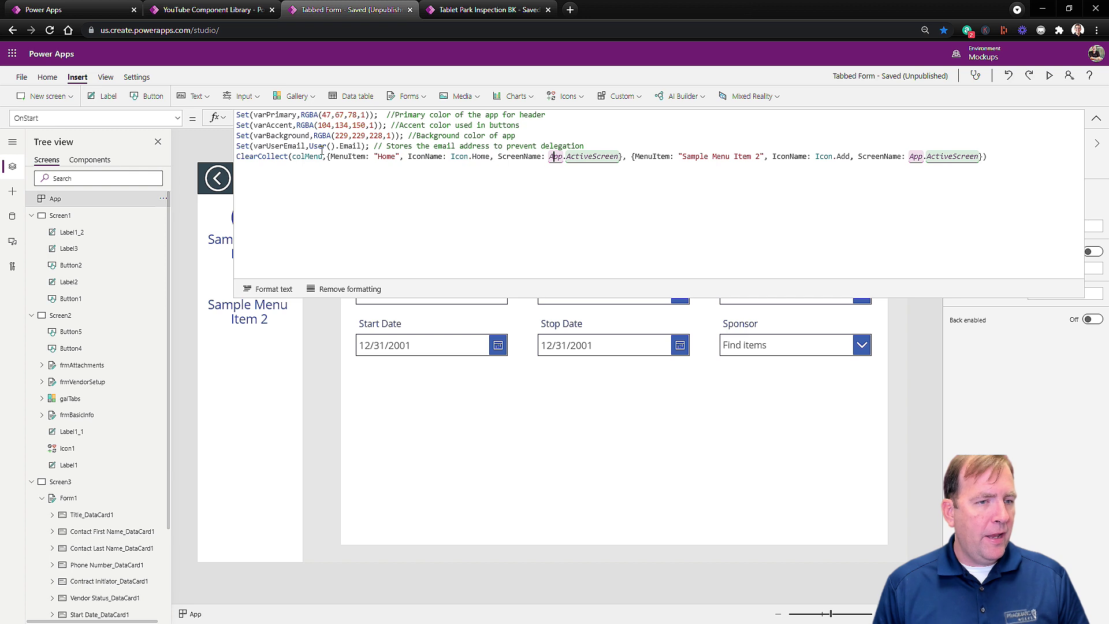
key(Left)
key(Left)
key(Left)
key(Left)
key(Left)
key(Left)
key(Left)
key(Left)
key(Left)
key(Left)
key(Left)
key(Left)
key(Left)
key(Left)
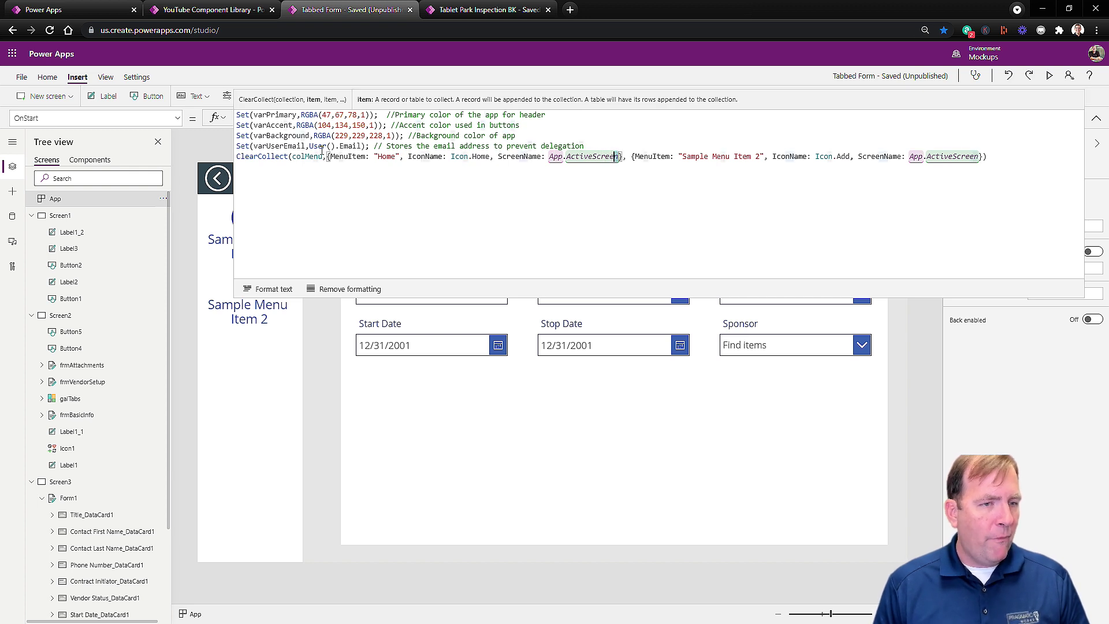
key(ctrl+Delete)
key(ctrl+Delete)
key(ctrl+Delete)
text(Screen1)
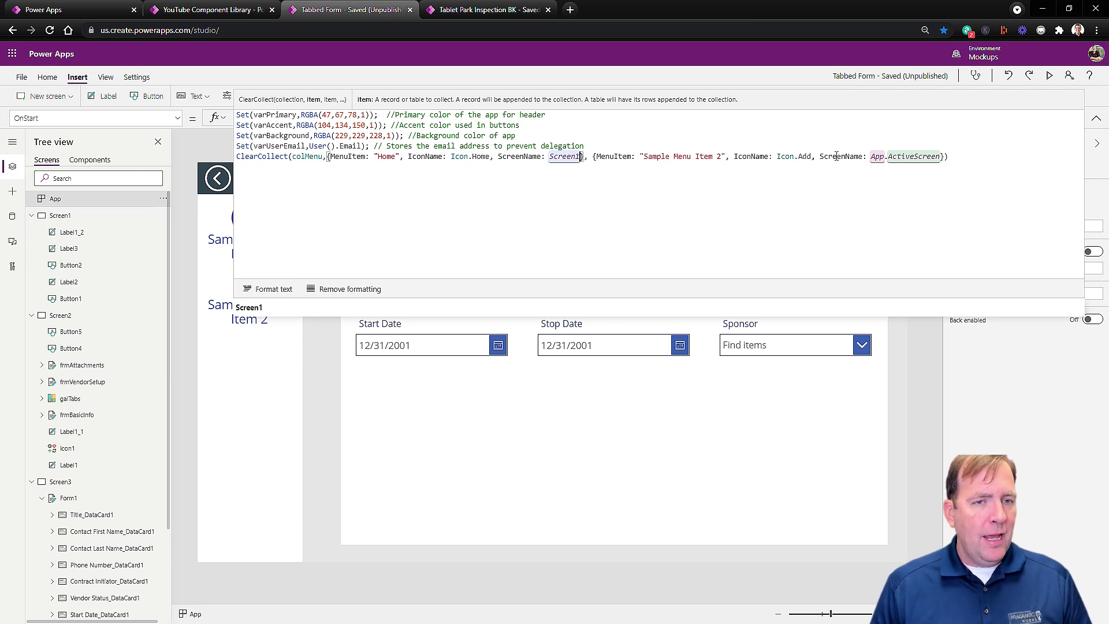
Set the second record's ScreenName to Screen2 and its MenuItem text to "Vendor Creation".
drag(940, 156, 875, 155)
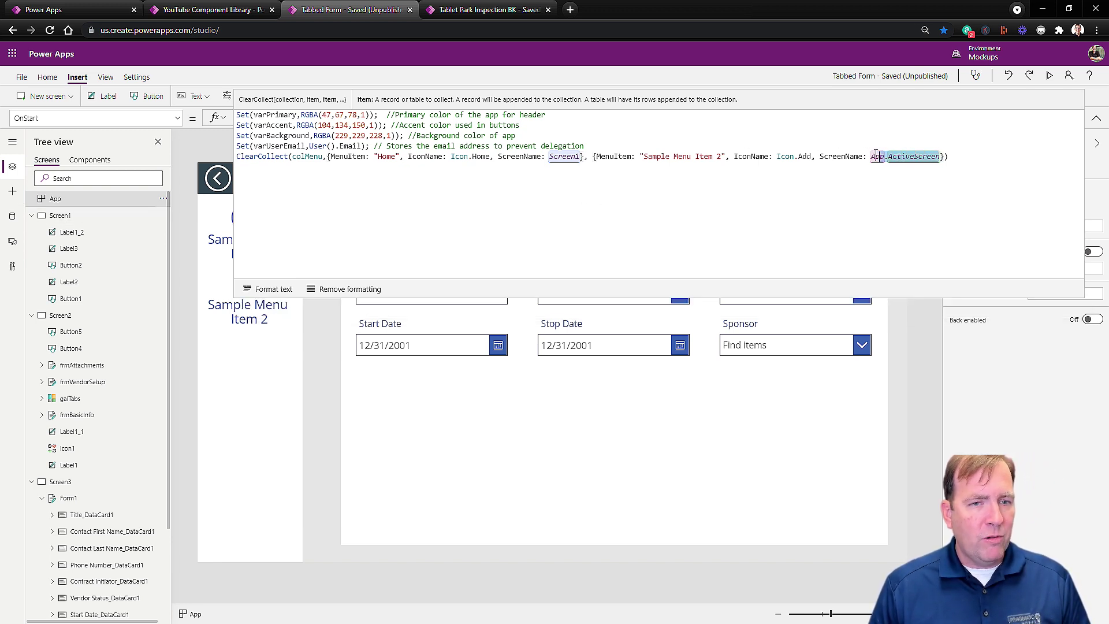
text(Screen2)
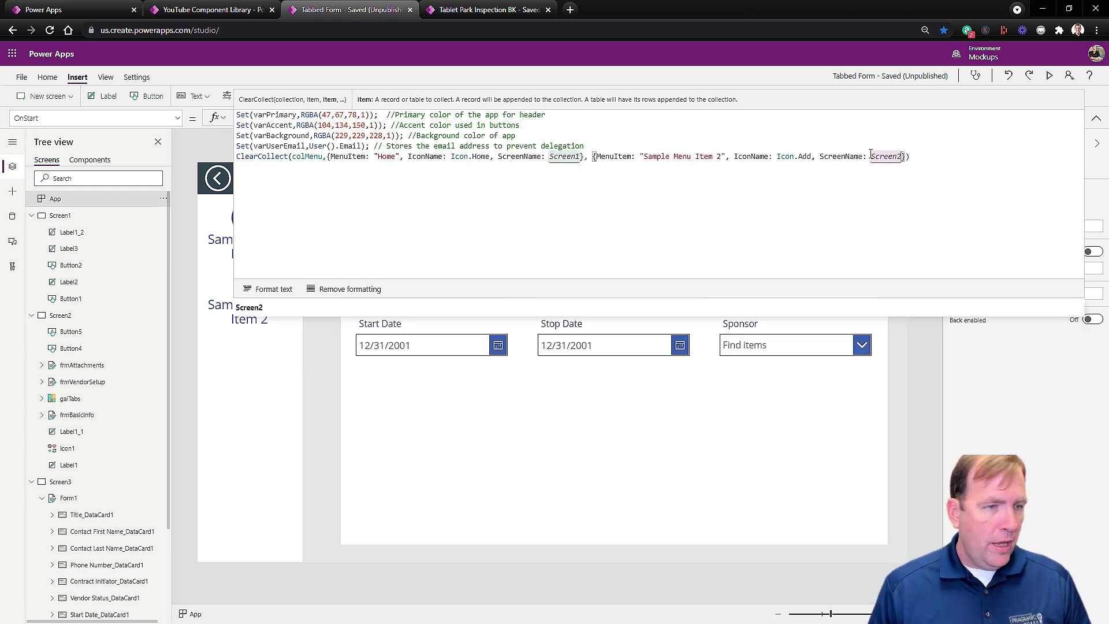
drag(721, 156, 642, 156)
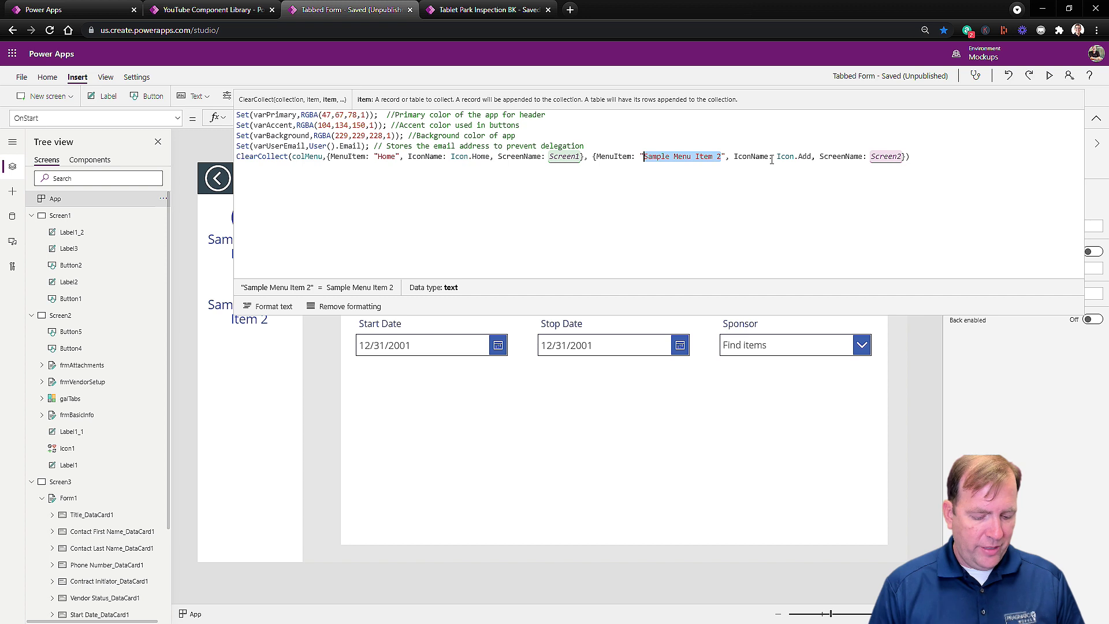
text(Vendor Creation)
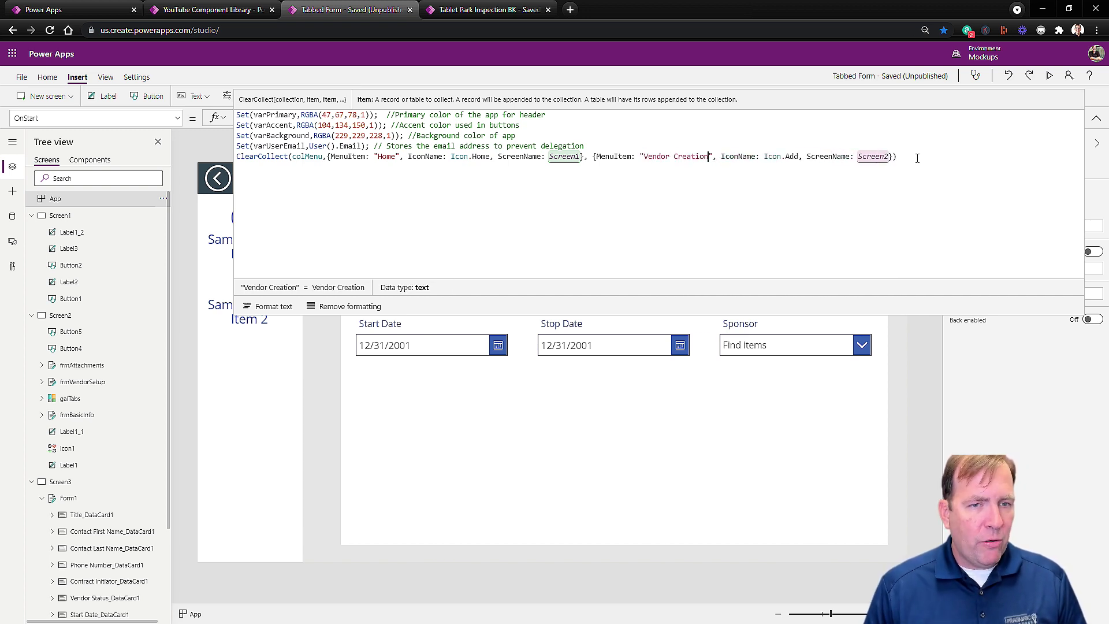
Format the OnStart formula text so that it is laid out in indented lines.
click(594, 157)
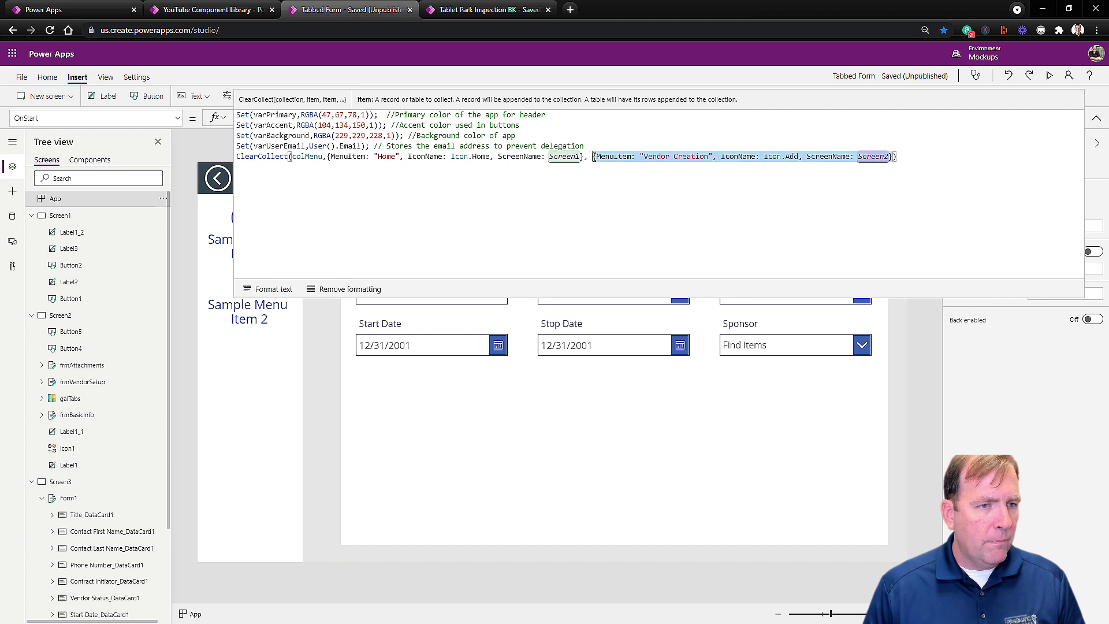
click(712, 210)
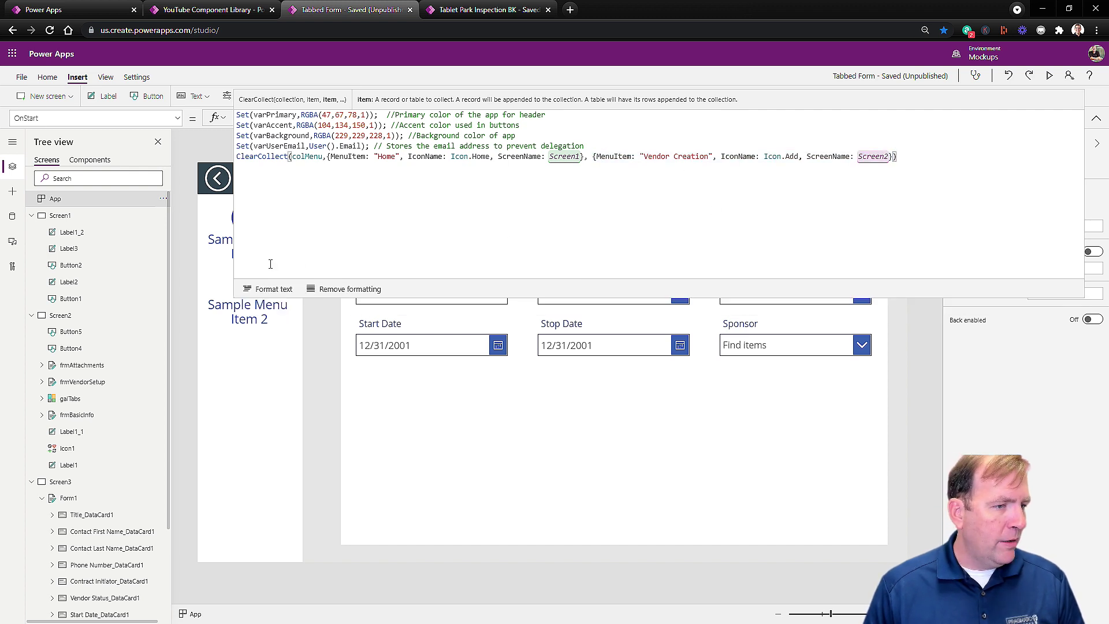
click(271, 289)
Duplicate the Vendor Creation record as a third, comma-separated record at the end of the ClearCollect formula.
scroll(340, 226, down, 5)
scroll(337, 225, down, 3)
click(276, 268)
drag(273, 267, 254, 221)
key(ctrl+c)
click(267, 261)
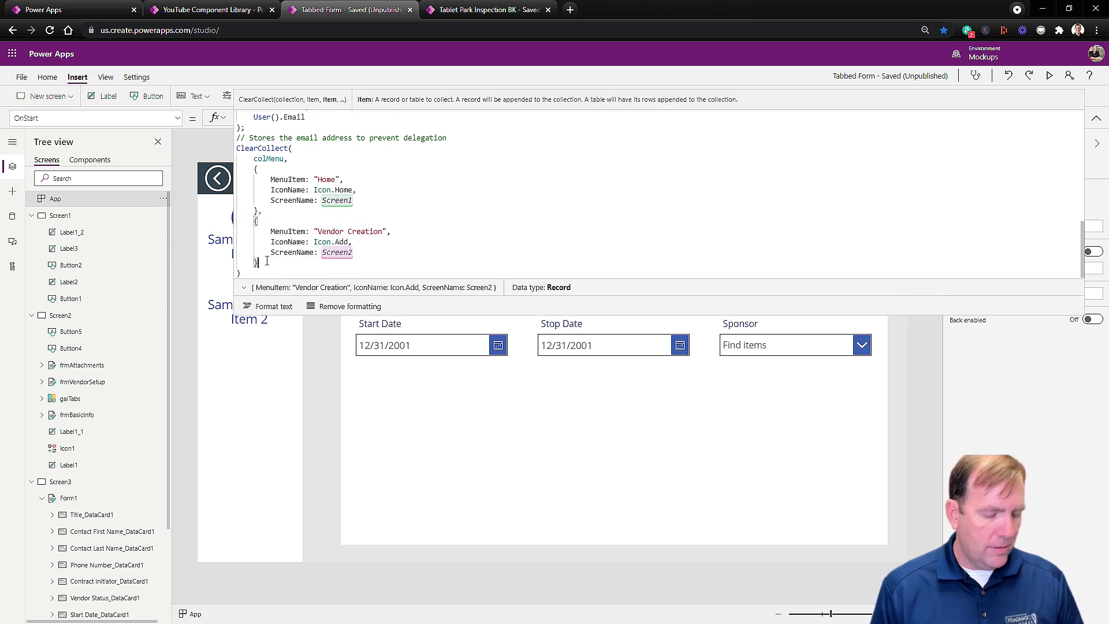
text(,)
key(ctrl+v)
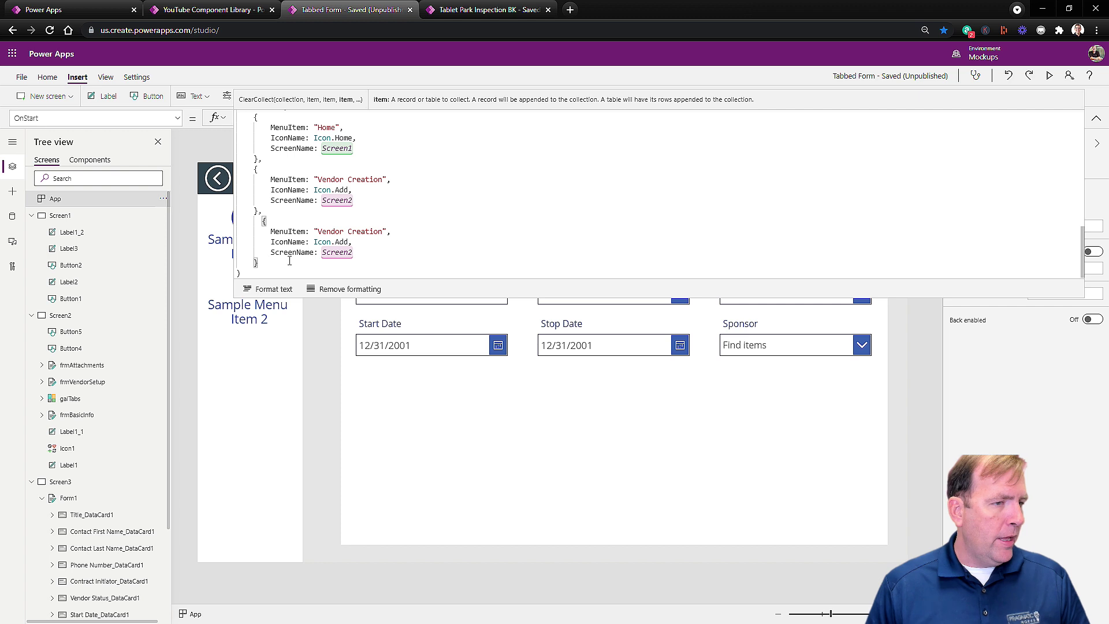
Set the third record's MenuItem text to "Contract Creation" and its IconName to Icon.Money.
triple_click(319, 231)
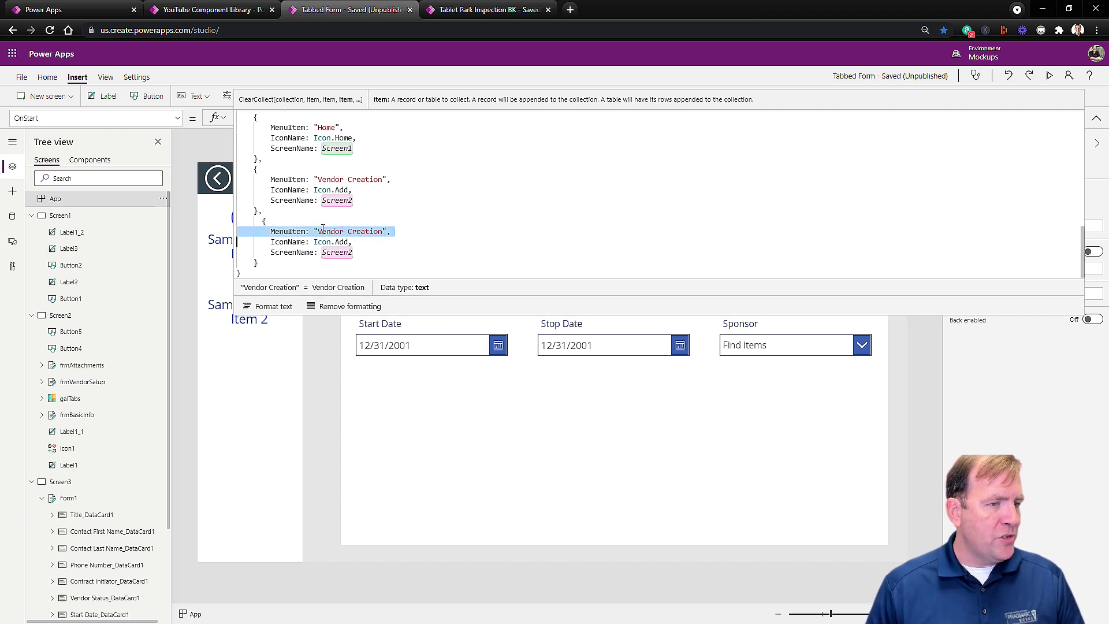
key(ctrl+a)
click(323, 231)
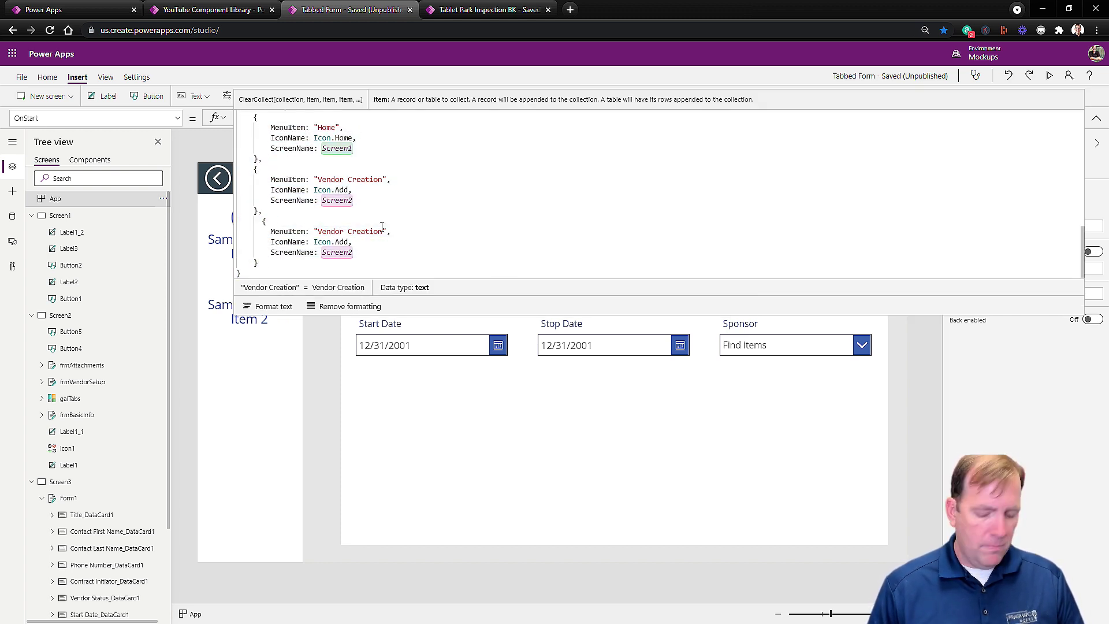
key(ctrl+BackSpace)
text(Contract)
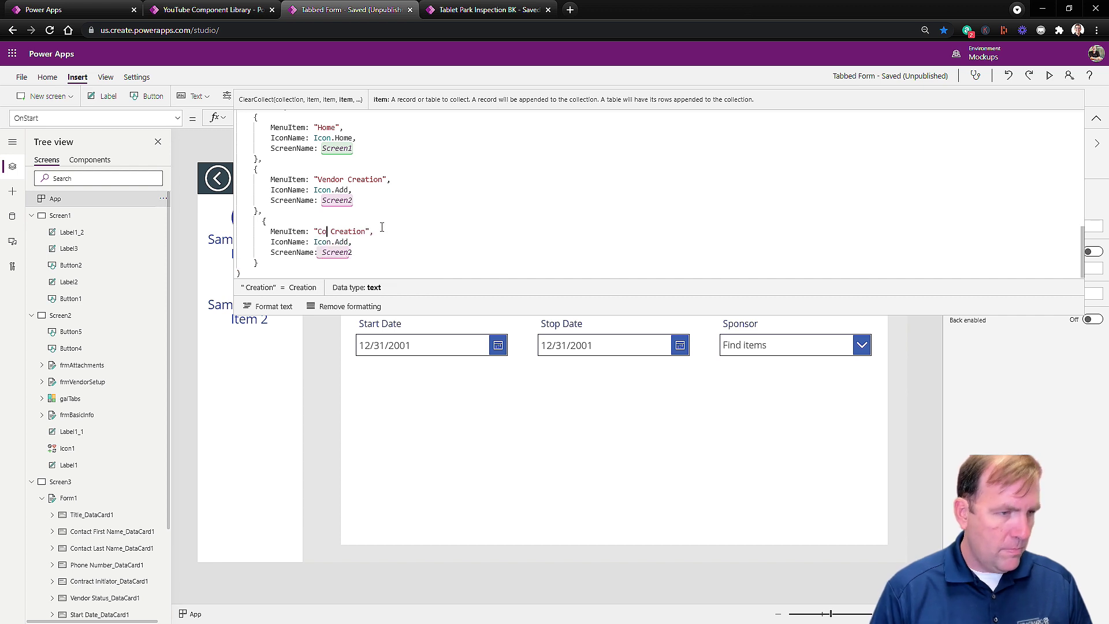
key(Left)
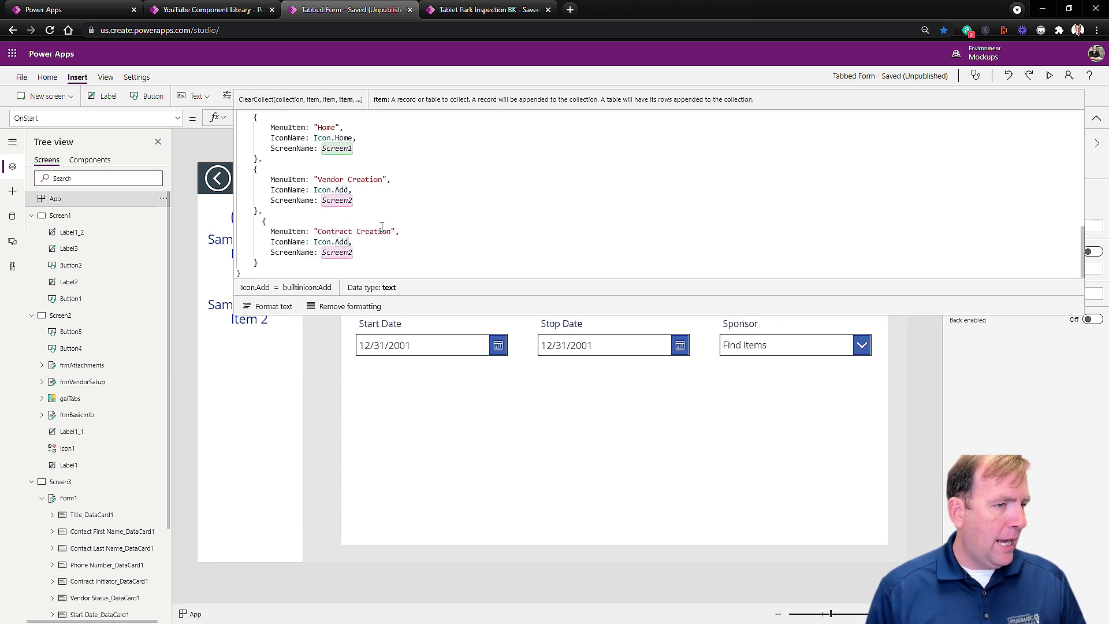
key(ctrl+BackSpace)
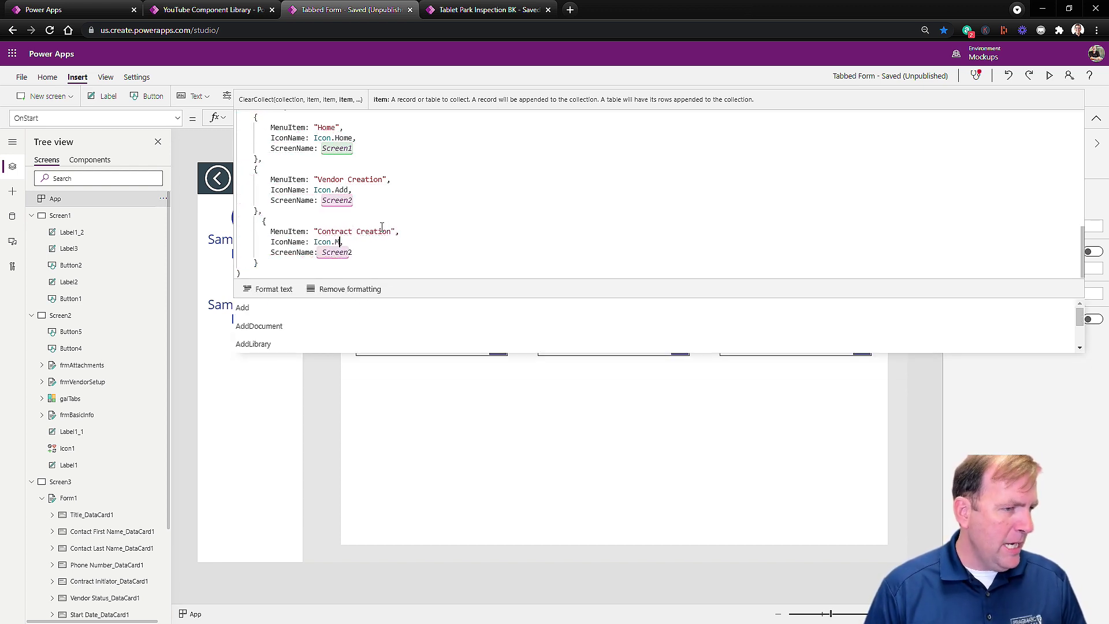
text(Mon)
key(Tab)
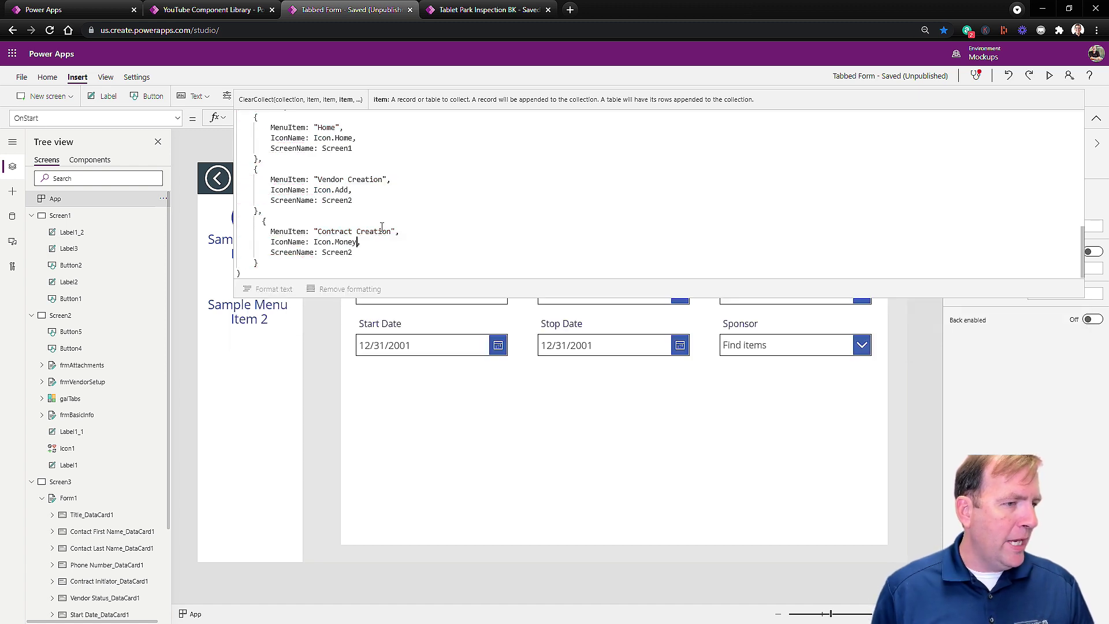
Change the Vendor Creation record's IconName to Icon.People.
click(341, 190)
text(Pe)
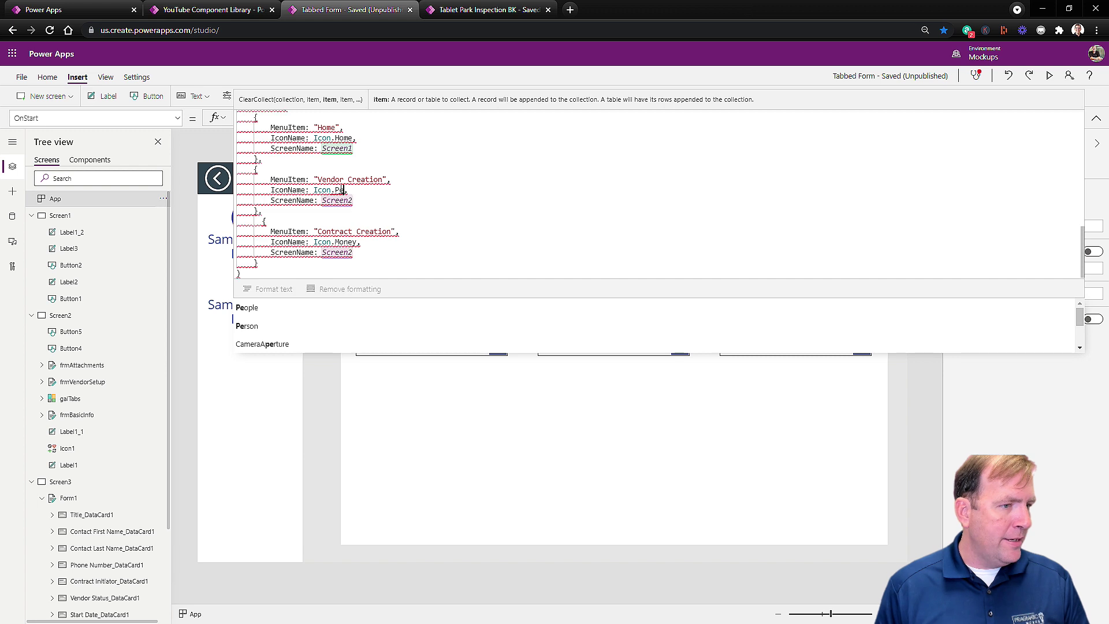
key(Tab)
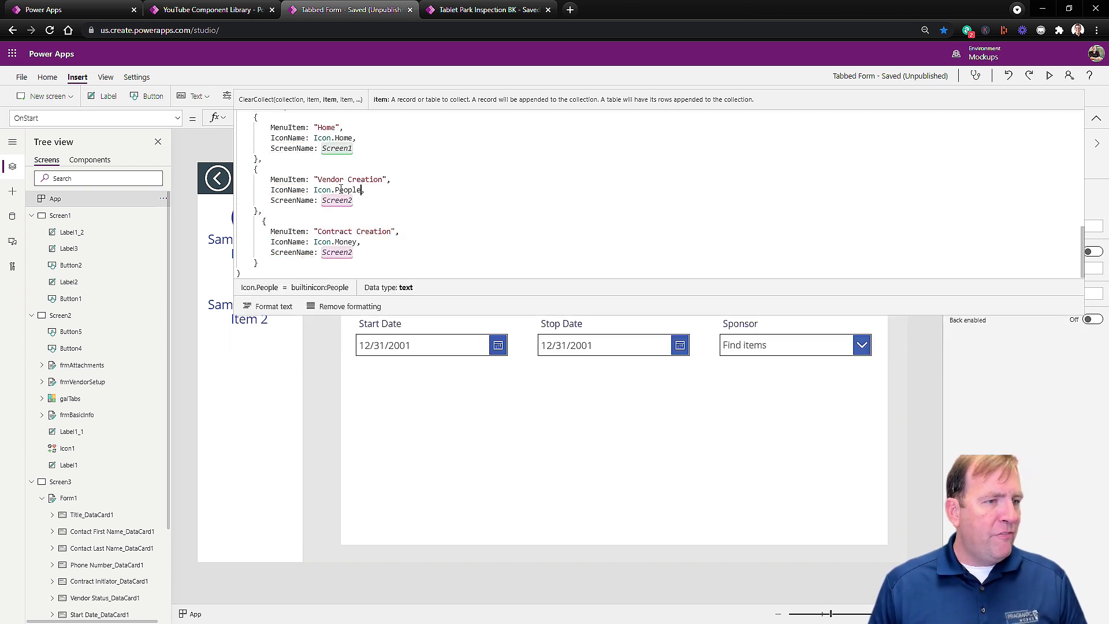
Set the Contract Creation record's ScreenName to Screen3 and collapse the formula editor.
click(347, 252)
click(437, 253)
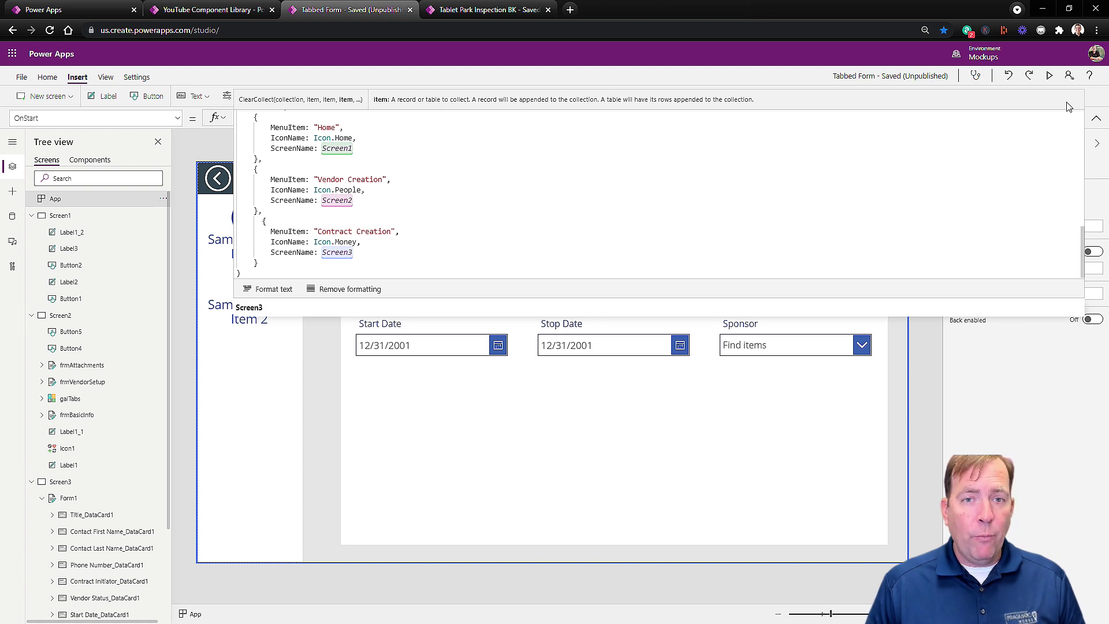
click(1094, 118)
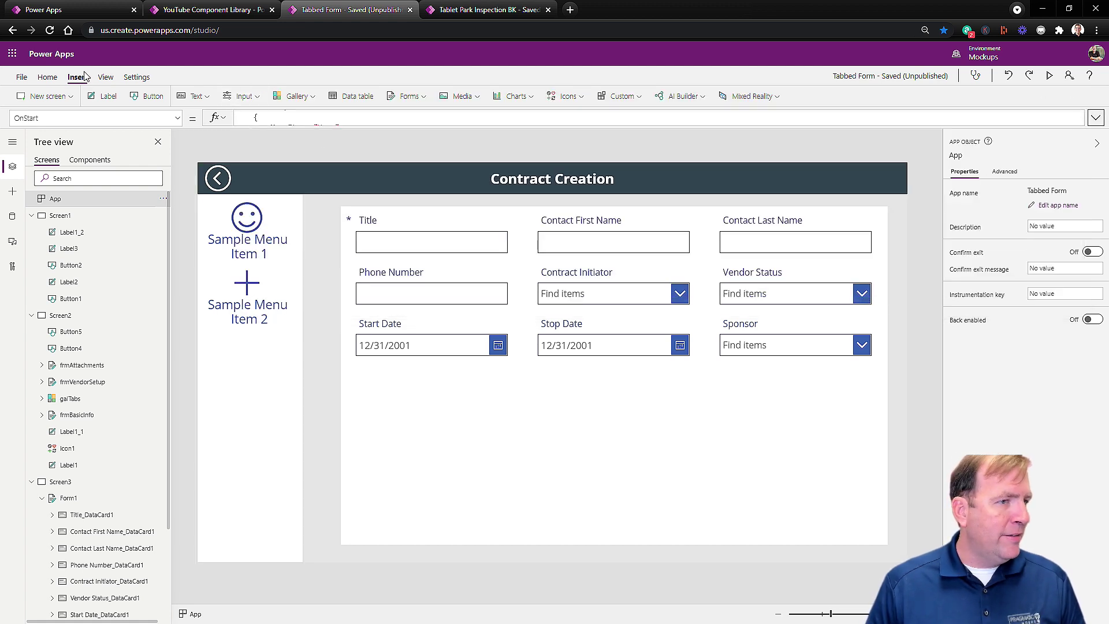
Browse the available icon choices using a temporary Cancel icon on Screen3, and delete that icon.
click(564, 96)
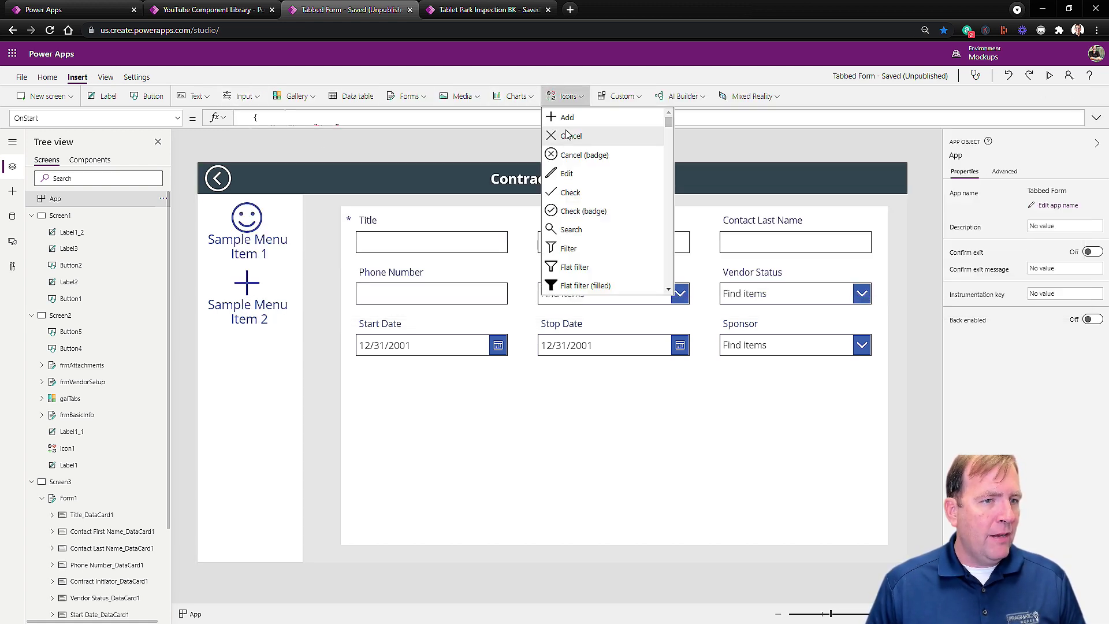
click(569, 136)
drag(232, 191, 611, 473)
click(1091, 195)
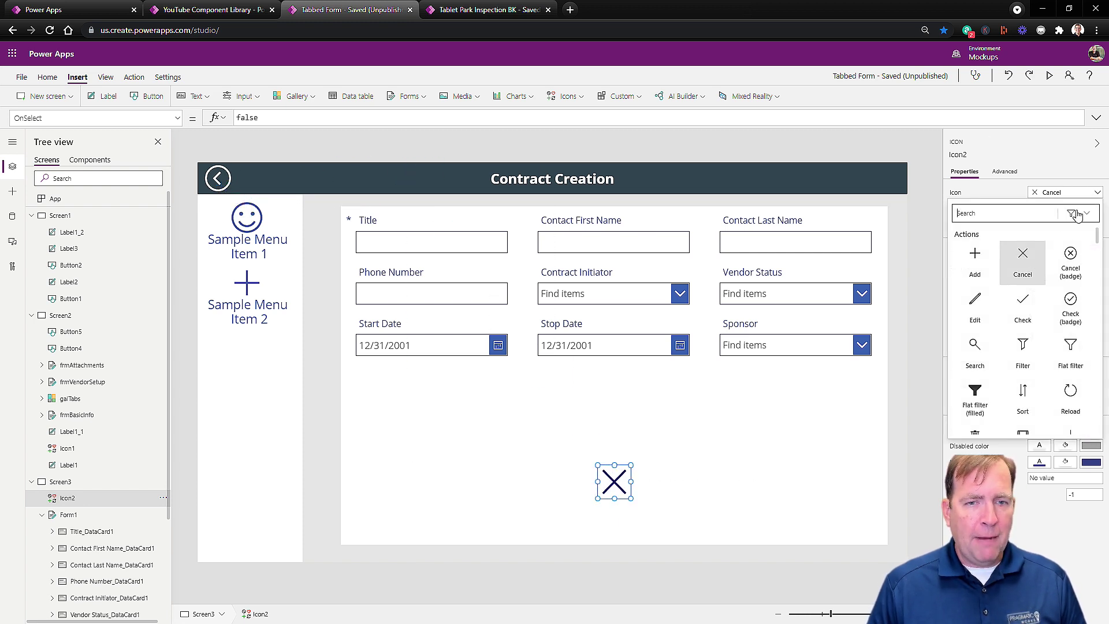
scroll(1022, 329, down, 10)
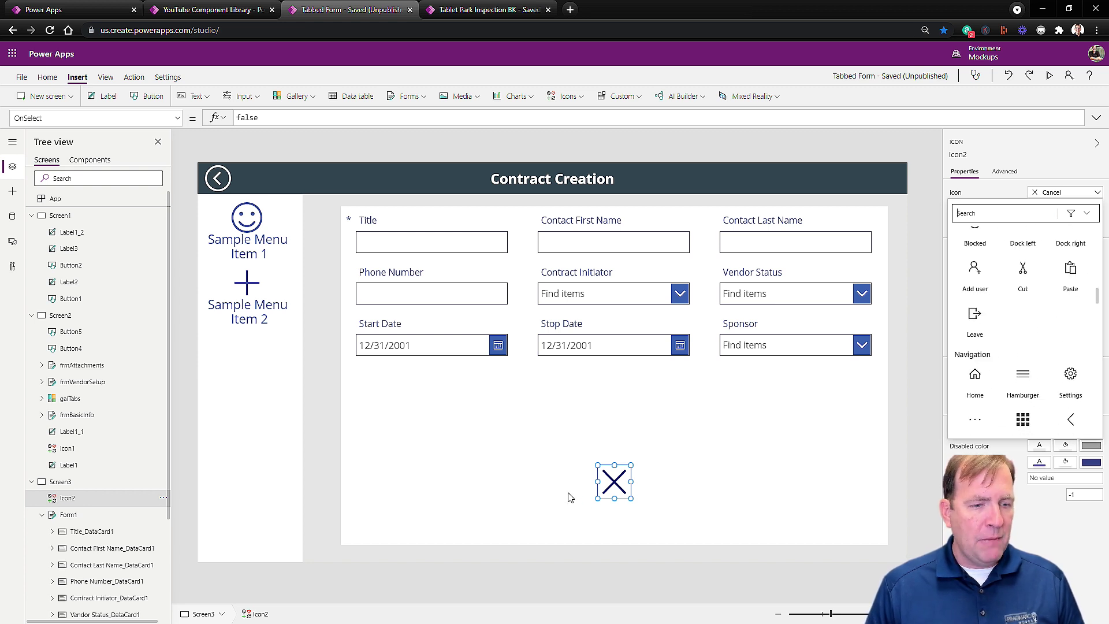
click(608, 483)
key(Delete)
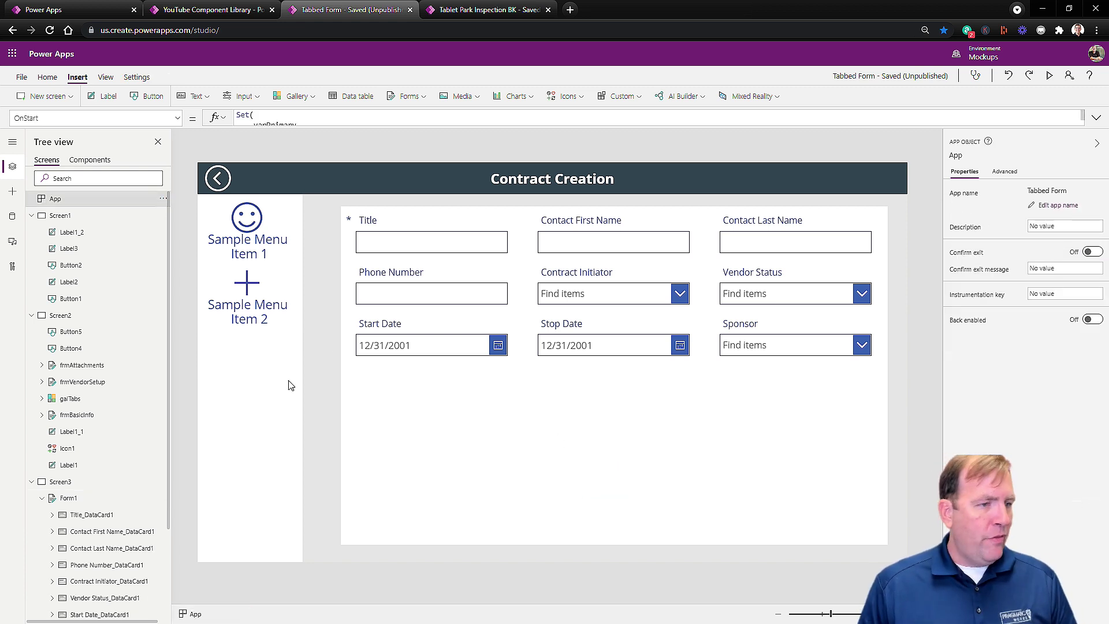
Set the MenuItems property of the vertical menu component on Screen3 to colMenu and run the app's OnStart.
click(279, 402)
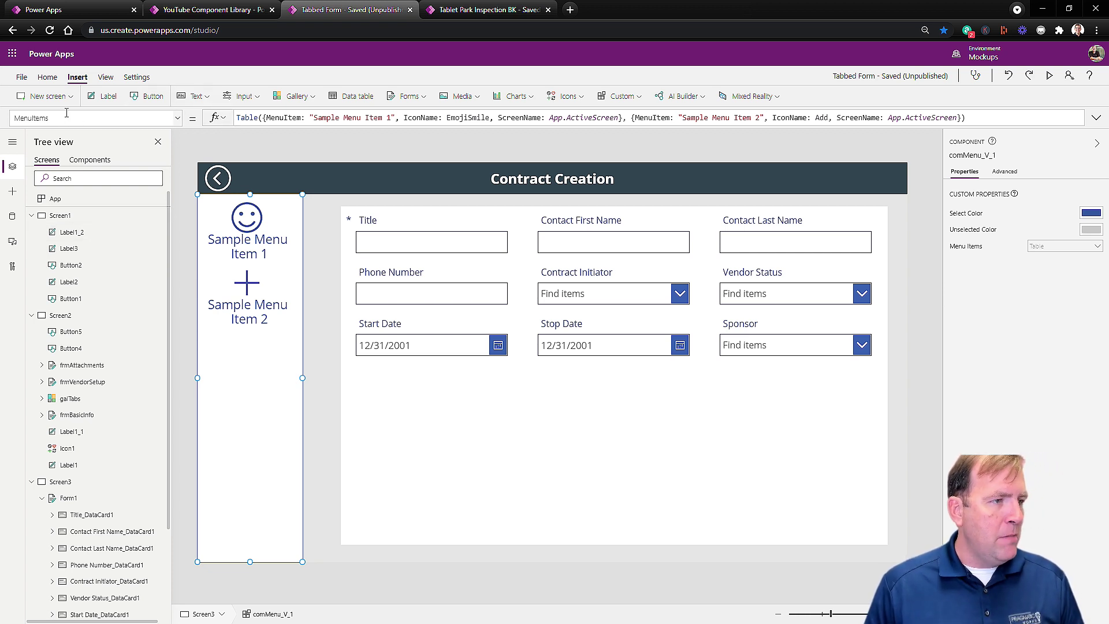
triple_click(327, 119)
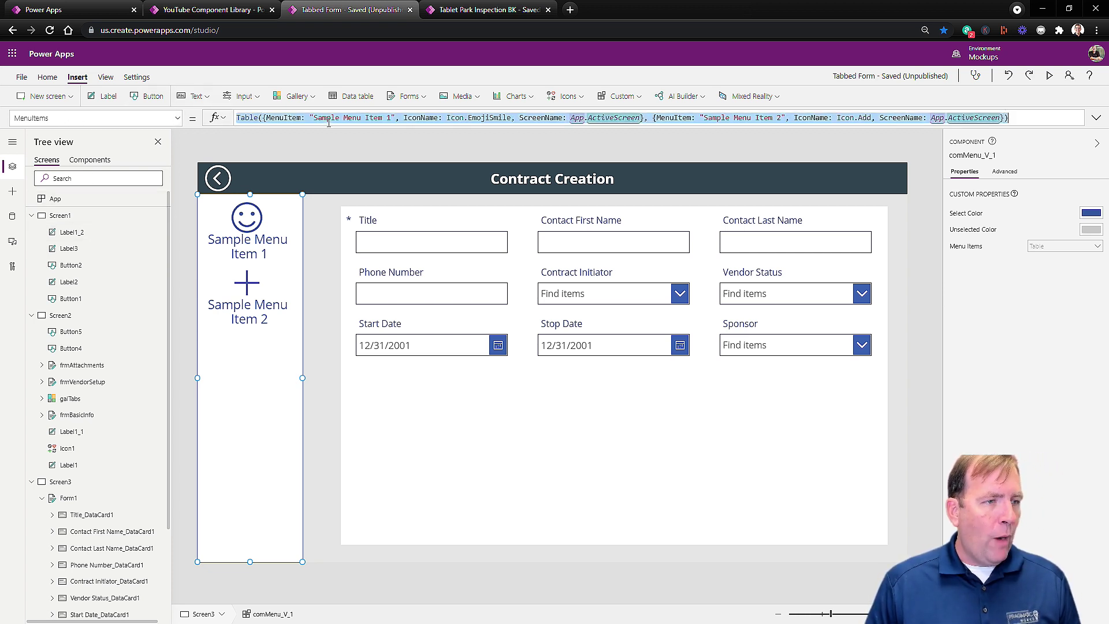
text(col)
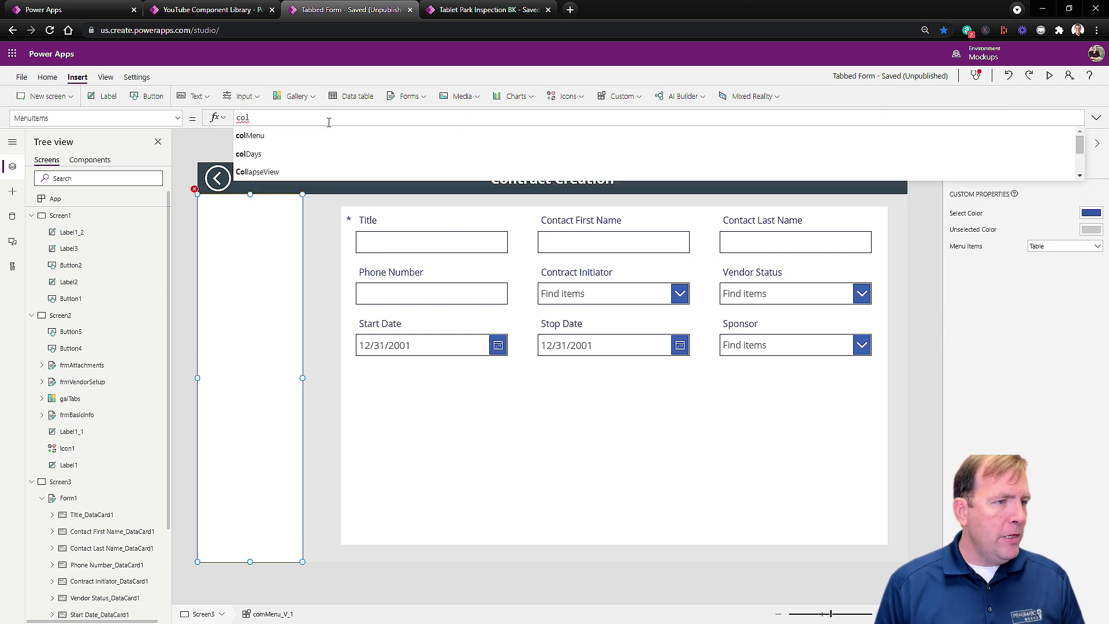
key(Tab)
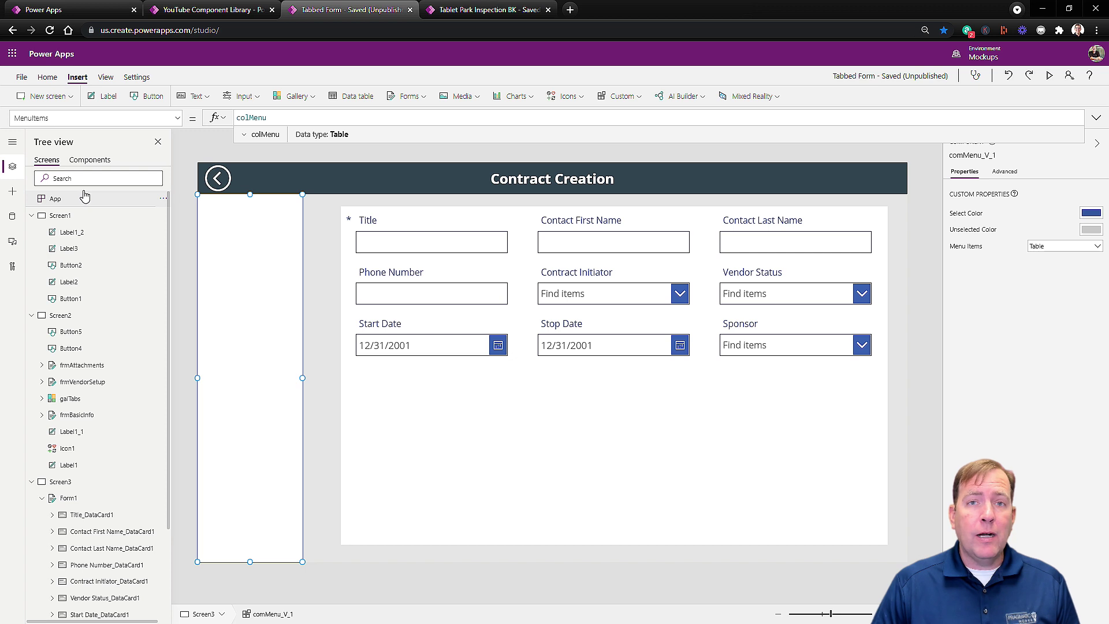
click(164, 201)
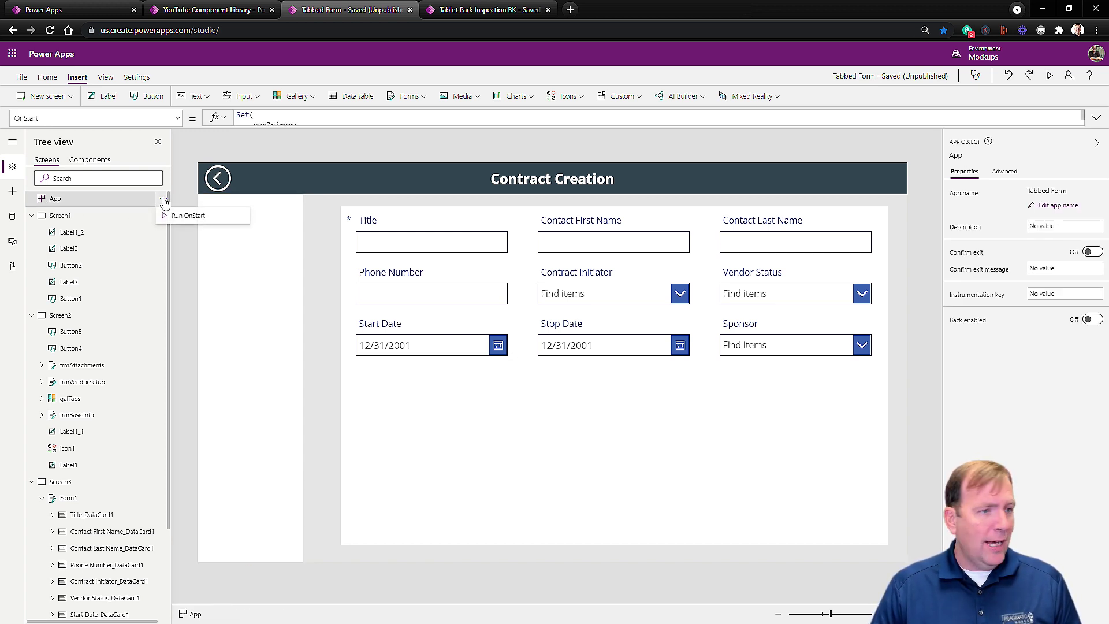
click(190, 216)
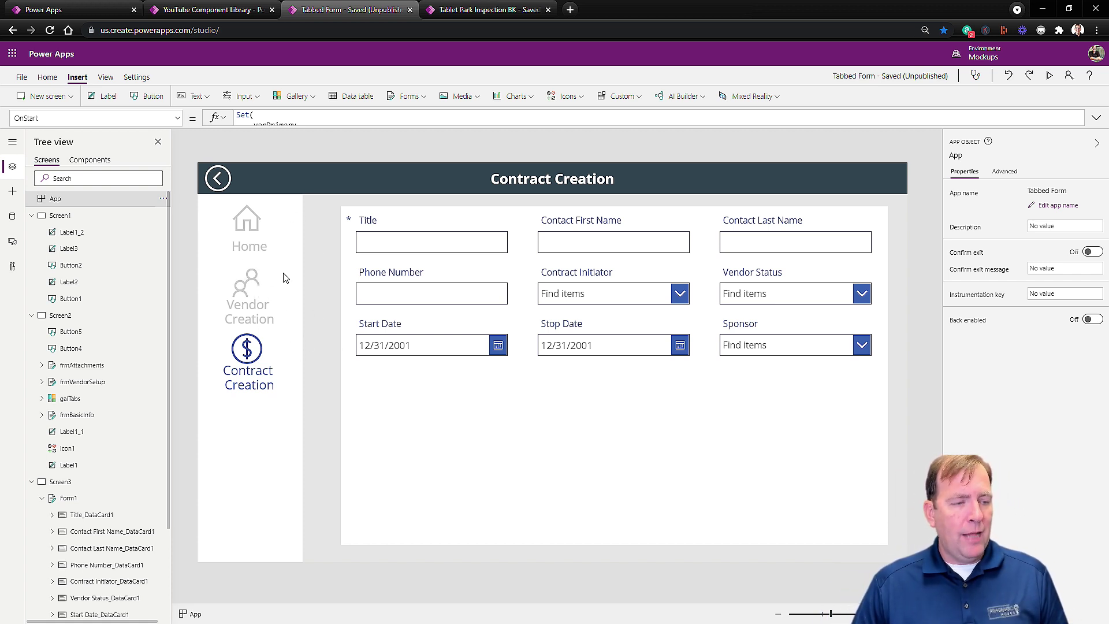
Copy the vertical menu component from Screen3 and paste it onto Screen1 and Screen2.
click(260, 456)
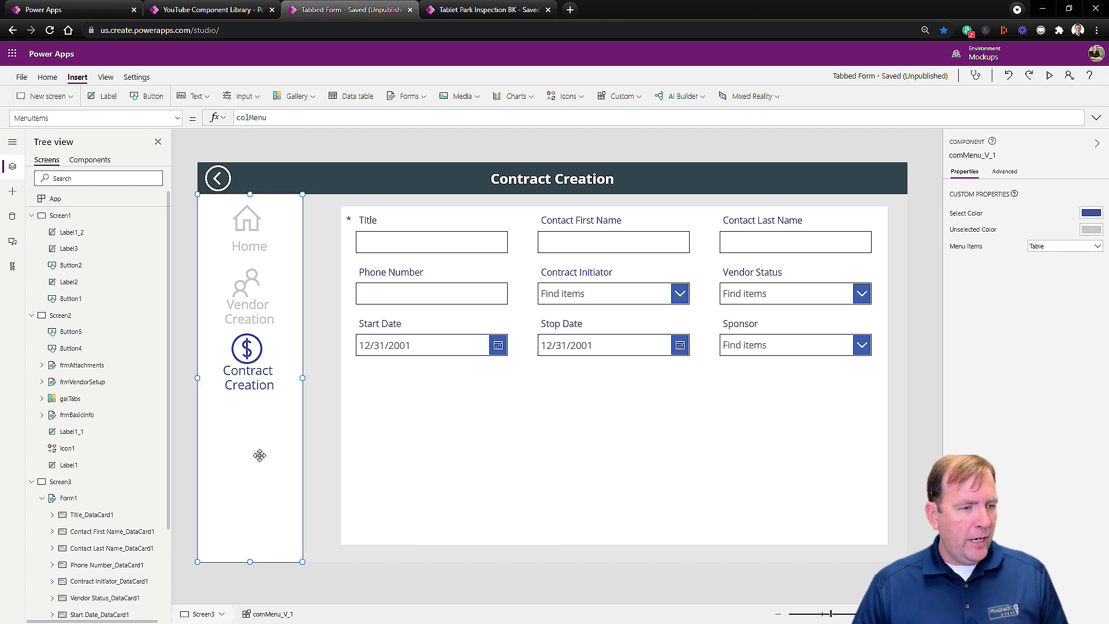
alt+click(247, 225)
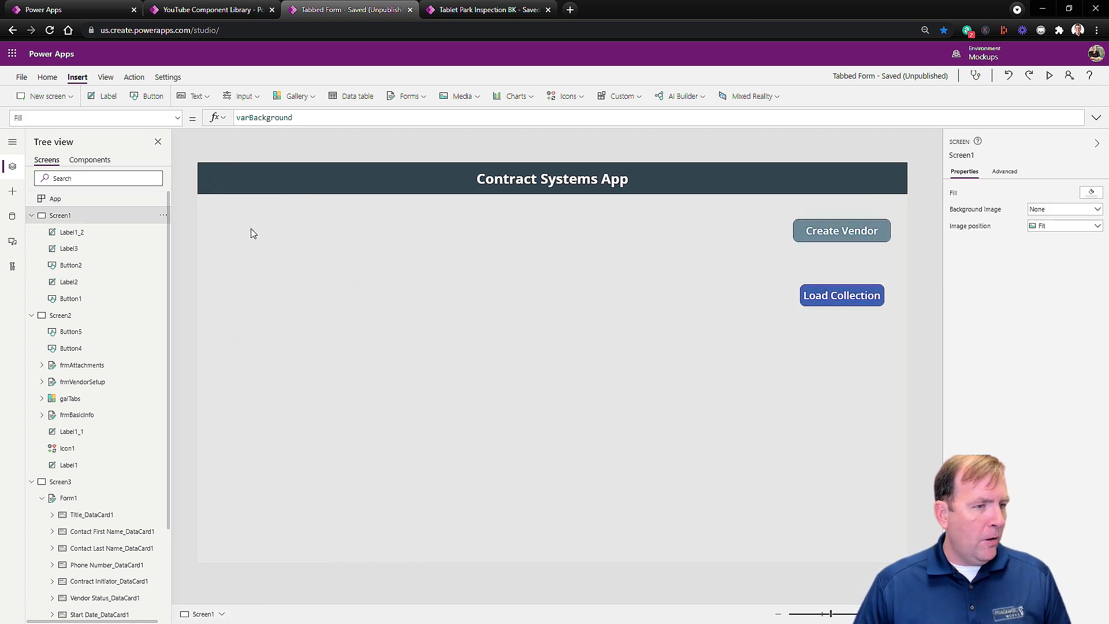
click(268, 258)
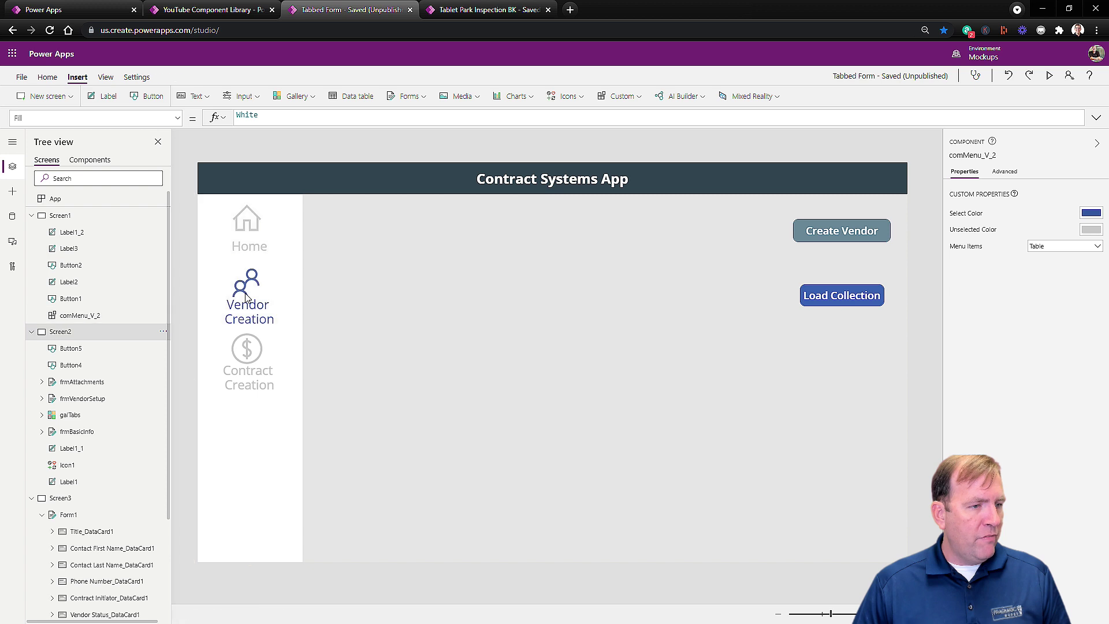
alt+click(249, 296)
key(ctrl+v)
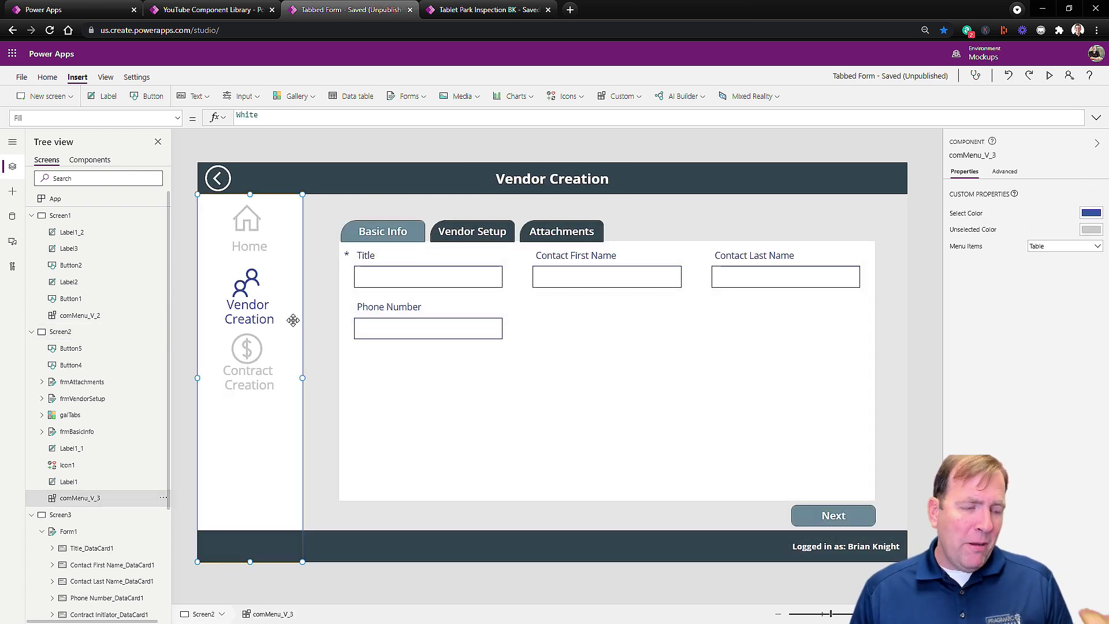
Test the menu by navigating repeatedly between the Home, Vendor Creation and Contract Creation screens.
alt+click(248, 351)
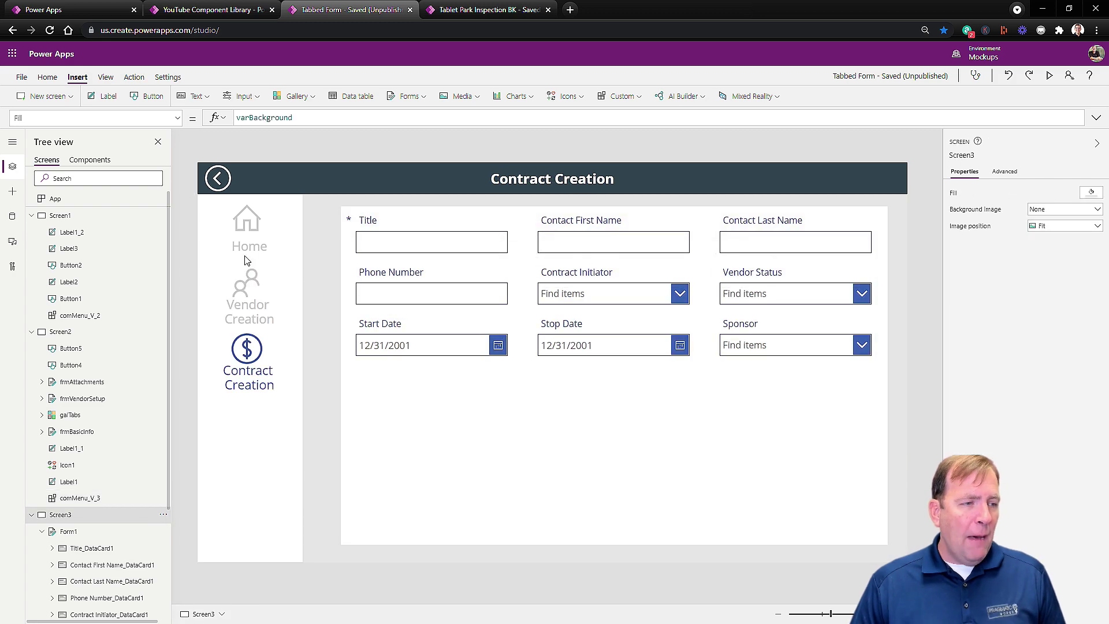
alt+click(246, 238)
alt+click(247, 286)
alt+click(248, 349)
alt+click(247, 287)
alt+click(246, 238)
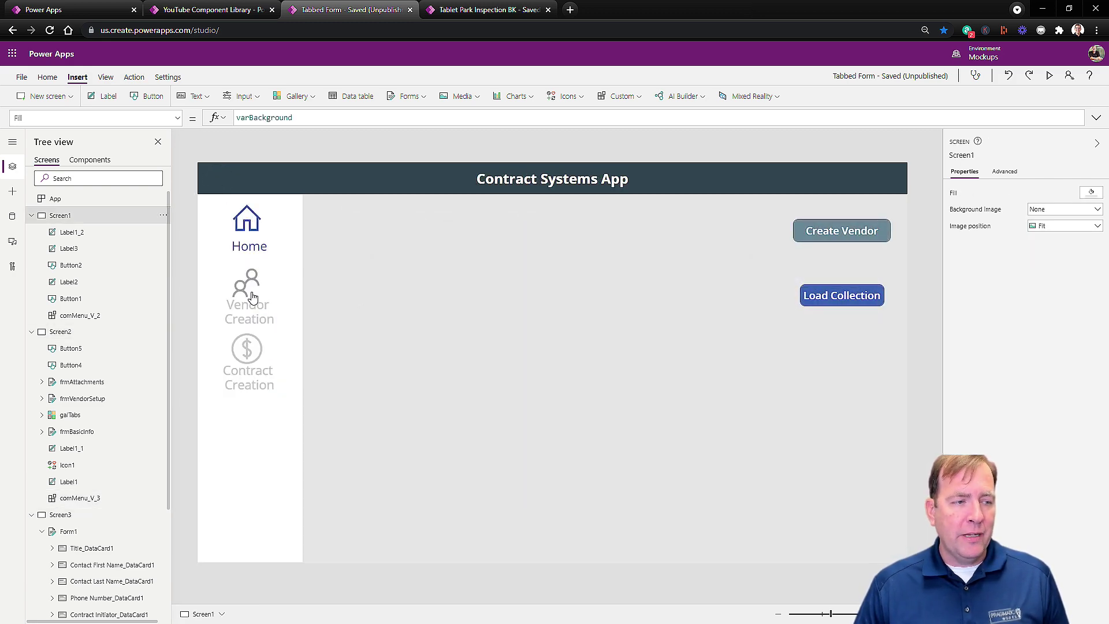
alt+click(247, 291)
alt+click(251, 345)
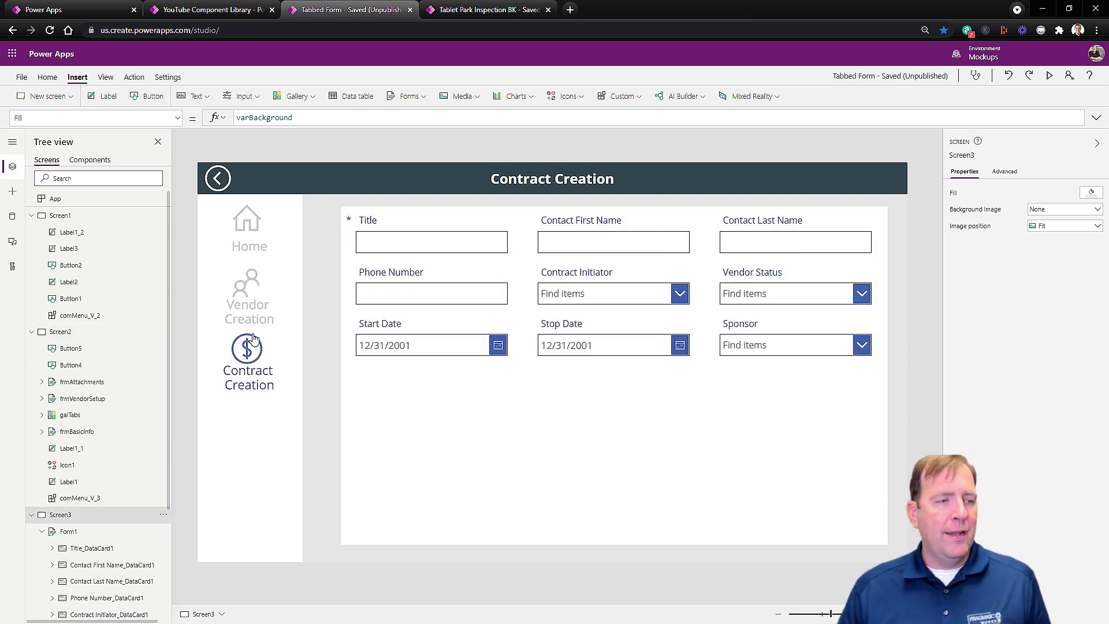
alt+click(248, 288)
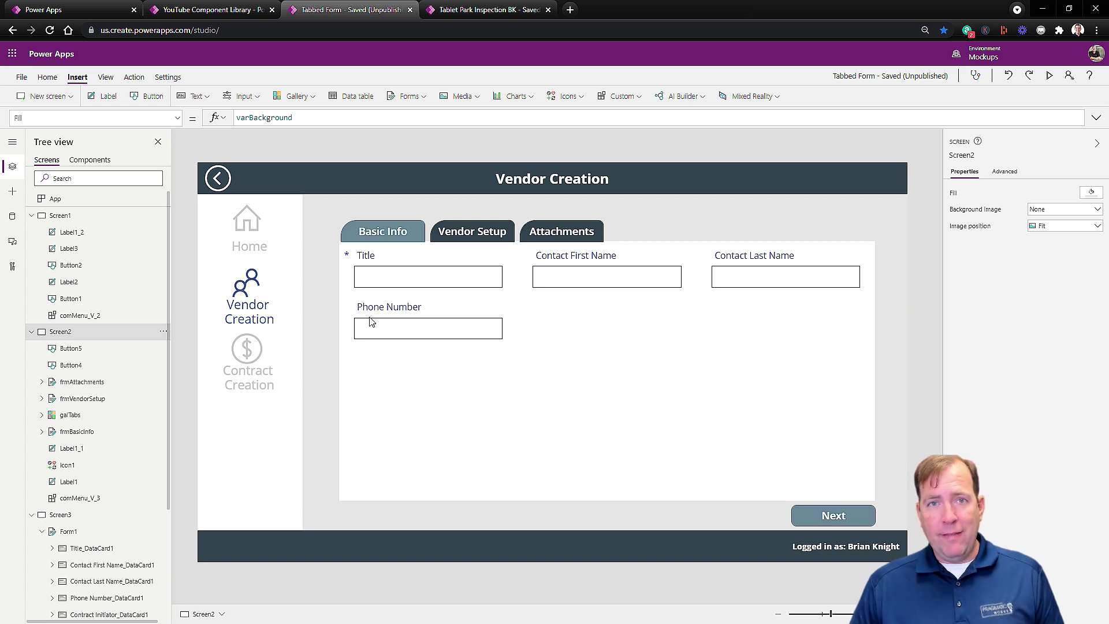
Switch to the YouTube Component Library editor and shrink the icon in comMenu_V's gallery template.
click(484, 12)
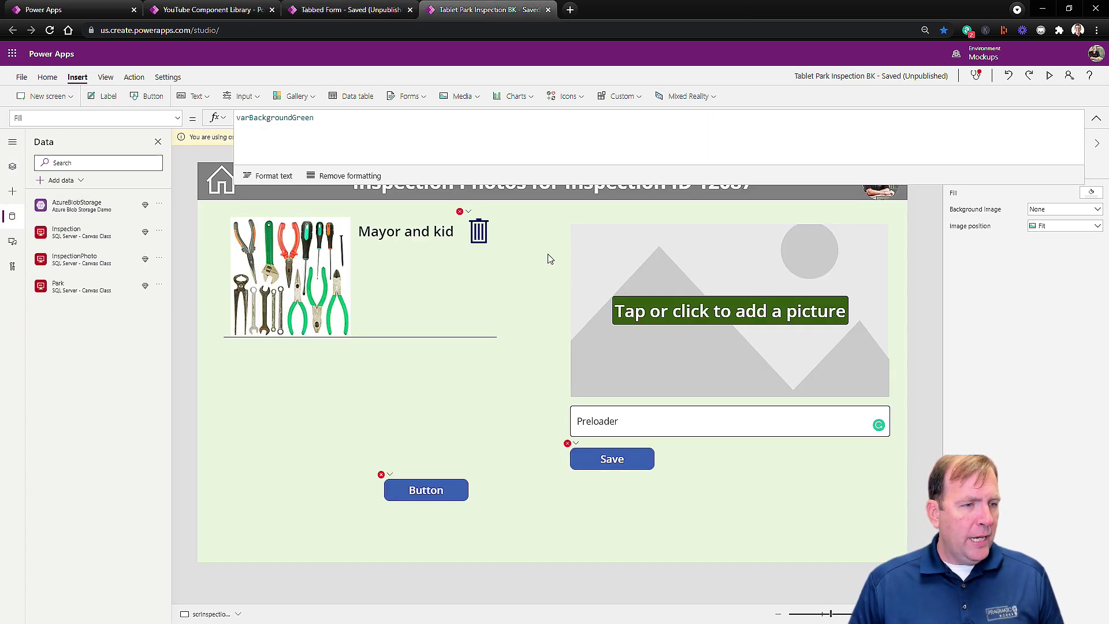
click(348, 12)
click(245, 11)
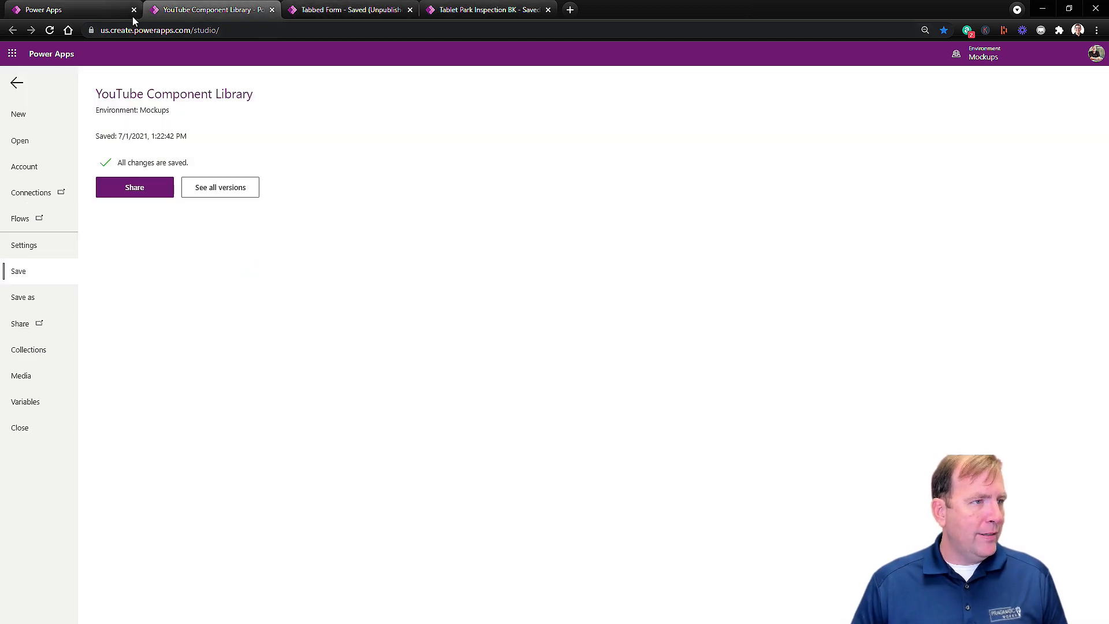
click(17, 83)
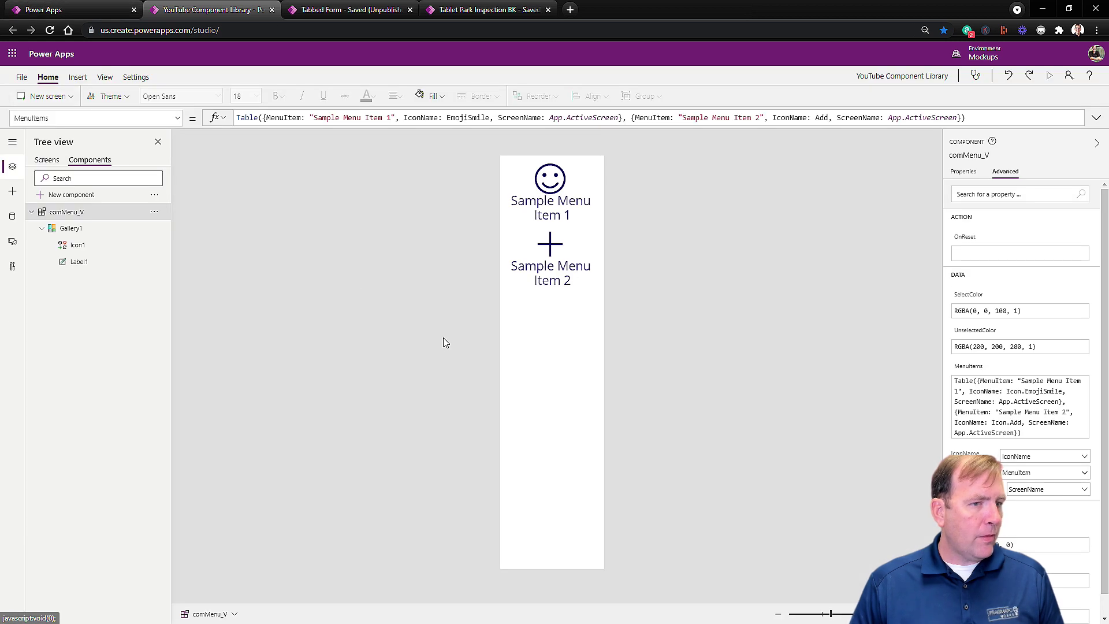
click(564, 245)
click(560, 191)
drag(572, 192, 568, 185)
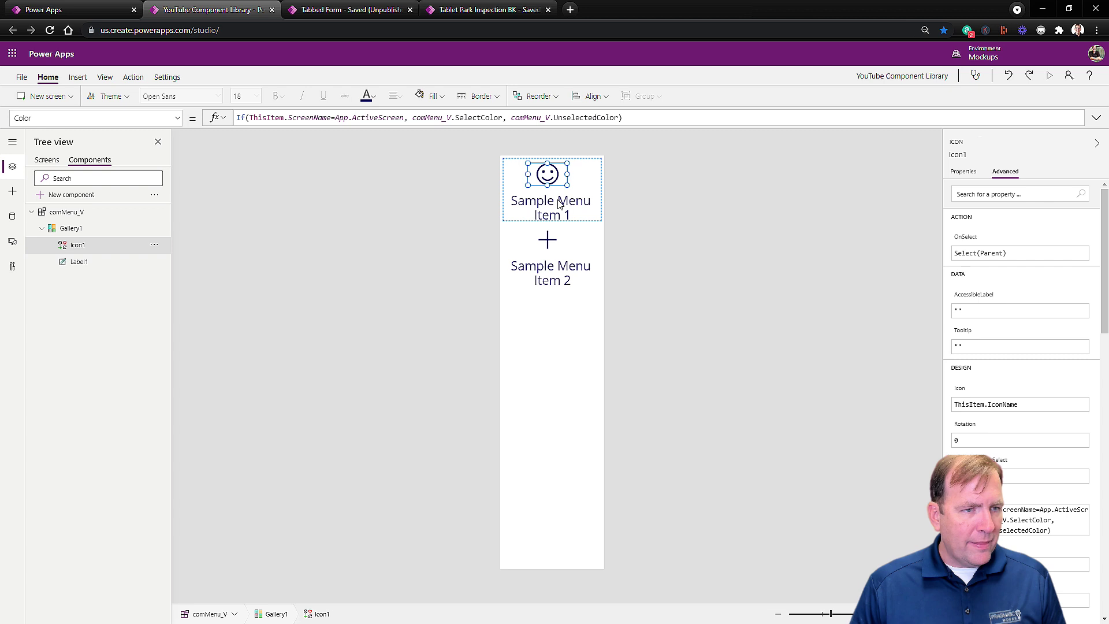
Set the menu label's font size to 14 and tighten its height and position directly beneath the icon.
click(559, 205)
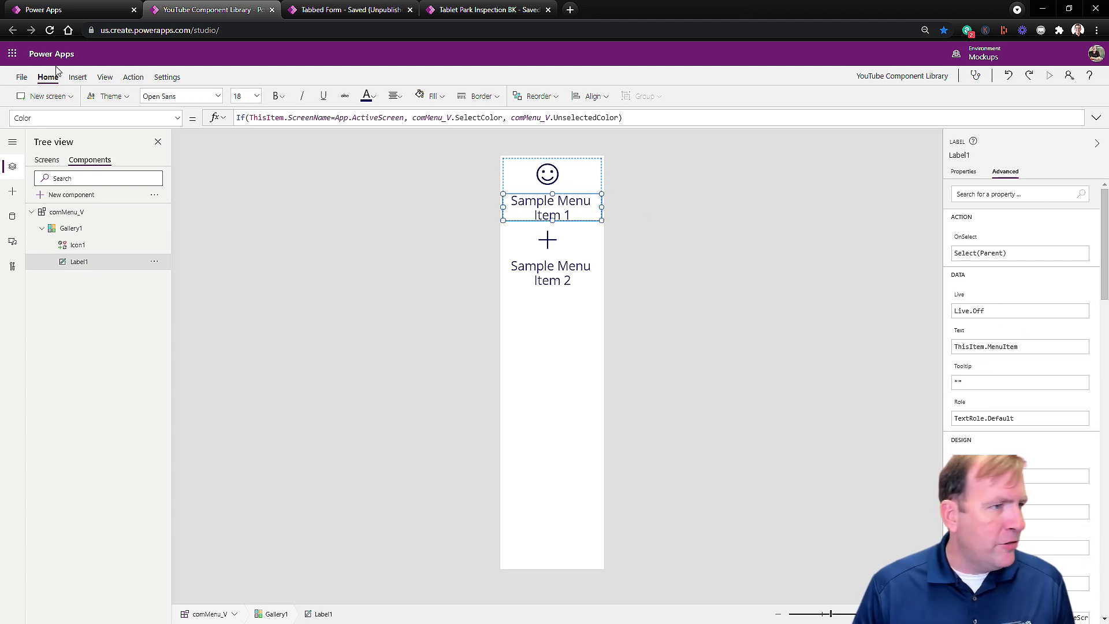
click(260, 95)
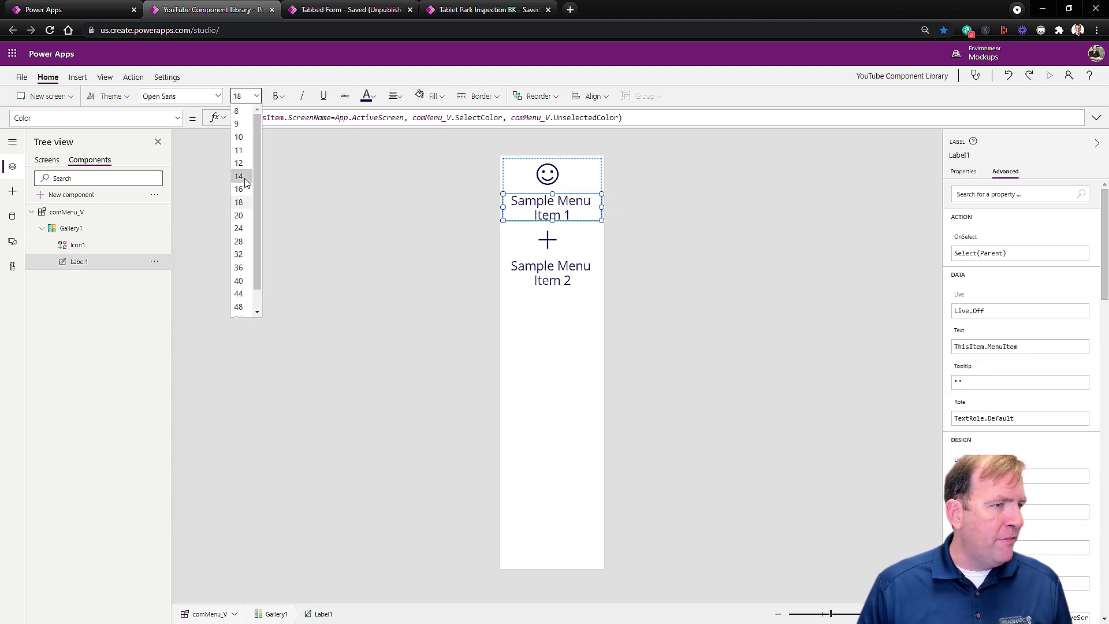
click(242, 177)
drag(555, 211, 555, 203)
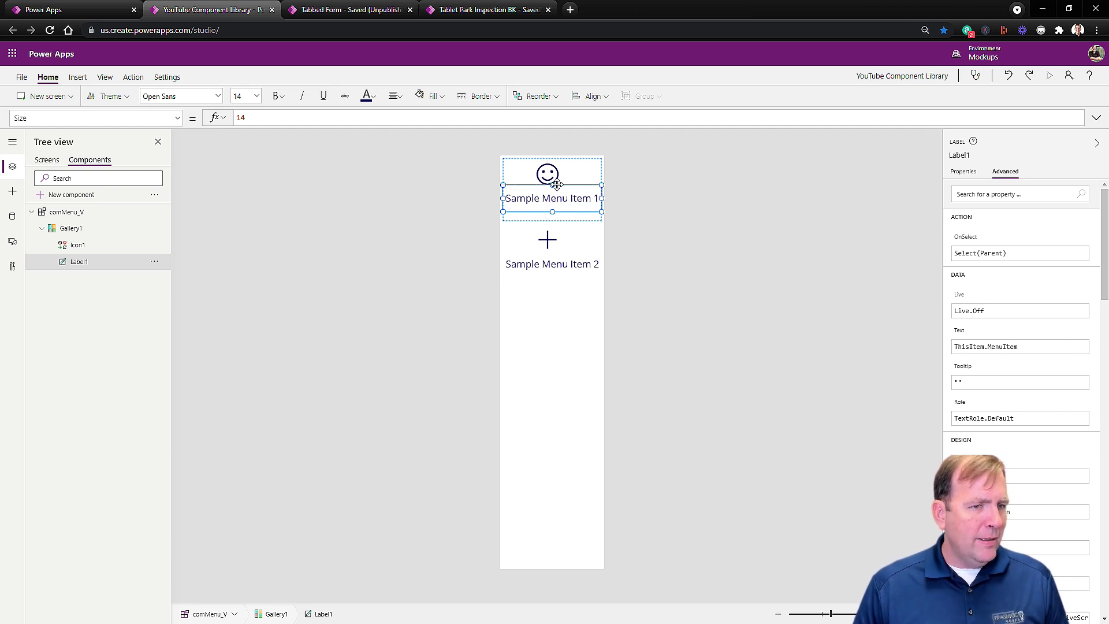
drag(552, 185, 552, 191)
Reduce the template height of the comMenu_V gallery so the menu items sit closer together.
click(588, 216)
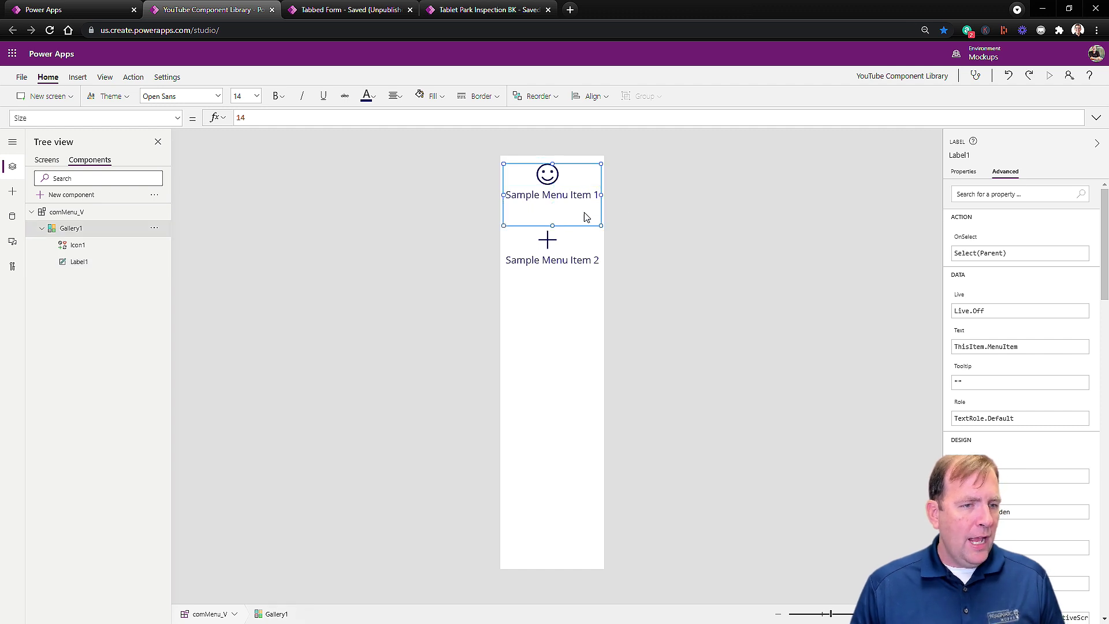
drag(552, 225, 552, 208)
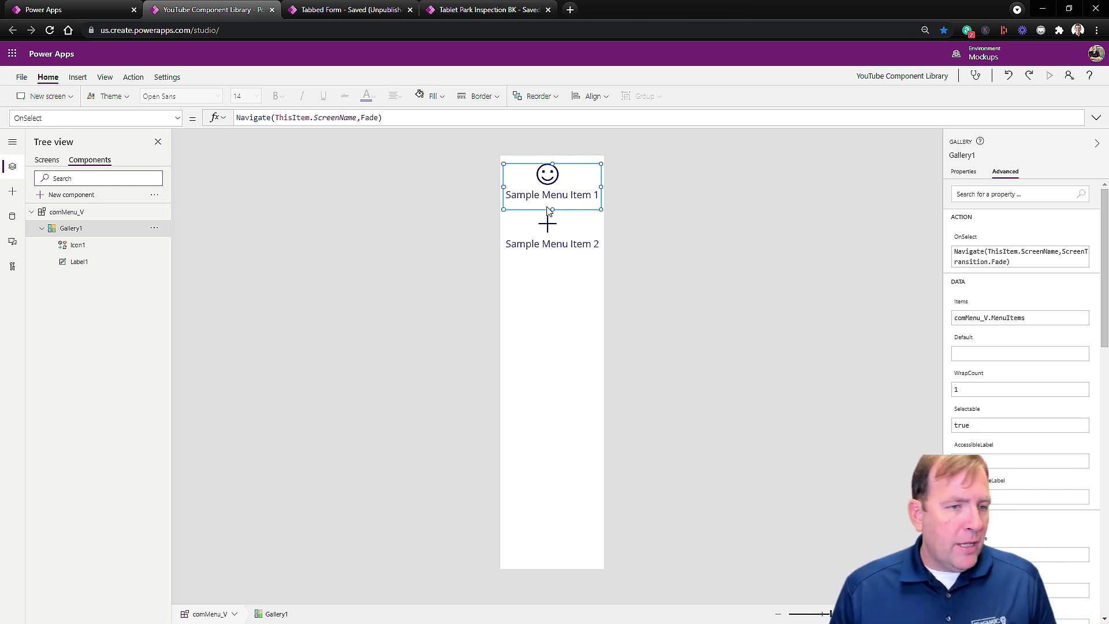
drag(553, 211, 553, 204)
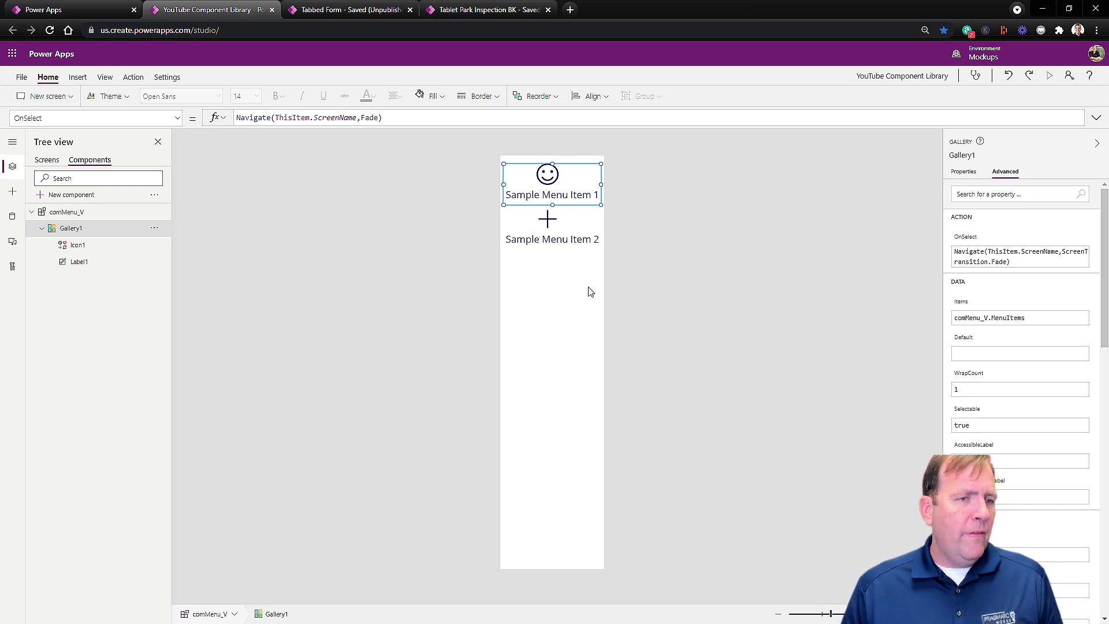
Save the YouTube Component Library and publish the new version.
click(22, 77)
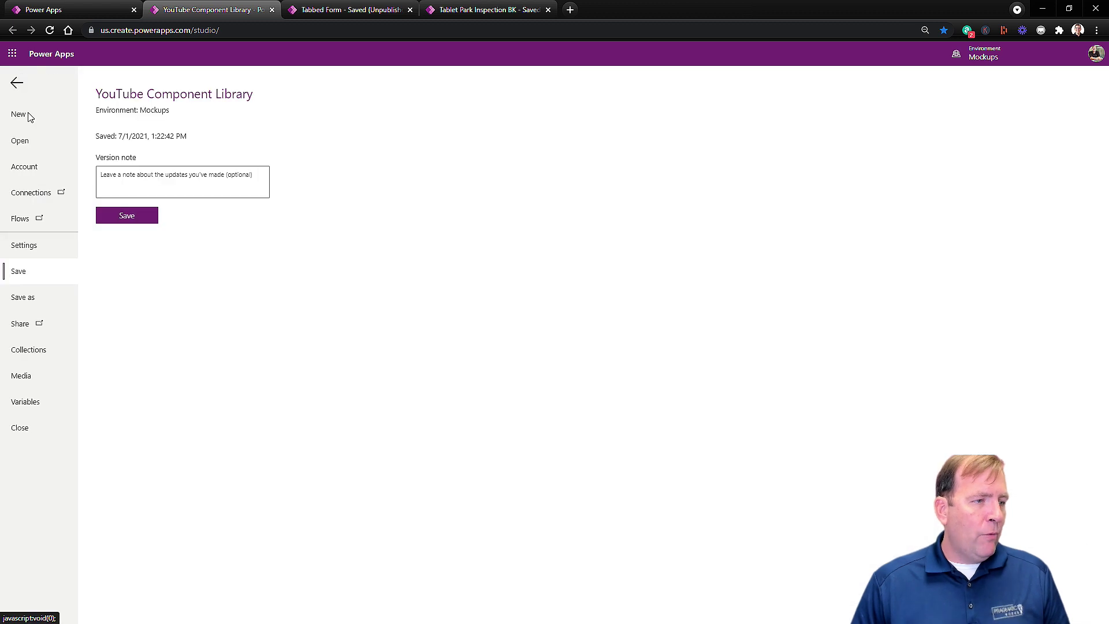
click(140, 216)
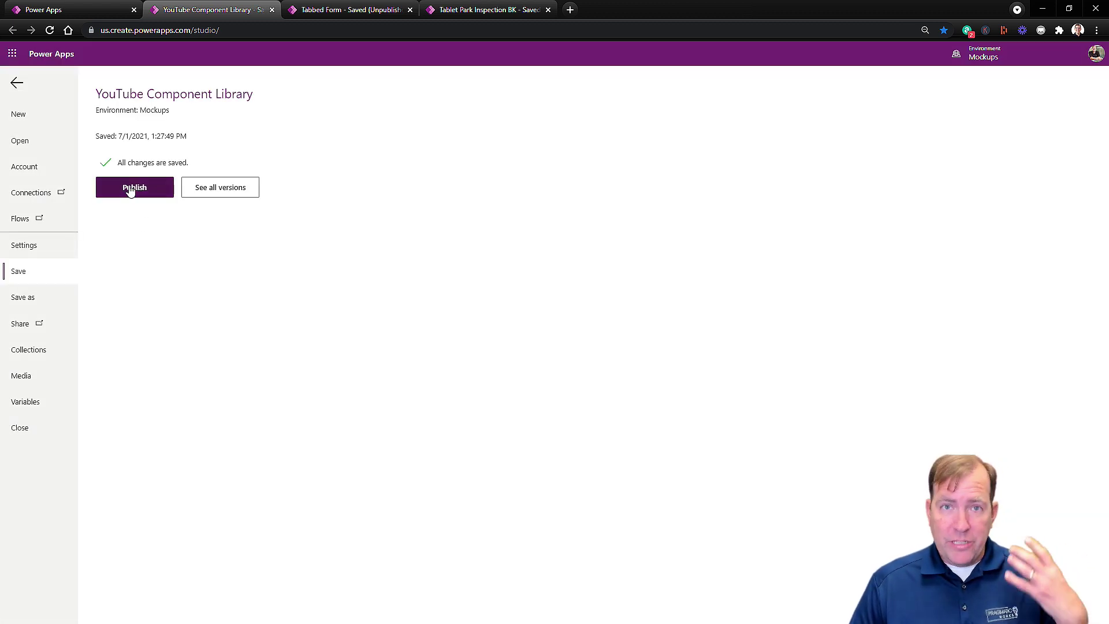
click(131, 186)
click(562, 397)
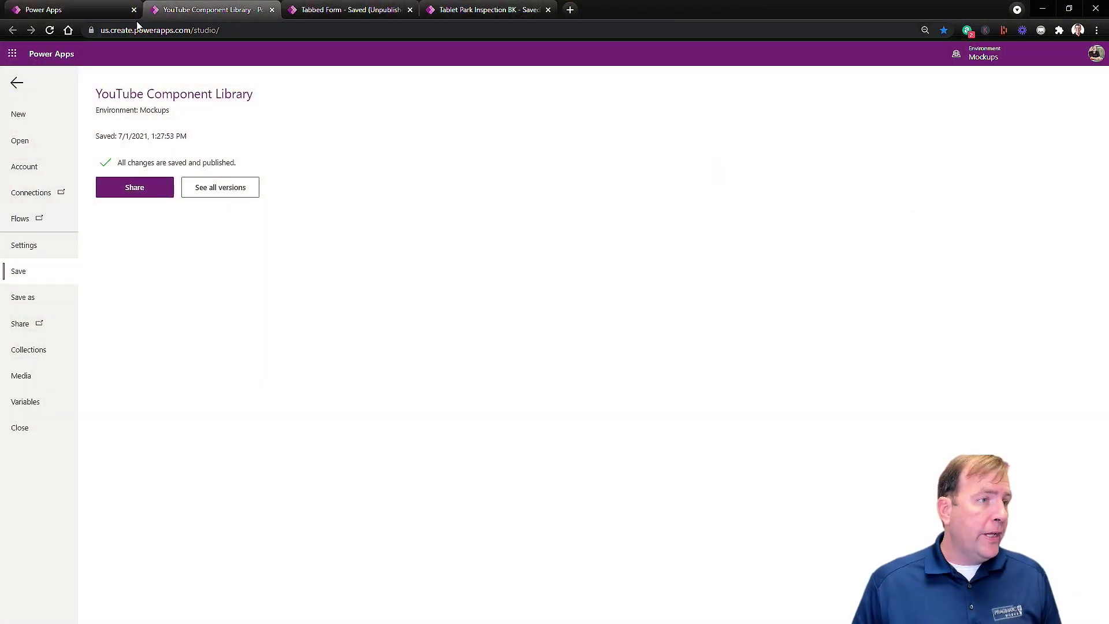
Switch to the Tabbed Form app, check for component library updates and apply the YouTube Component Library update.
click(84, 9)
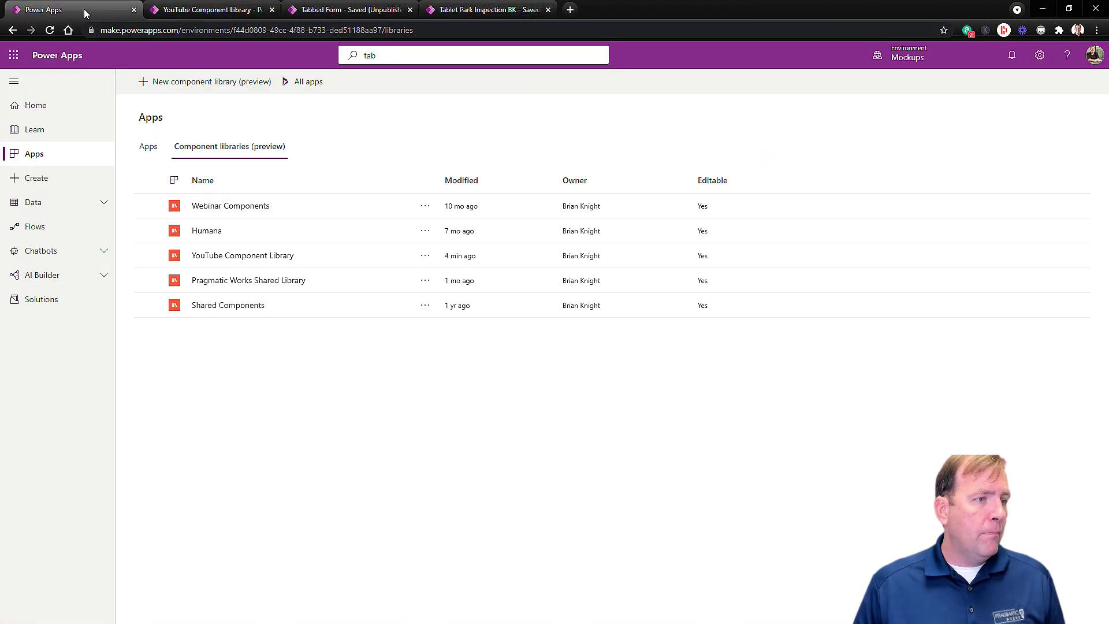
click(323, 9)
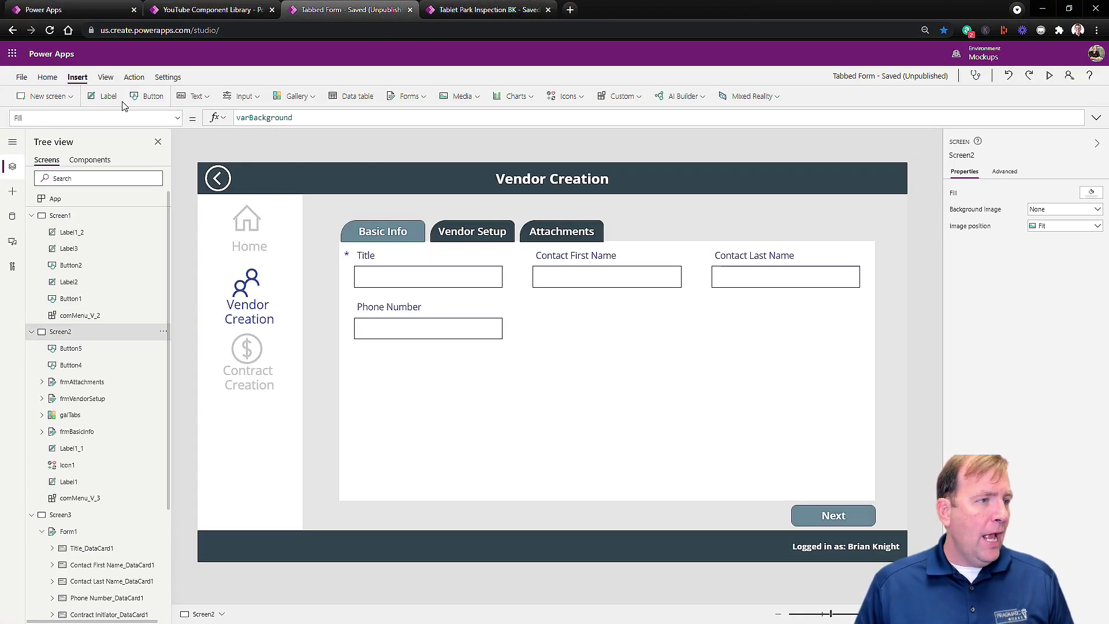
click(13, 191)
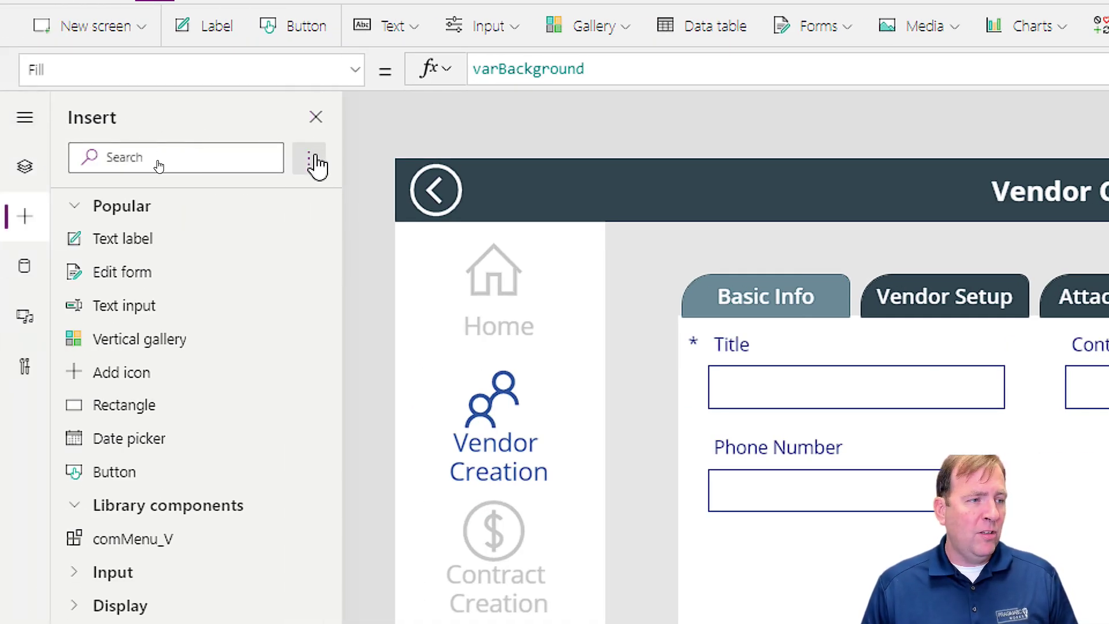
click(309, 159)
click(342, 185)
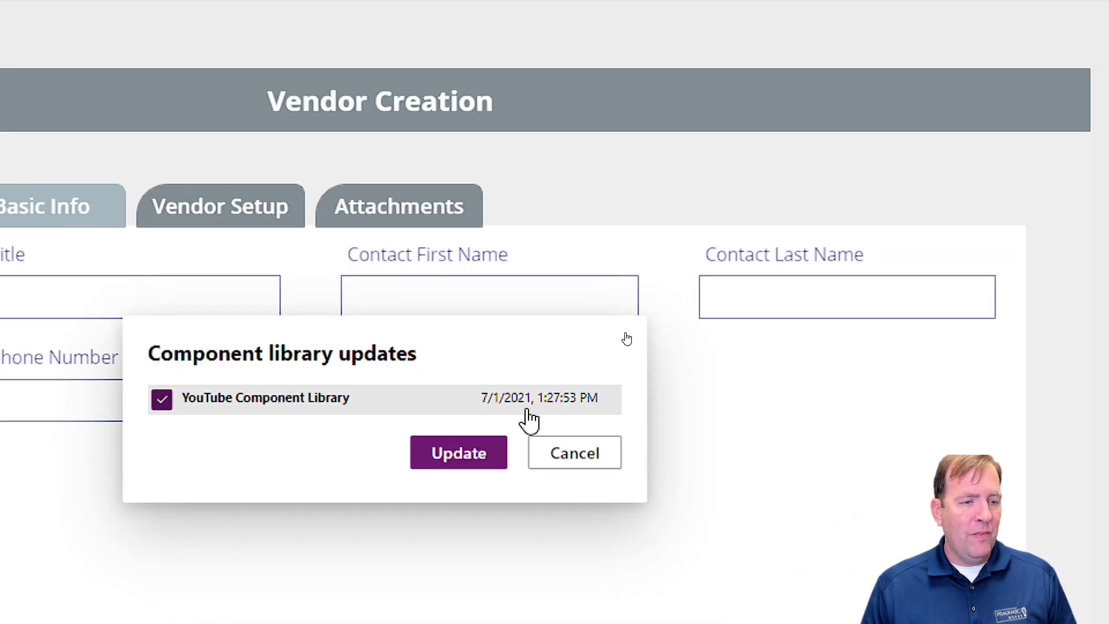
click(460, 462)
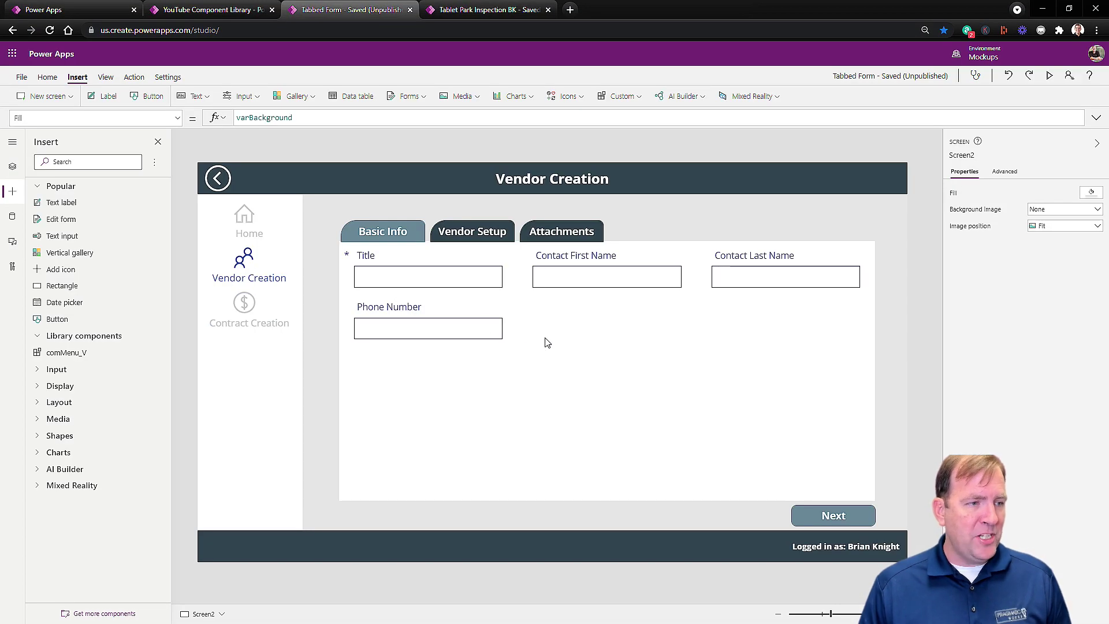
Test the updated menu by navigating between the Contract Creation, Home and Vendor Creation screens, ending on Home.
click(257, 307)
click(248, 219)
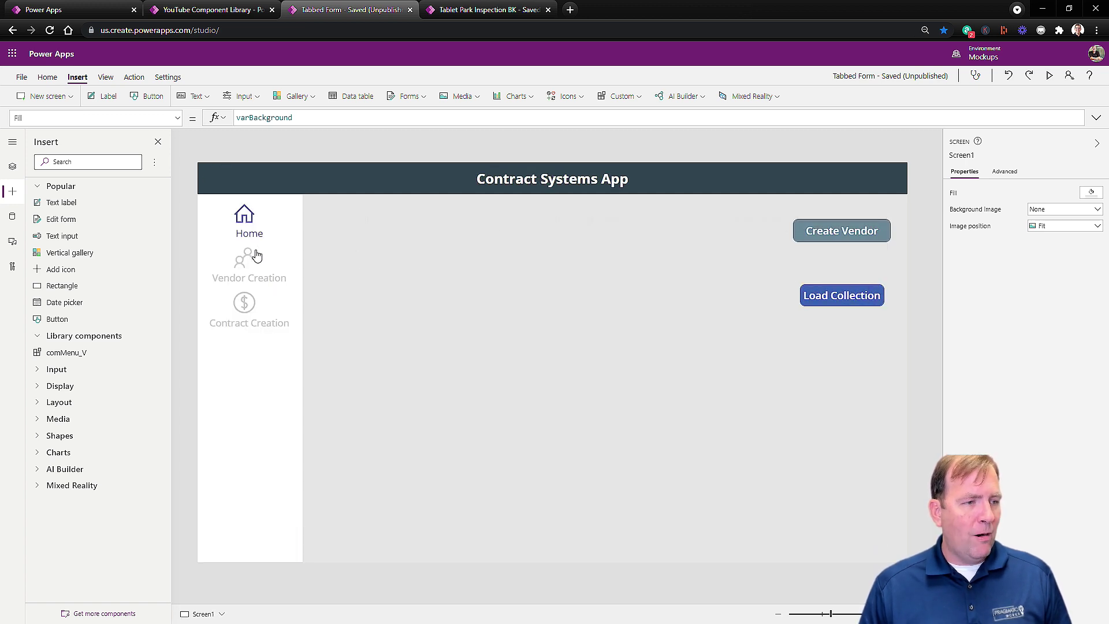
click(256, 279)
click(257, 301)
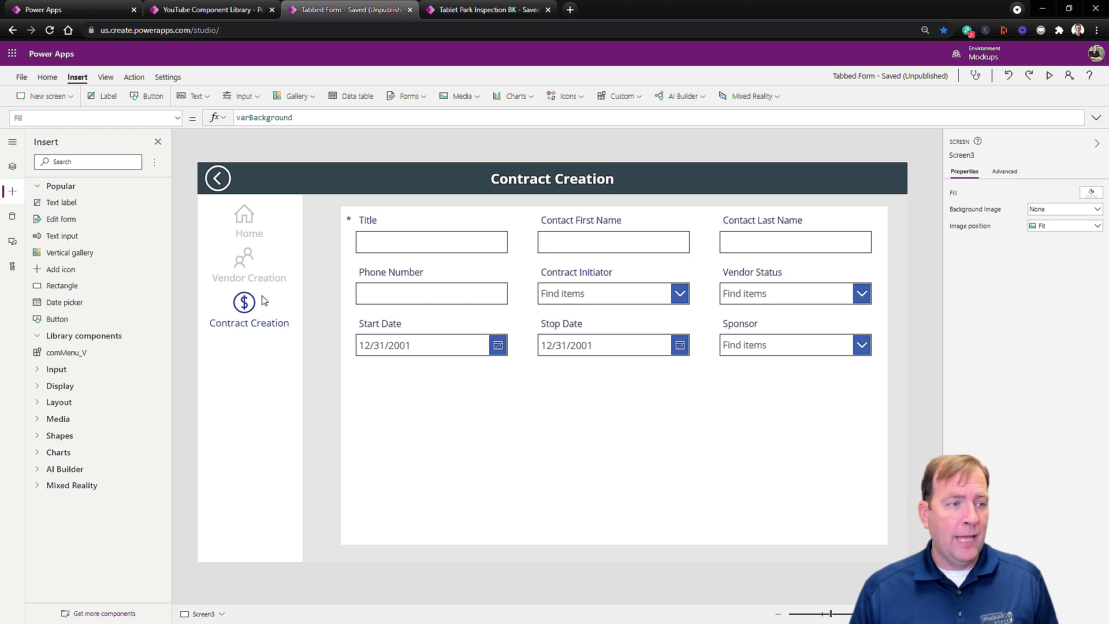
click(248, 266)
click(250, 234)
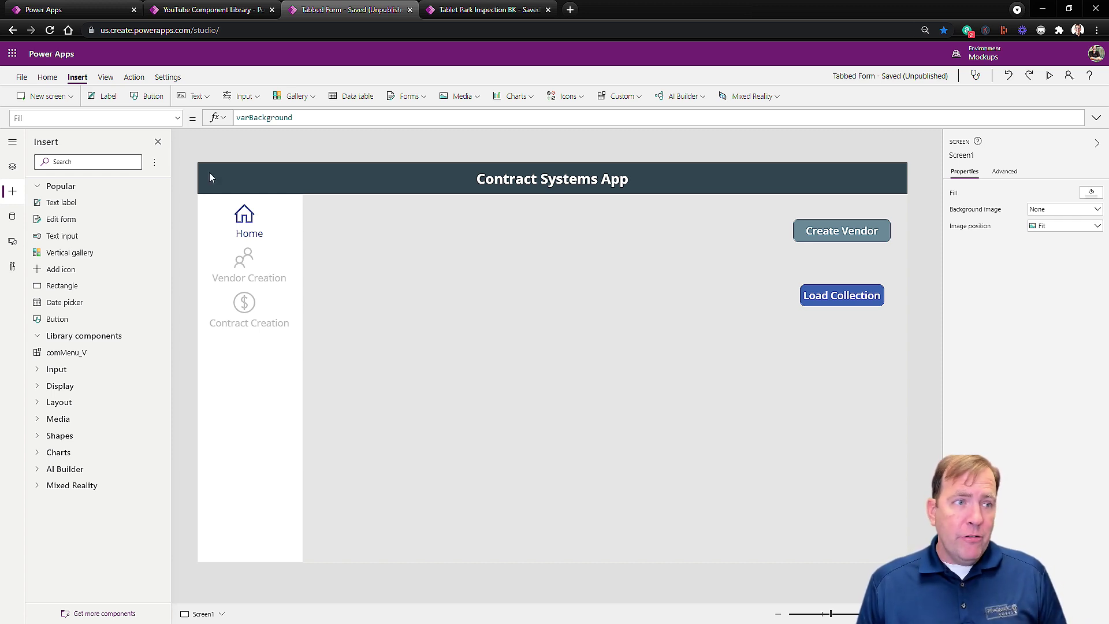
Switch to the YouTube Component Library editor and select comMenu_V to review its custom properties and MenuItems formula.
click(230, 10)
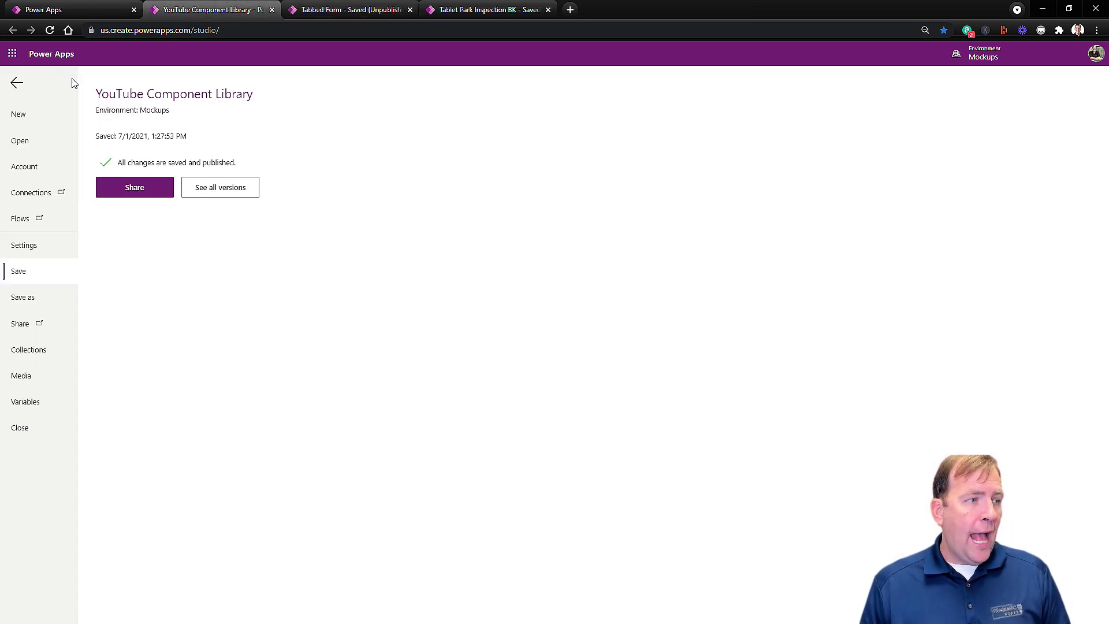
click(17, 83)
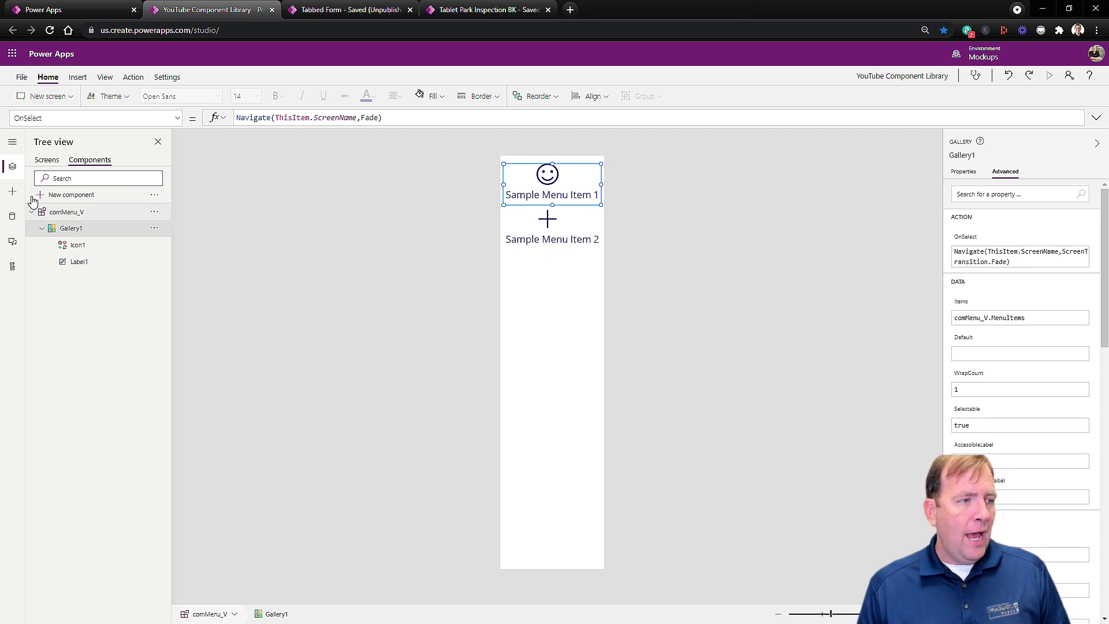
click(83, 213)
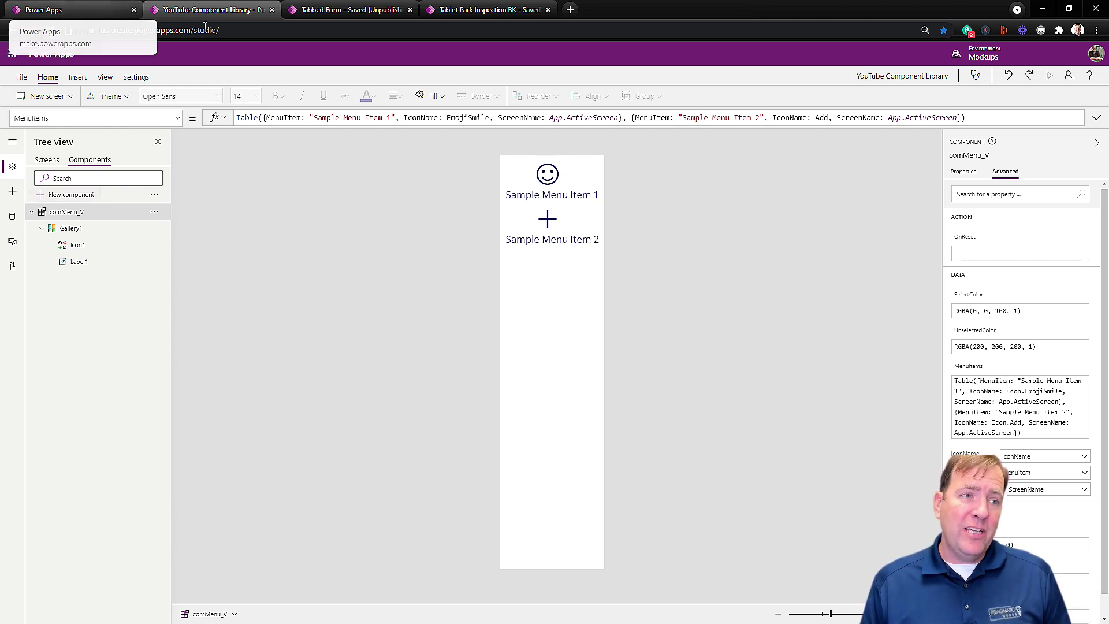
Switch back to the Tabbed Form app and show the options for creating, importing and exporting custom components.
click(339, 12)
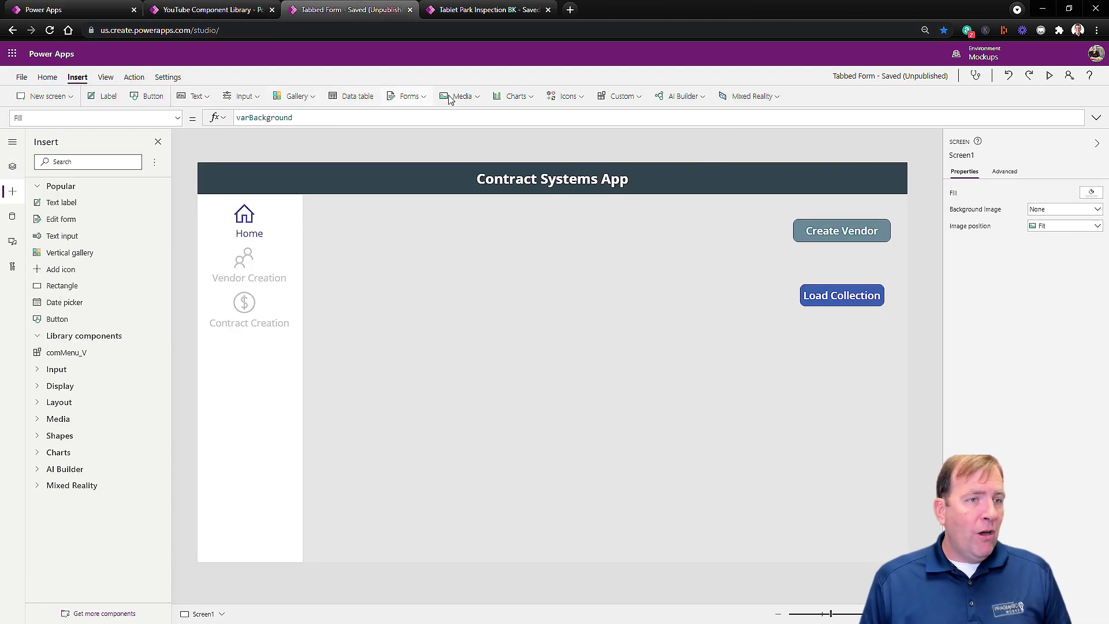
click(634, 100)
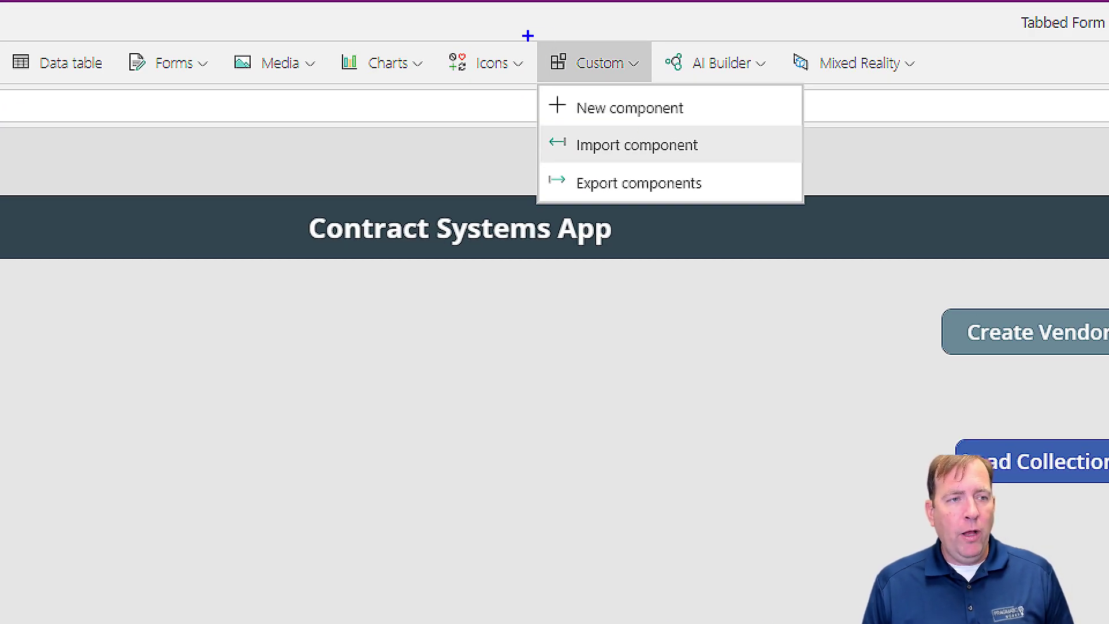
mouse_move(527, 35)
mouse_down()
mouse_move(787, 231)
mouse_move(808, 231)
mouse_up()
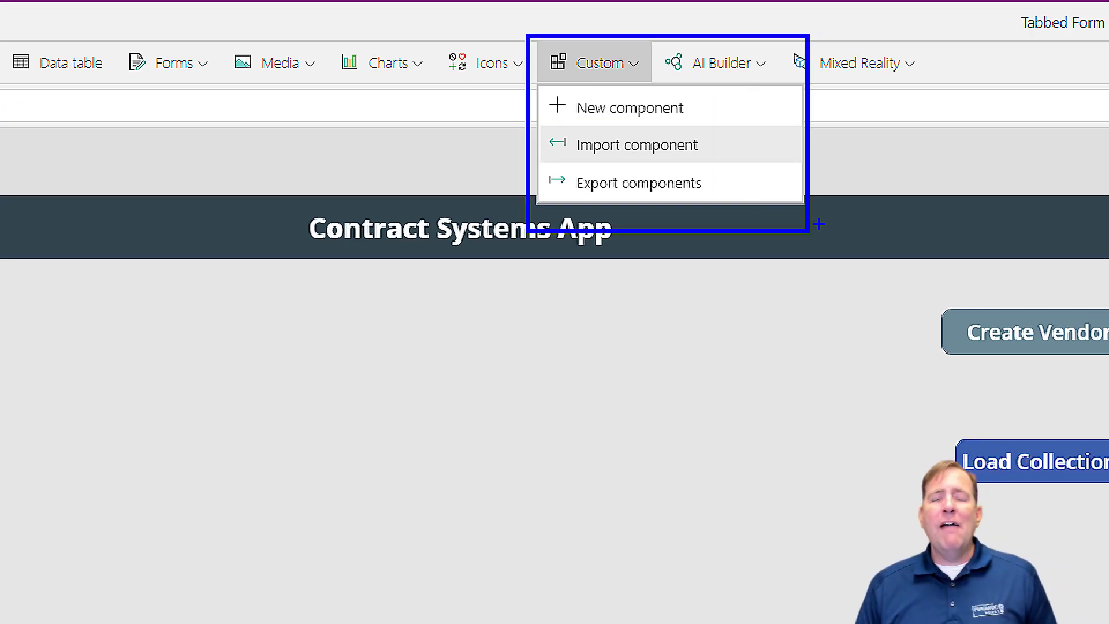